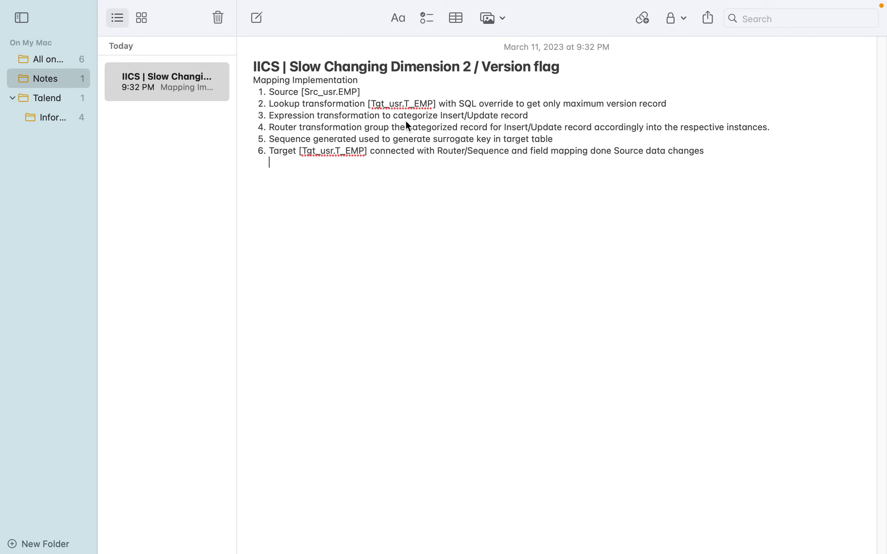
Switch to Oracle SQL Developer and run the src_usr worksheet query that selects all rows from src_usr.emp.
{"action": "key", "text": "ctrl+Left"}
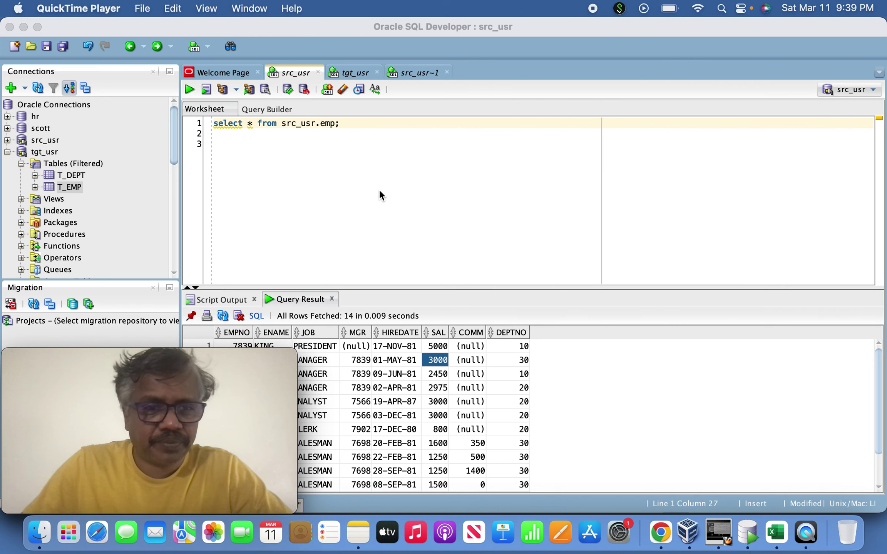
{"action": "left_click", "coordinate": [410, 154]}
{"action": "left_click_drag", "start_coordinate": [304, 143], "coordinate": [213, 122]}
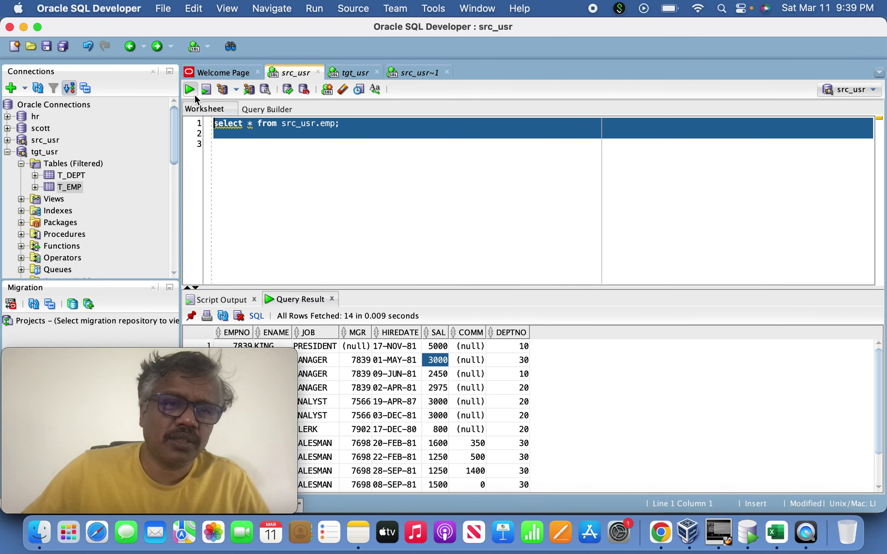
{"action": "left_click", "coordinate": [190, 89]}
Replace the tgt_usr worksheet's contents with "select * from t_emp;" and run the query.
{"action": "left_click", "coordinate": [351, 73]}
{"action": "key", "text": "super+a"}
{"action": "type", "text": "se"}
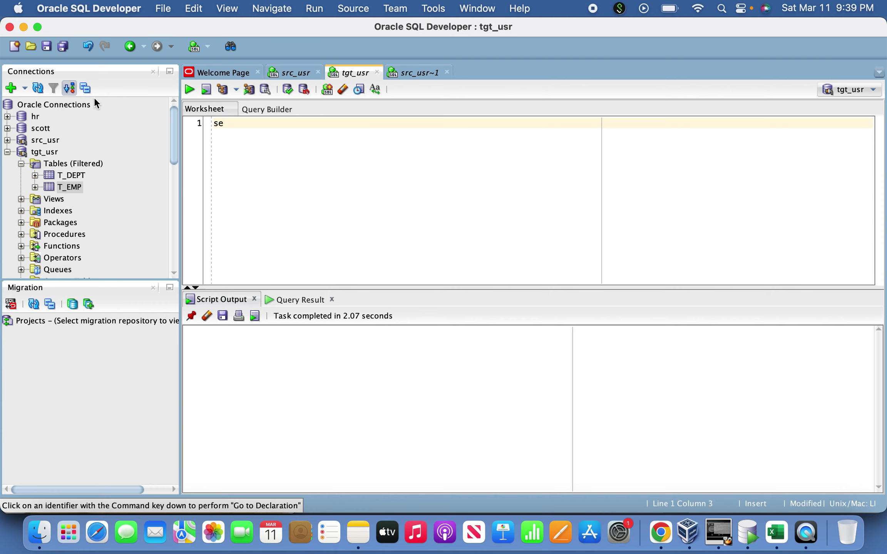
{"action": "type", "text": "lect * from t_emp;"}
{"action": "left_click", "coordinate": [189, 89]}
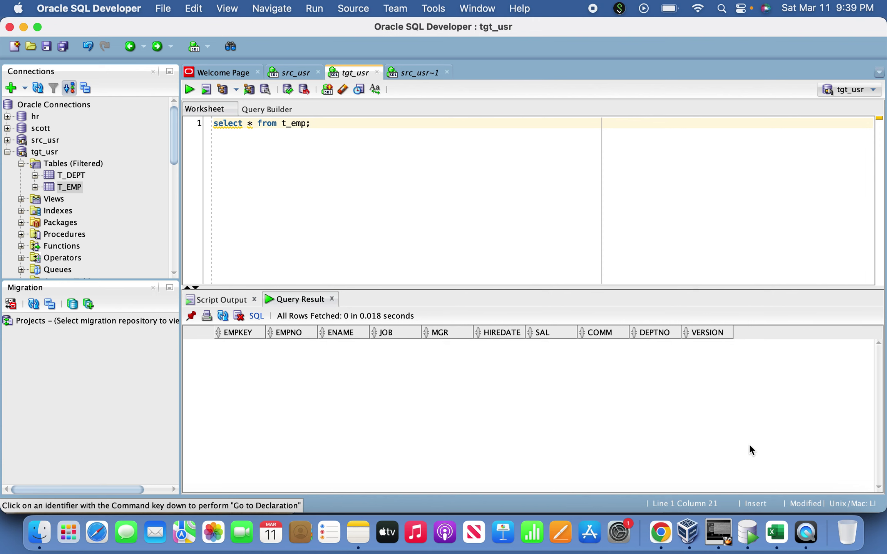
Switch to Excel and examine the EMP source rows and the empty area under the T_EMP target headers.
{"action": "left_click", "coordinate": [777, 533]}
{"action": "left_click", "coordinate": [164, 257]}
{"action": "left_click_drag", "start_coordinate": [72, 187], "coordinate": [325, 302]}
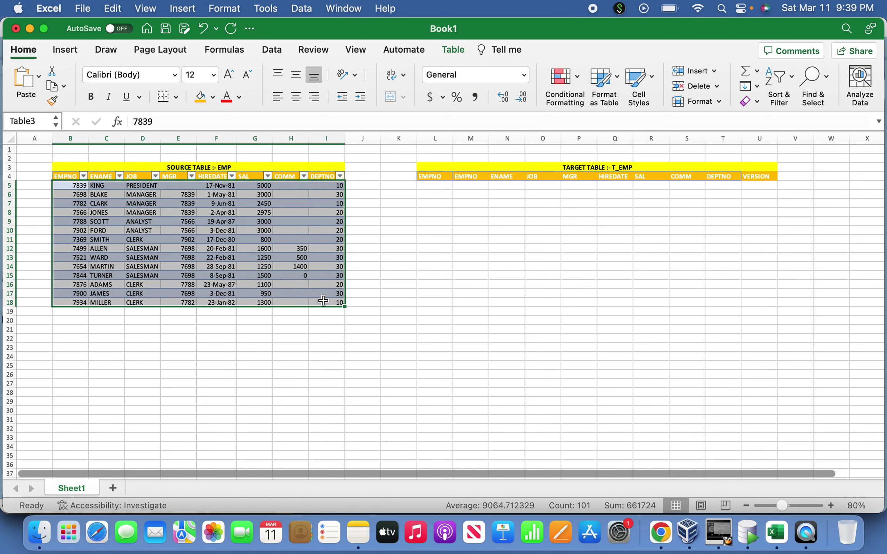
{"action": "left_click", "coordinate": [188, 250]}
{"action": "left_click_drag", "start_coordinate": [79, 187], "coordinate": [324, 301]}
{"action": "left_click", "coordinate": [470, 227]}
{"action": "left_click_drag", "start_coordinate": [433, 194], "coordinate": [447, 222]}
{"action": "left_click_drag", "start_coordinate": [439, 187], "coordinate": [640, 280]}
Enter INSERT in cell C24 and its version value 1 in D24.
{"action": "left_click", "coordinate": [122, 358]}
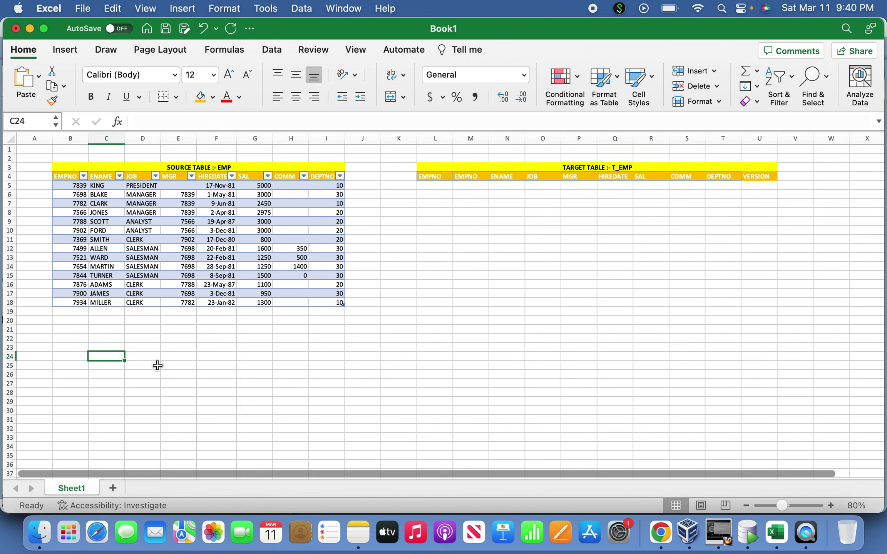
{"action": "type", "text": "INSRT"}
{"action": "key", "text": "BackSpace"}
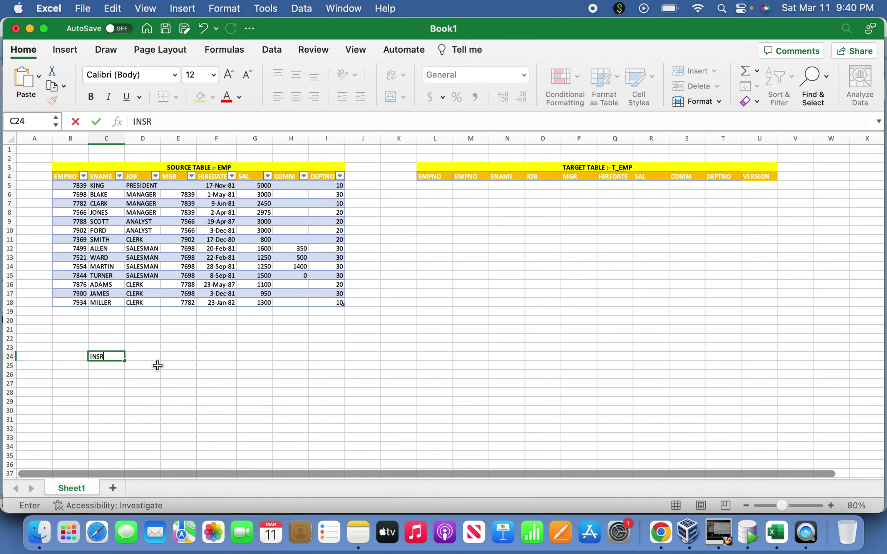
{"action": "type", "text": "T"}
{"action": "key", "text": "Tab"}
{"action": "type", "text": "1"}
{"action": "key", "text": "Return"}
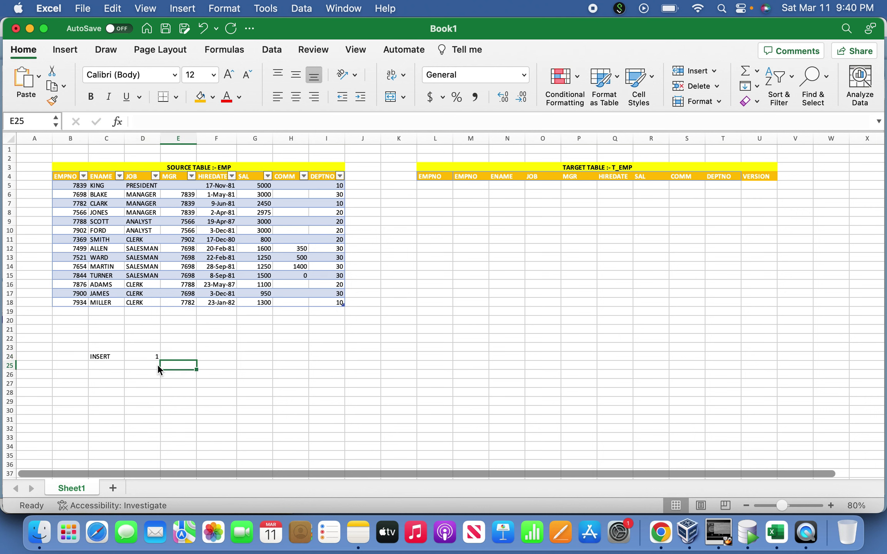
Enter UPDATE in C25, the version rule TGT_VERSION+1 in D25 and the example value 2 in E25.
{"action": "type", "text": "UPDATE"}
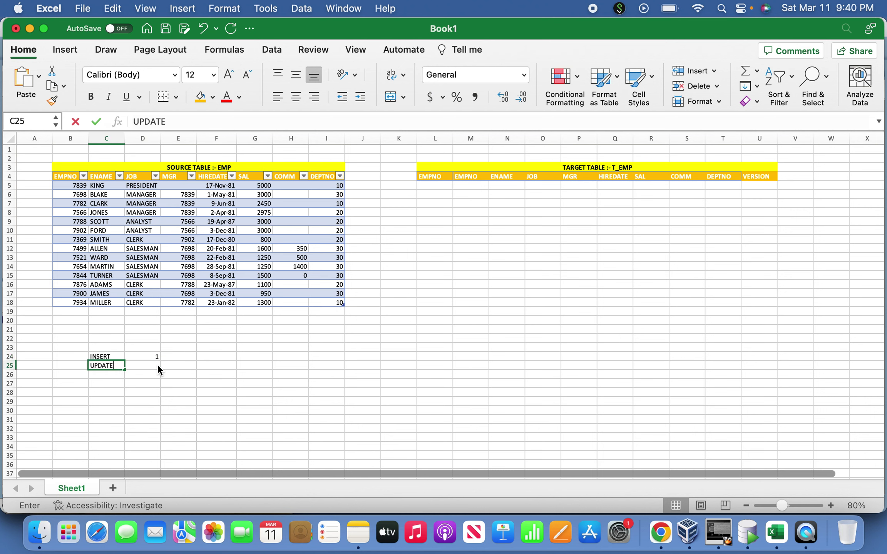
{"action": "key", "text": "Tab"}
{"action": "type", "text": "LKP"}
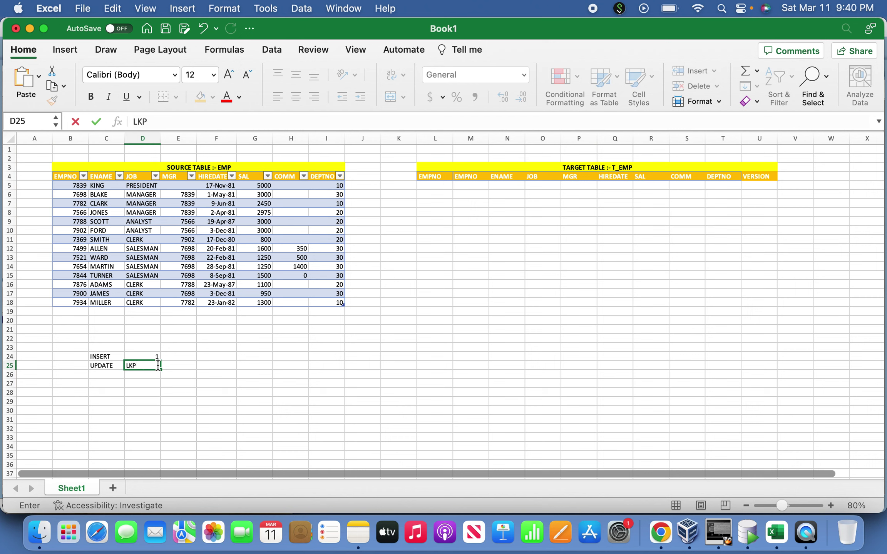
{"action": "type", "text": "TGT_VERSION+1"}
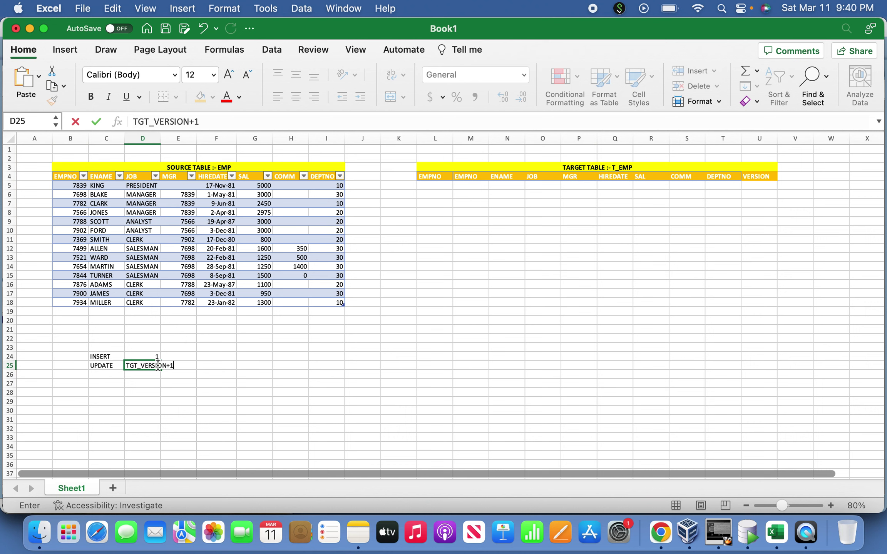
{"action": "key", "text": "Return"}
{"action": "key", "text": "Up"}
{"action": "key", "text": "Right"}
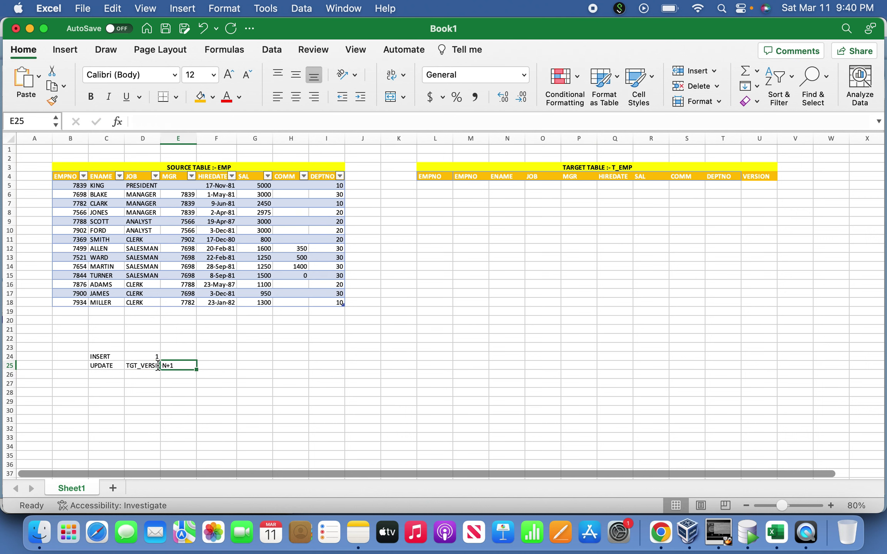
{"action": "type", "text": "2"}
{"action": "left_click", "coordinate": [158, 365]}
{"action": "key", "text": "Up"}
{"action": "key", "text": "Up"}
{"action": "key", "text": "Up"}
{"action": "key", "text": "Up"}
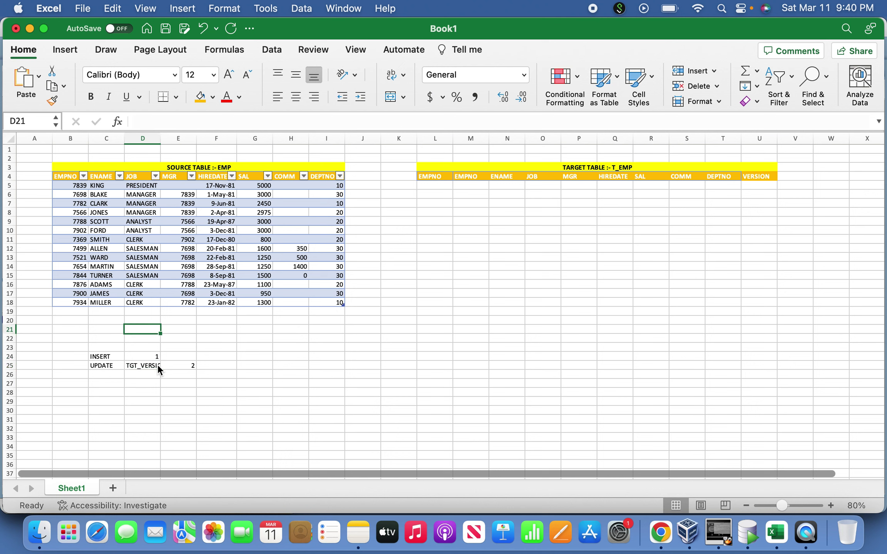
Compare the first EMP source row with the INSERT and UPDATE version rules in rows 24 and 25.
{"action": "left_click", "coordinate": [80, 186]}
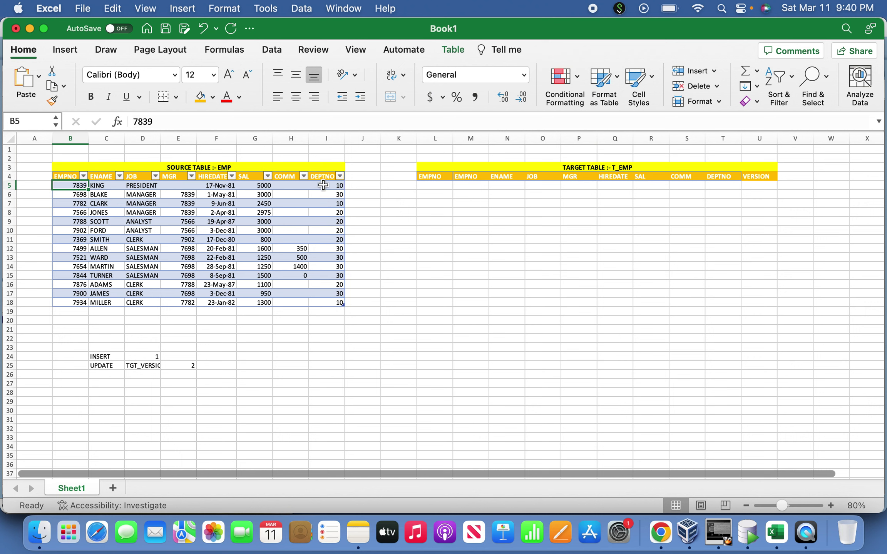
{"action": "left_click", "coordinate": [154, 358]}
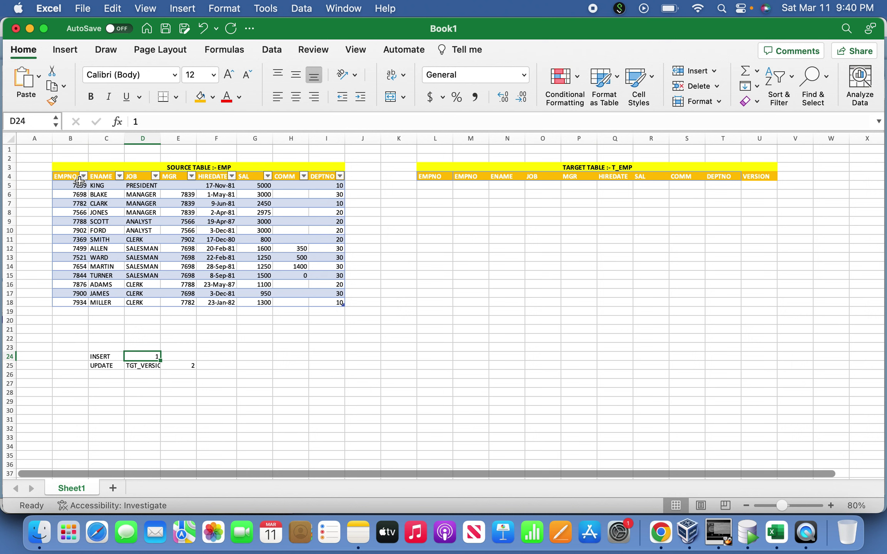
{"action": "left_click", "coordinate": [181, 366]}
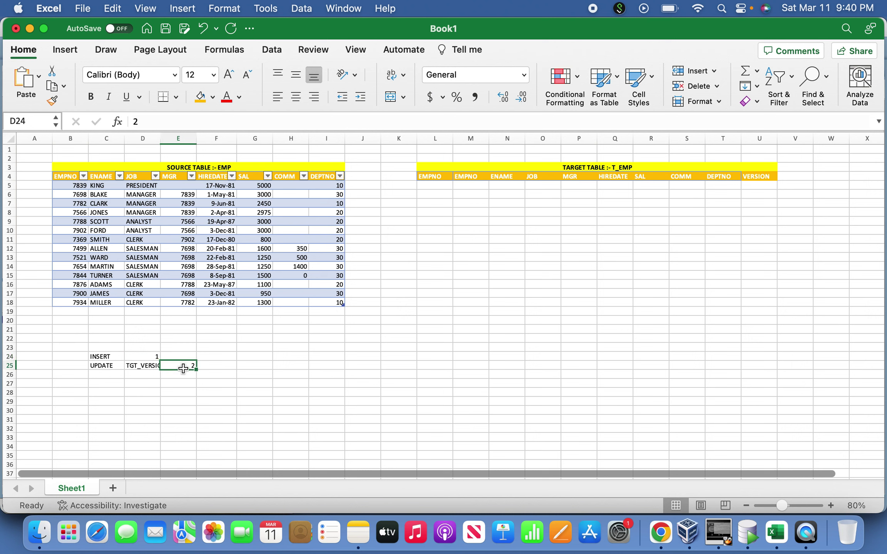
{"action": "left_click", "coordinate": [152, 375]}
{"action": "left_click_drag", "start_coordinate": [102, 356], "coordinate": [203, 369]}
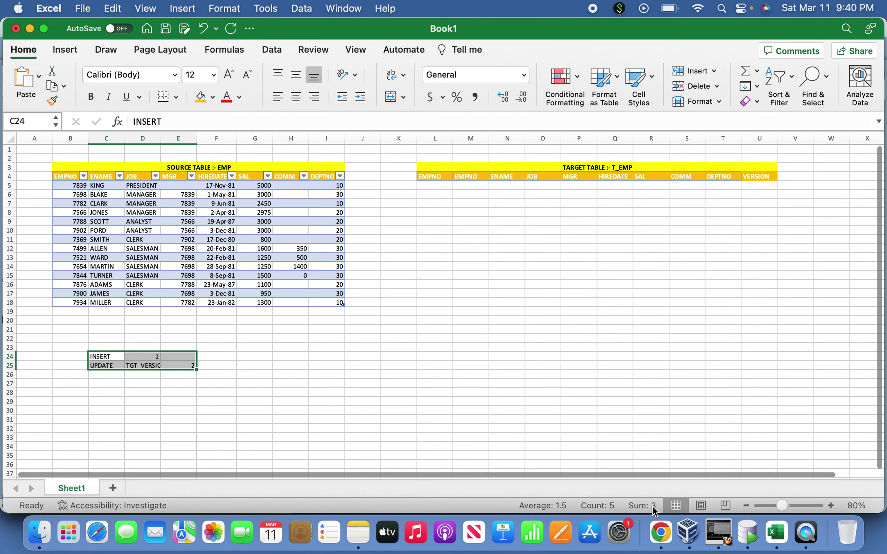
Switch to Informatica Data Integration in Chrome and create a new blank mapping.
{"action": "left_click", "coordinate": [659, 531]}
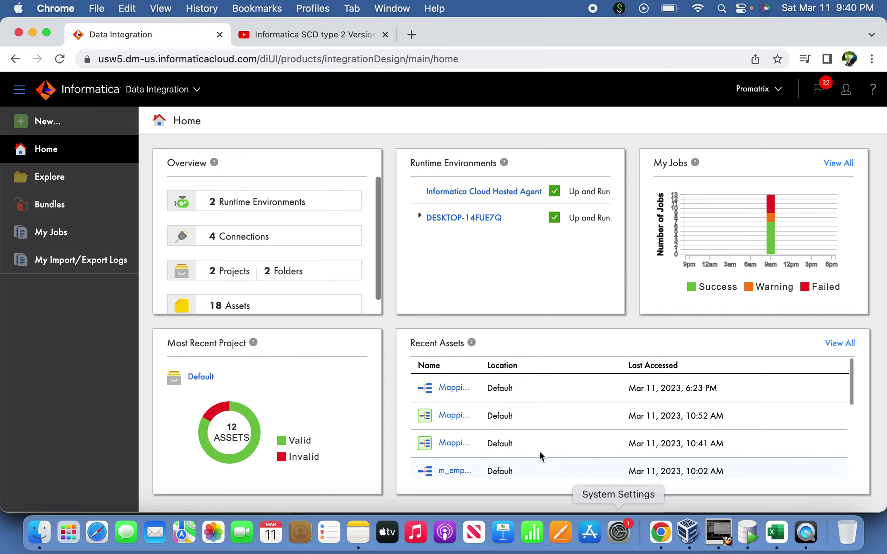
{"action": "left_click", "coordinate": [54, 122]}
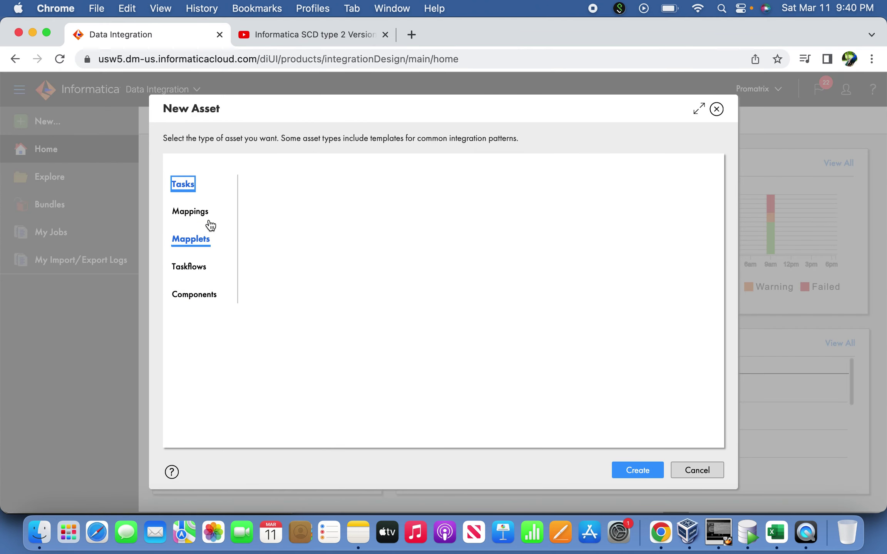
{"action": "left_click", "coordinate": [207, 213]}
{"action": "left_click", "coordinate": [638, 470]}
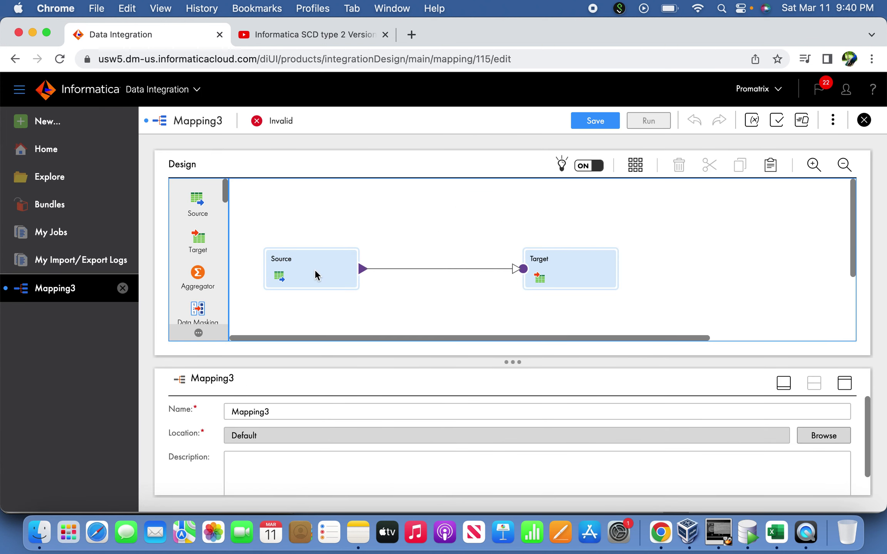
Set the Source transformation to the EMP table through the Oracle_Src connection, and close the Informatica SCD type 2 video's browser tab.
{"action": "left_click", "coordinate": [314, 270]}
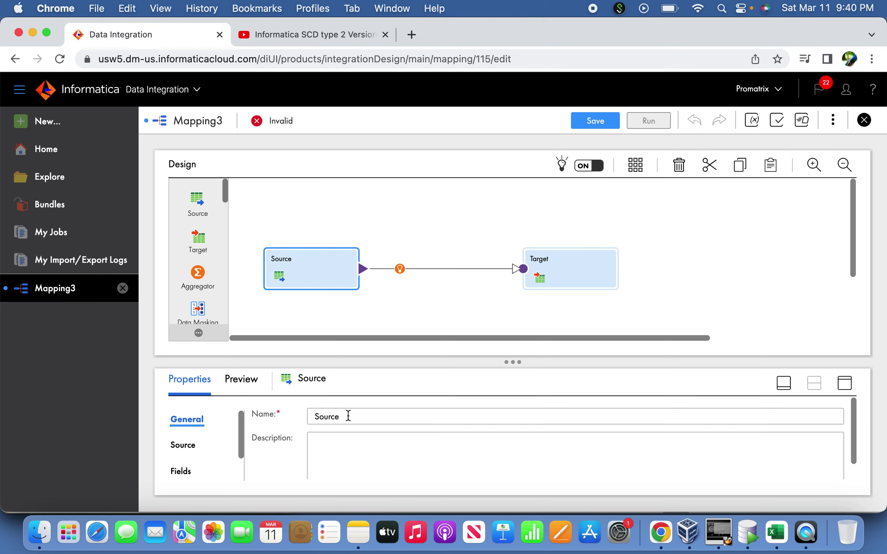
{"action": "left_click", "coordinate": [845, 383]}
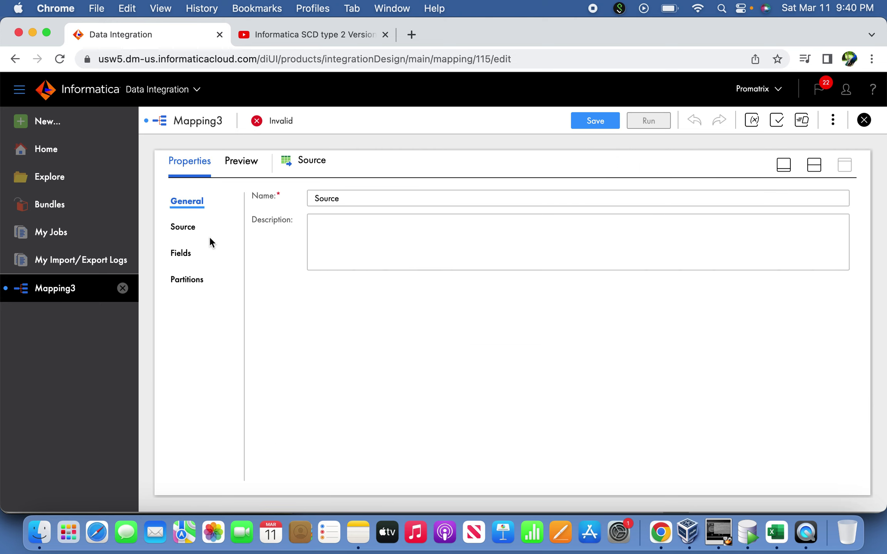
{"action": "left_click", "coordinate": [184, 228]}
{"action": "left_click", "coordinate": [443, 231]}
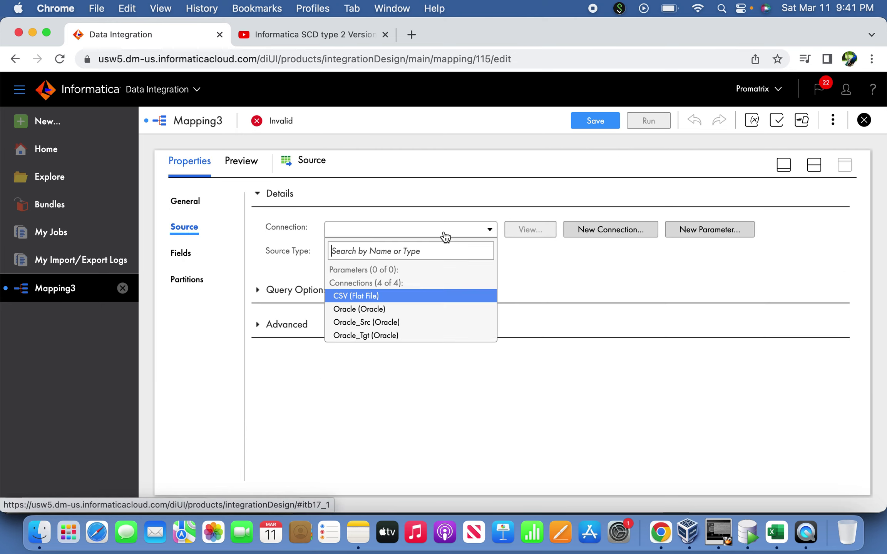
{"action": "left_click", "coordinate": [388, 322]}
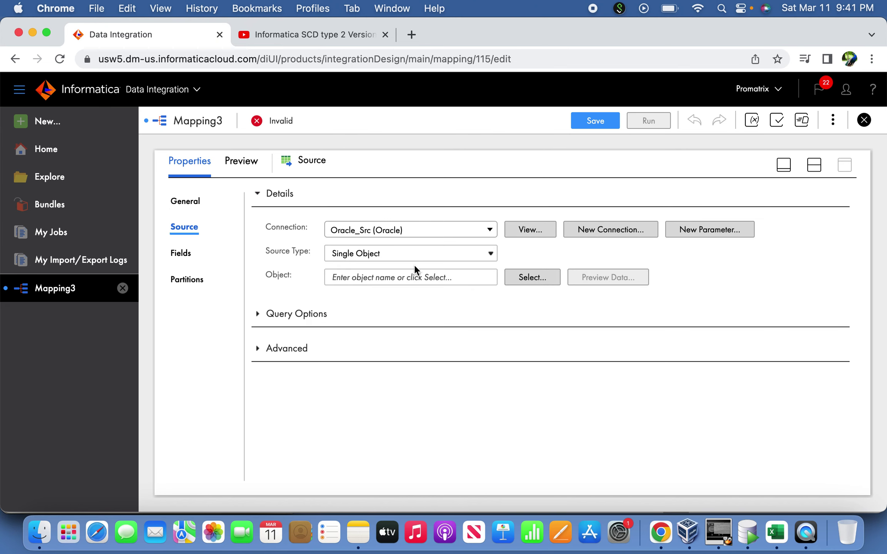
{"action": "left_click", "coordinate": [528, 277]}
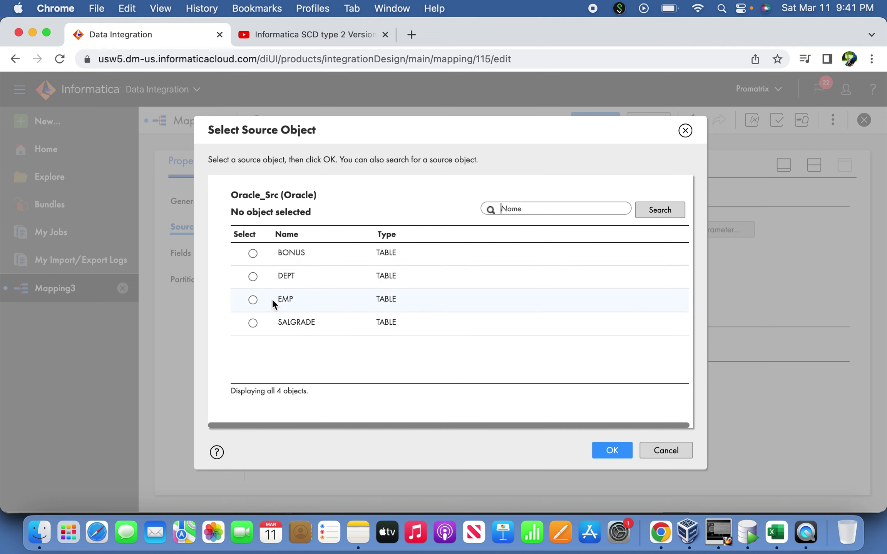
{"action": "left_click", "coordinate": [273, 300]}
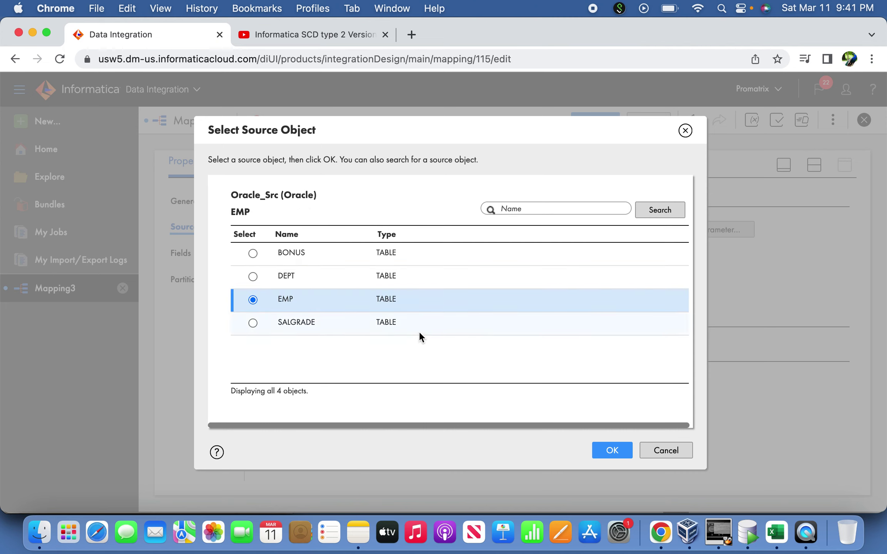
{"action": "left_click", "coordinate": [615, 452]}
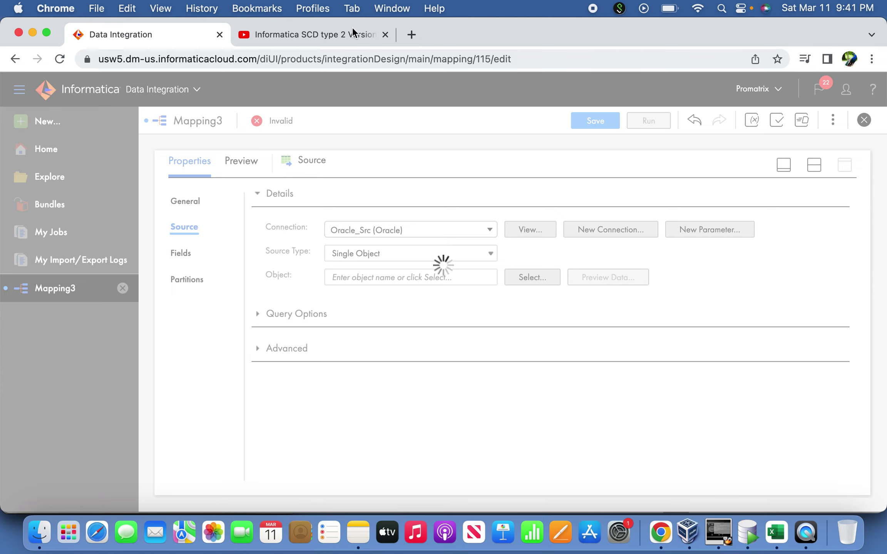
{"action": "left_click", "coordinate": [385, 35]}
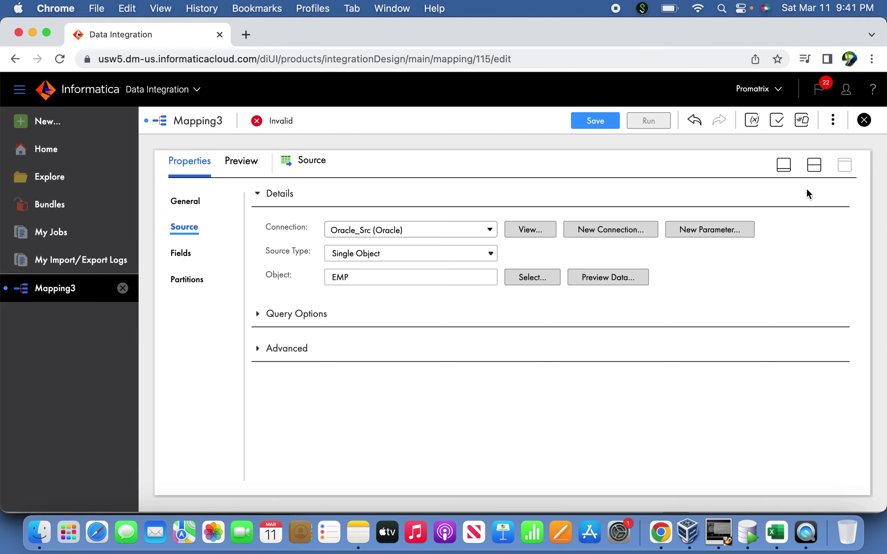
Delete the link between Source and Target and add a Lookup transformation between them on the mapping canvas.
{"action": "left_click", "coordinate": [783, 165]}
{"action": "left_click", "coordinate": [432, 269]}
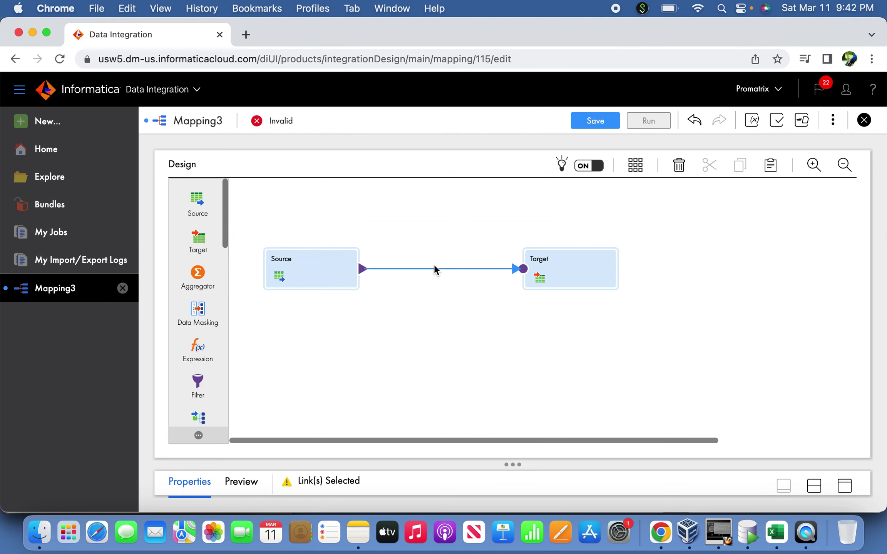
{"action": "left_click", "coordinate": [678, 165]}
{"action": "scroll", "coordinate": [225, 258], "scroll_direction": "down", "scroll_amount": 2}
{"action": "left_click_drag", "start_coordinate": [225, 259], "coordinate": [387, 207]}
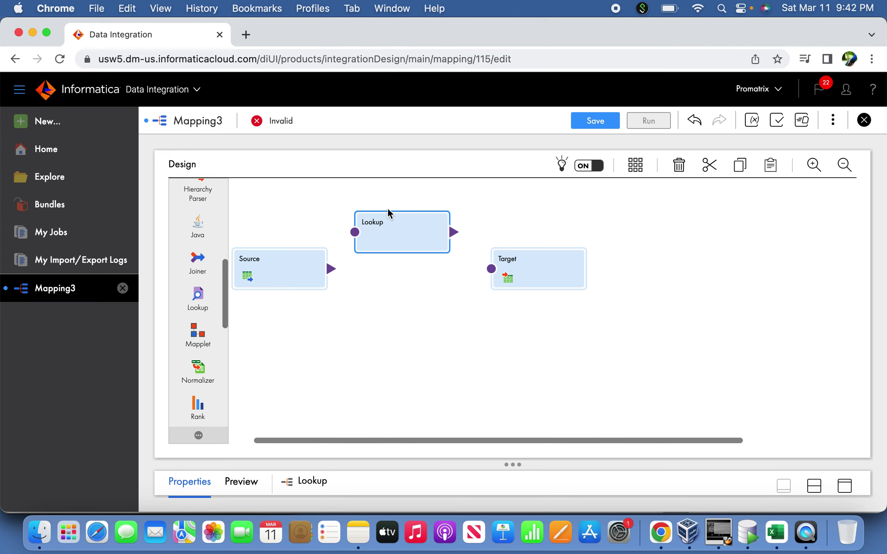
{"action": "left_click_drag", "start_coordinate": [405, 441], "coordinate": [339, 439]}
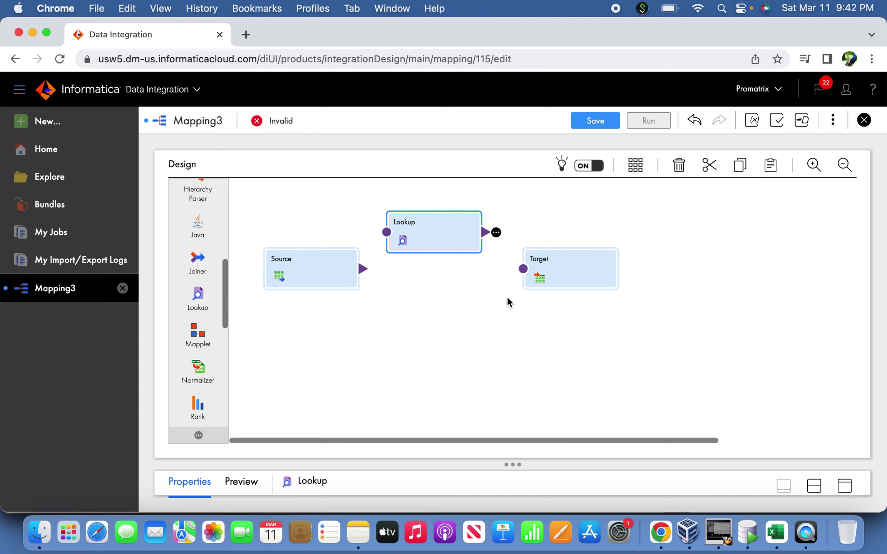
Set the Lookup transformation's object to the T_EMP table through the Oracle_Tgt connection.
{"action": "left_click", "coordinate": [844, 486]}
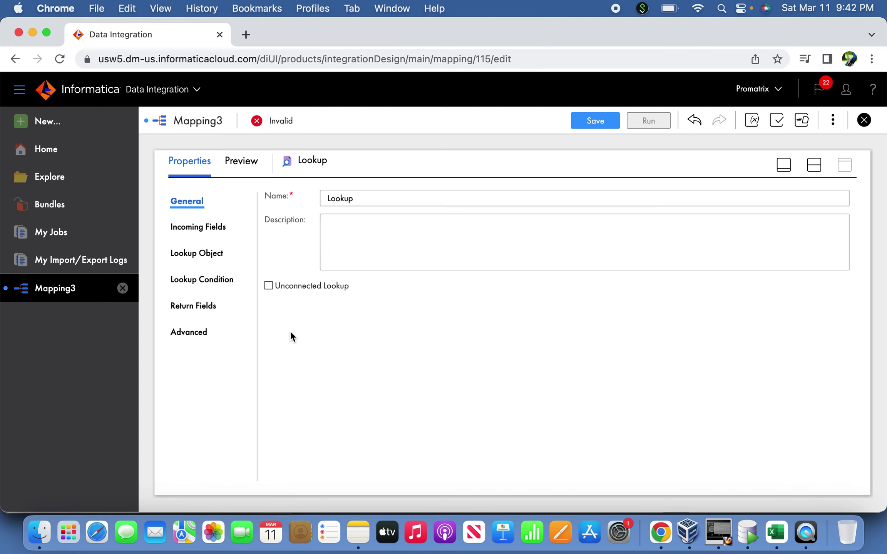
{"action": "left_click", "coordinate": [221, 256]}
{"action": "left_click", "coordinate": [488, 233]}
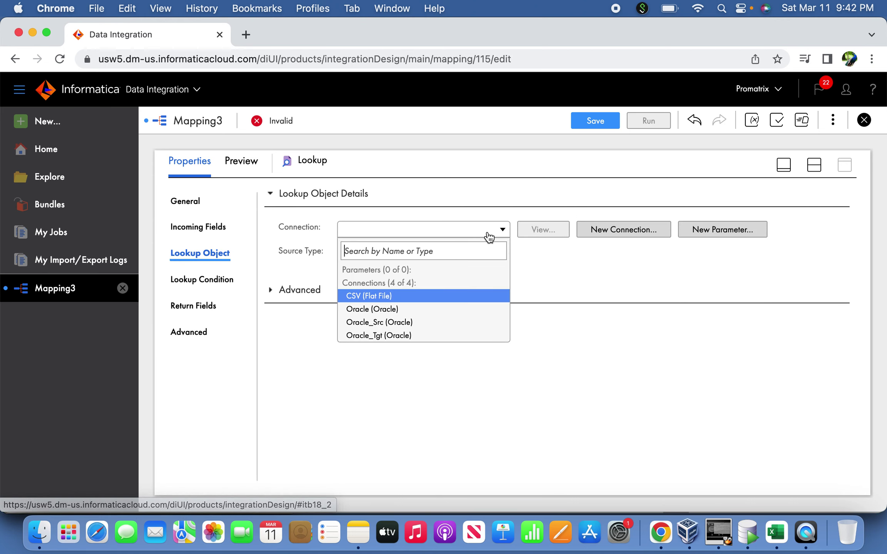
{"action": "left_click", "coordinate": [429, 321]}
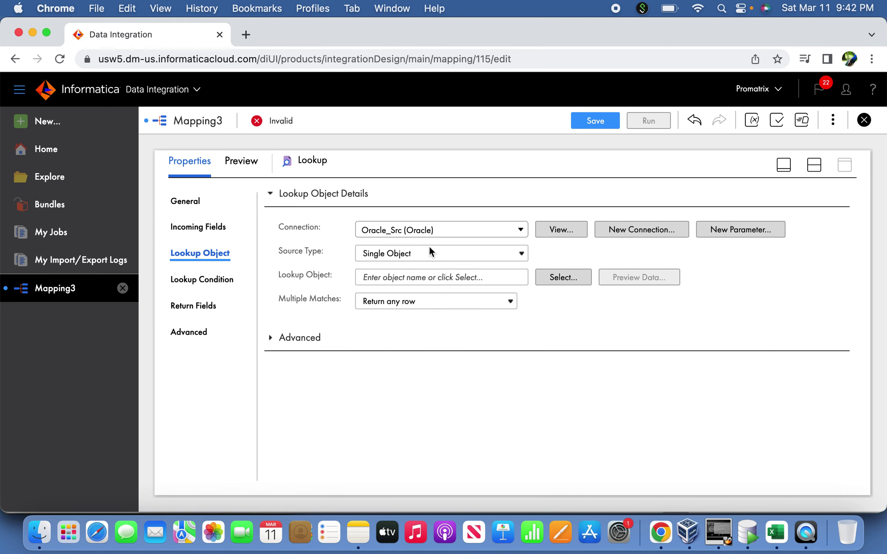
{"action": "left_click", "coordinate": [443, 231]}
{"action": "left_click", "coordinate": [431, 336]}
{"action": "left_click", "coordinate": [550, 279]}
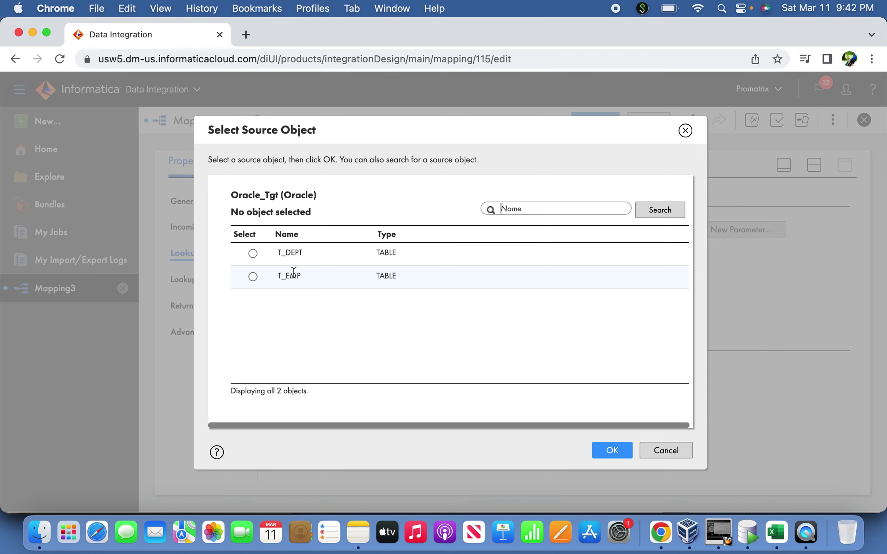
{"action": "left_click", "coordinate": [293, 274]}
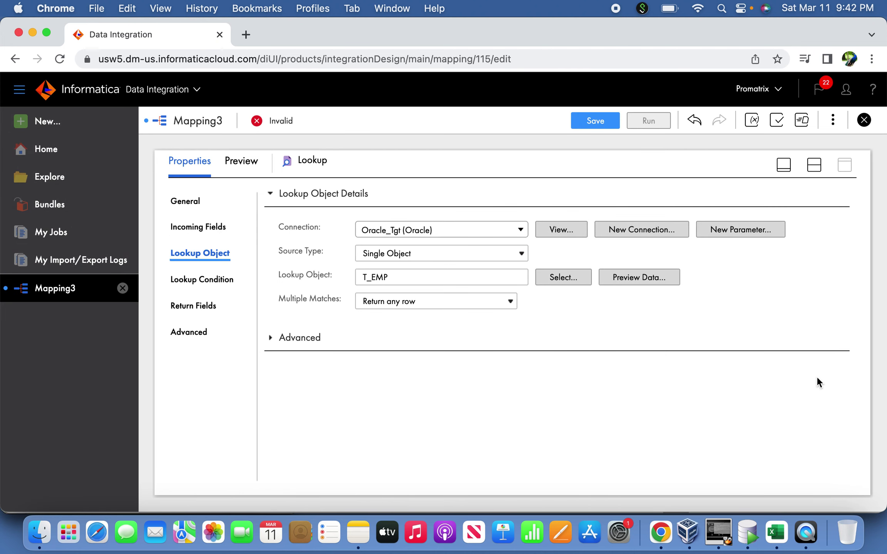
Link Source to Lookup and resolve the field name conflicts by bulk renaming the Source fields with the prefix SRC_.
{"action": "left_click", "coordinate": [781, 167]}
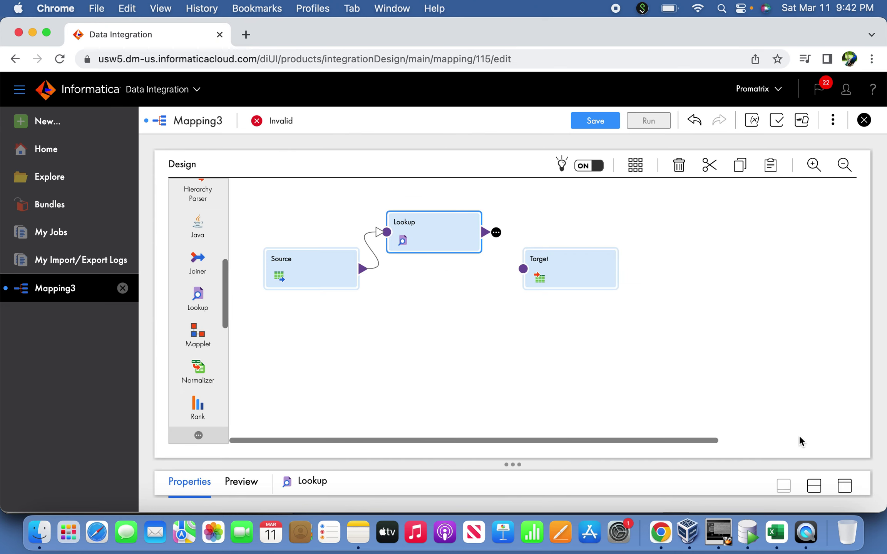
{"action": "left_click", "coordinate": [841, 486]}
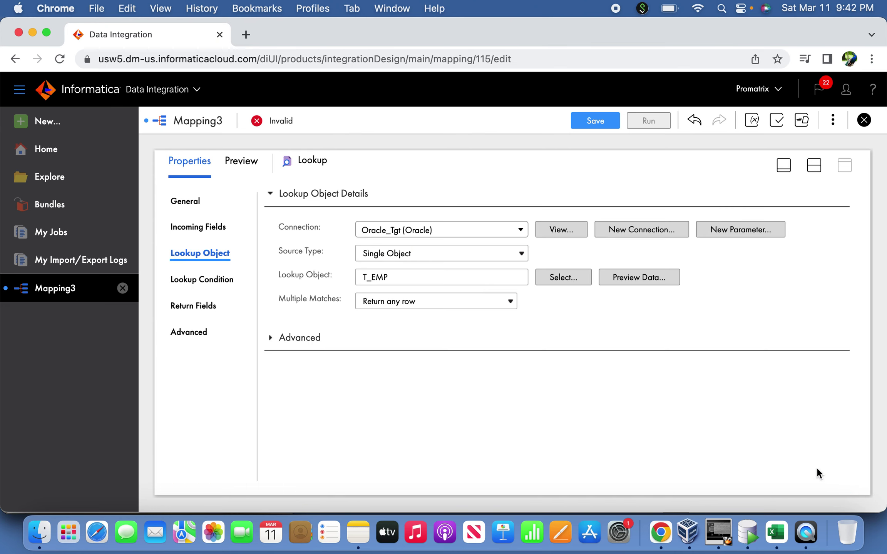
{"action": "left_click", "coordinate": [223, 230]}
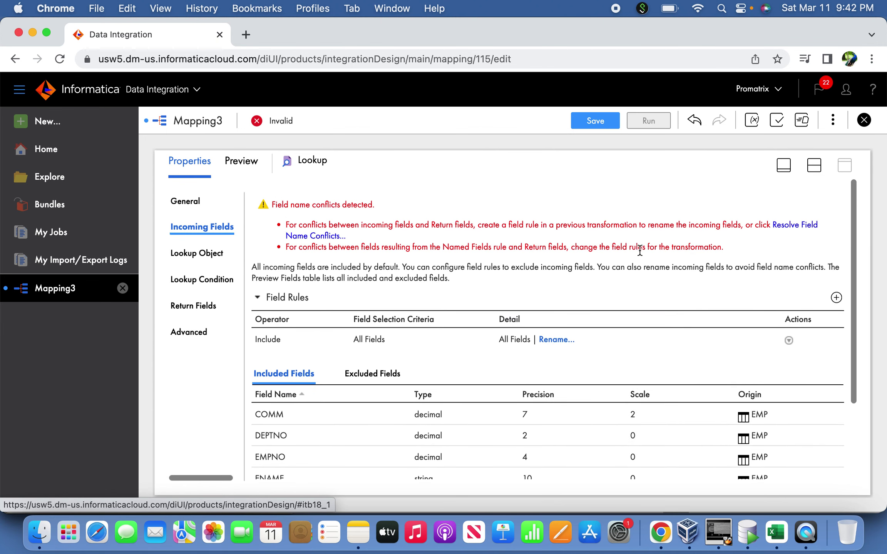
{"action": "left_click", "coordinate": [799, 226]}
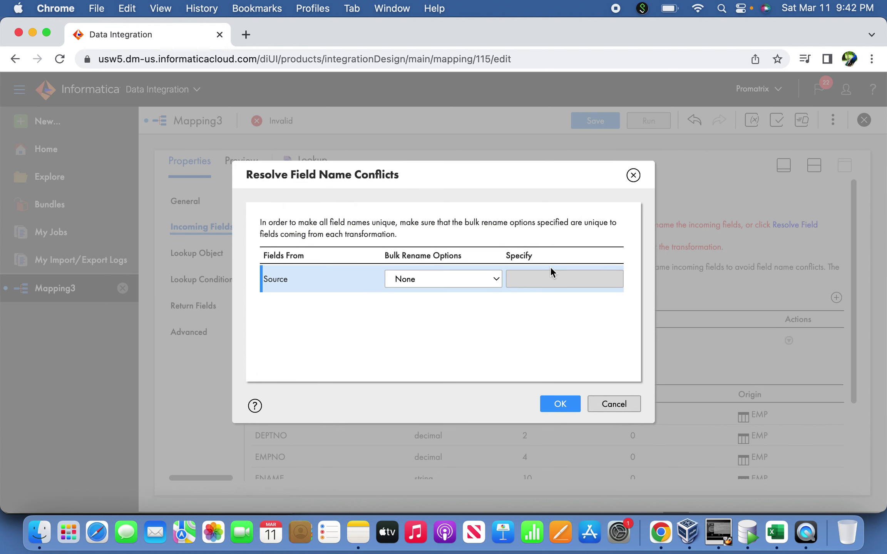
{"action": "left_click", "coordinate": [497, 280]}
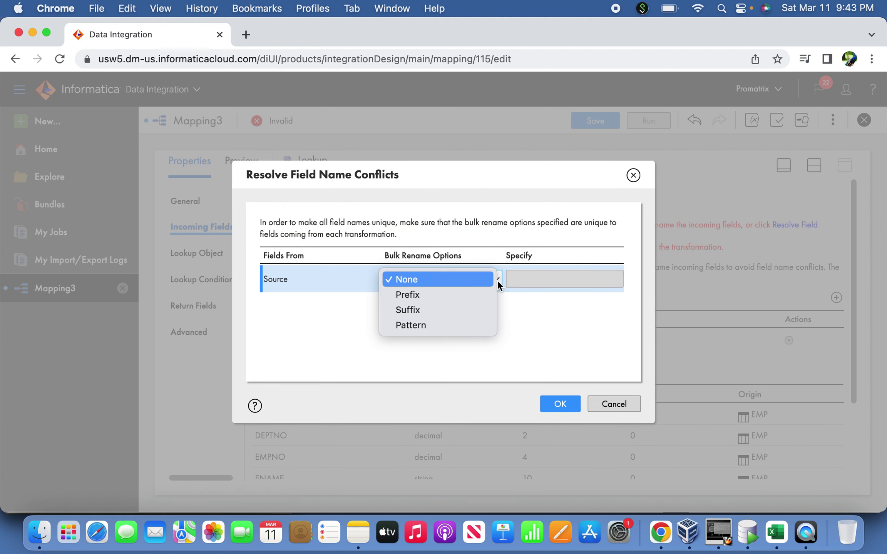
{"action": "left_click", "coordinate": [471, 294]}
{"action": "left_click", "coordinate": [557, 279]}
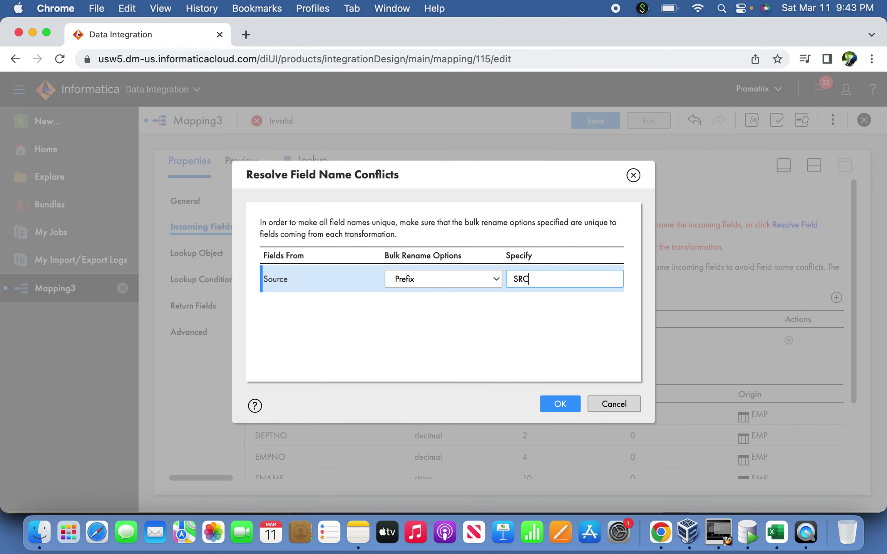
{"action": "left_click", "coordinate": [556, 408]}
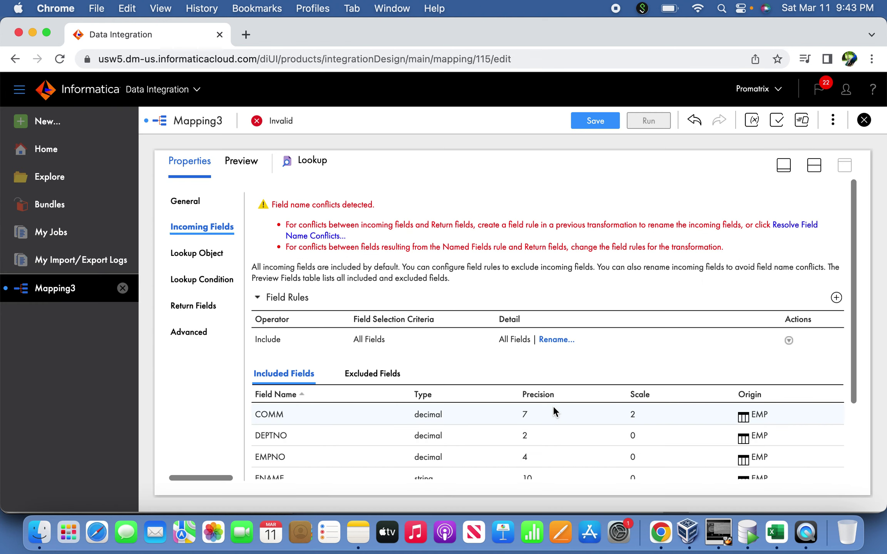
Add a simple lookup condition matching the lookup field EMPNO to the incoming field SRC_EMPNO with the = operator.
{"action": "left_click", "coordinate": [217, 256]}
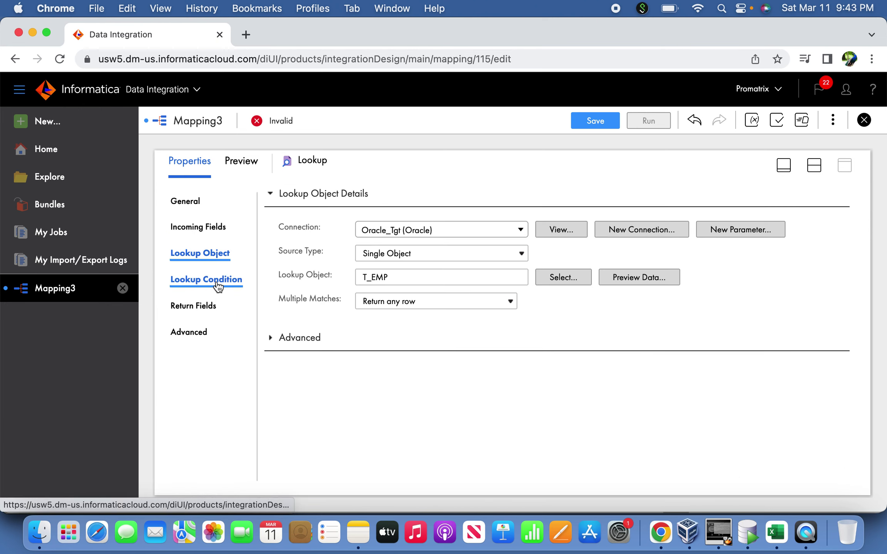
{"action": "left_click", "coordinate": [202, 280]}
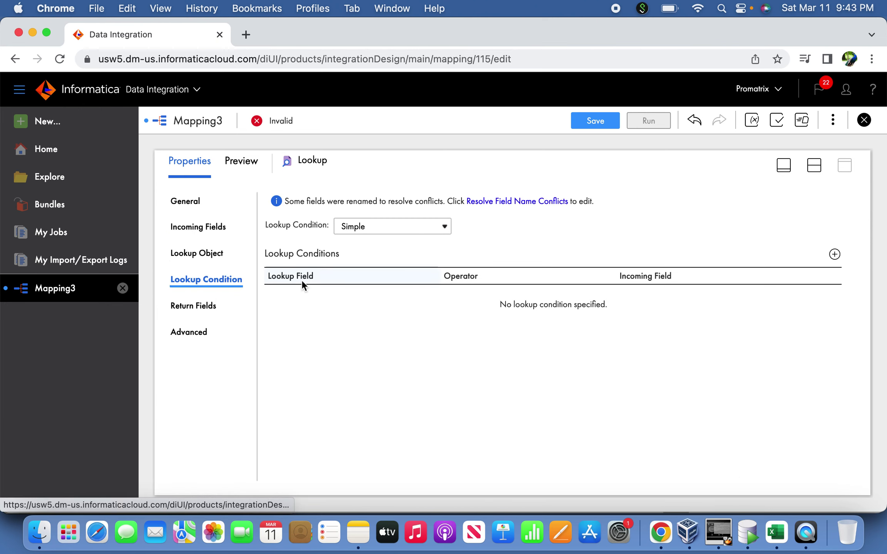
{"action": "left_click", "coordinate": [834, 254]}
{"action": "left_click", "coordinate": [432, 298]}
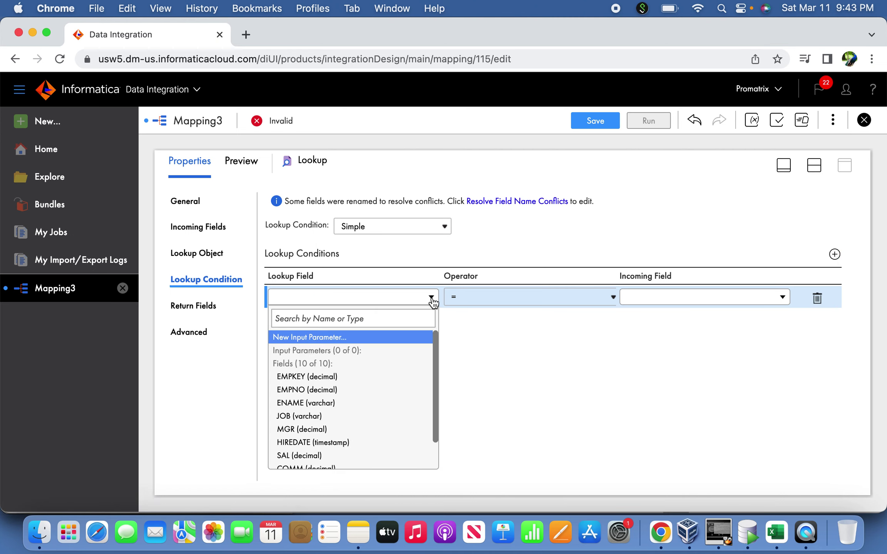
{"action": "left_click", "coordinate": [349, 391]}
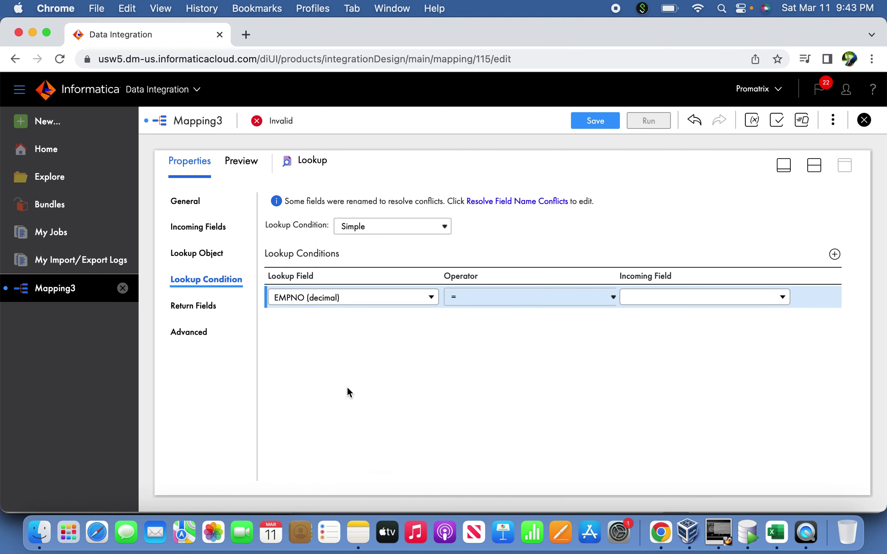
{"action": "left_click", "coordinate": [677, 307]}
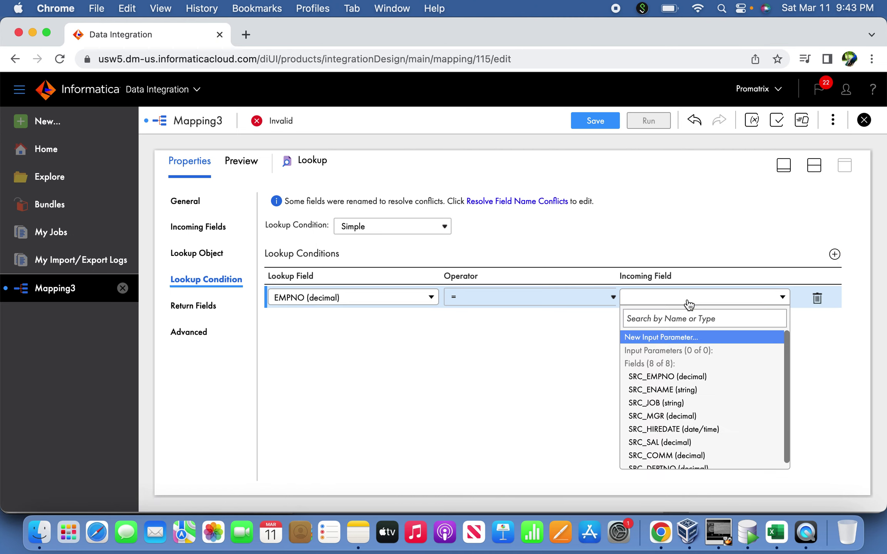
{"action": "left_click", "coordinate": [671, 375]}
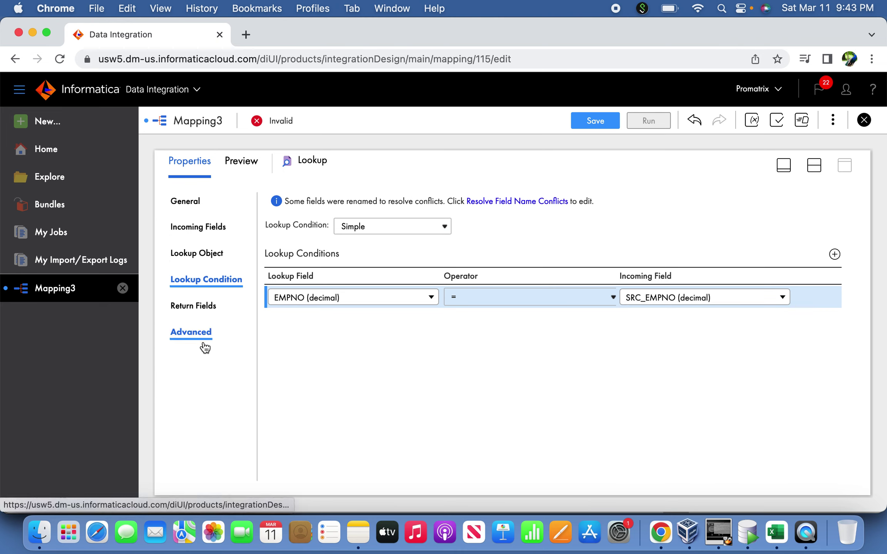
Open the lookup object's SQL override for editing and check the lookup requirement in the Notes mapping plan.
{"action": "left_click", "coordinate": [206, 256]}
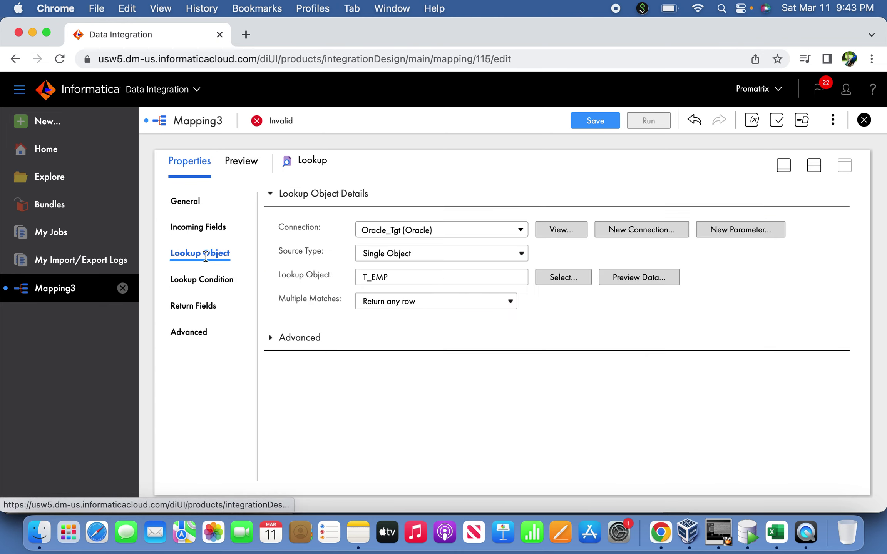
{"action": "left_click", "coordinate": [271, 338]}
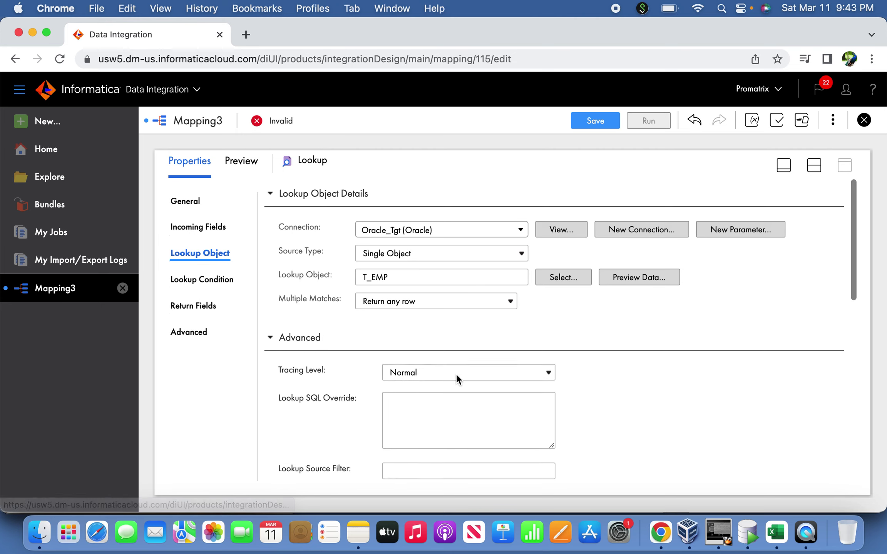
{"action": "left_click_drag", "start_coordinate": [854, 287], "coordinate": [851, 322]}
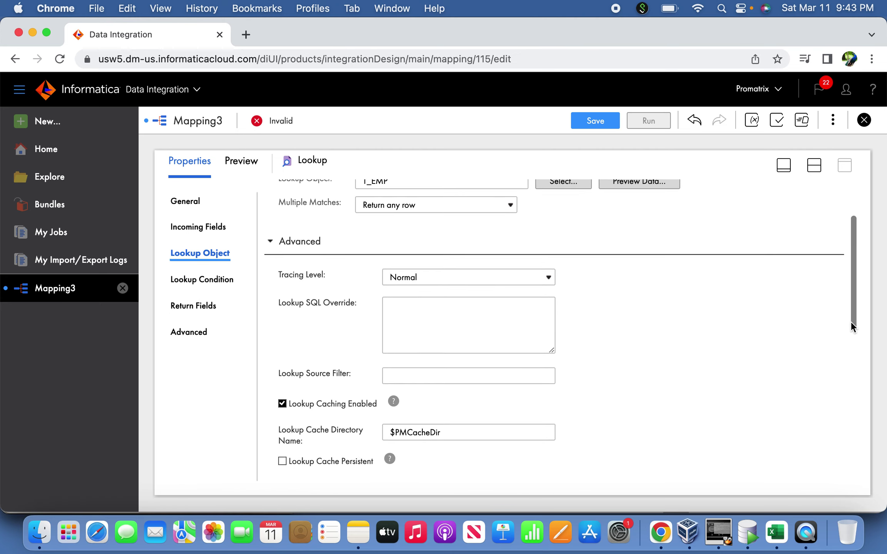
{"action": "left_click", "coordinate": [452, 309]}
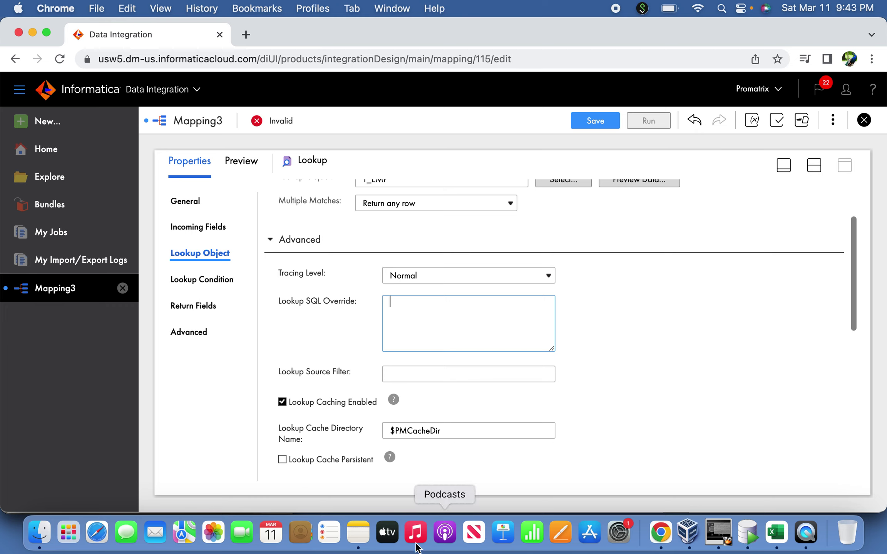
{"action": "left_click", "coordinate": [358, 533]}
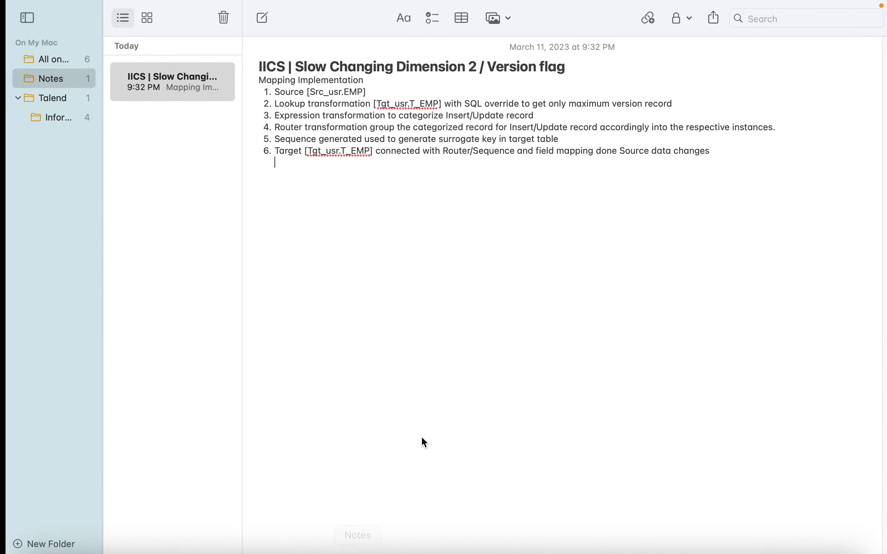
{"action": "left_click_drag", "start_coordinate": [672, 102], "coordinate": [464, 104]}
{"action": "key", "text": "super+Tab"}
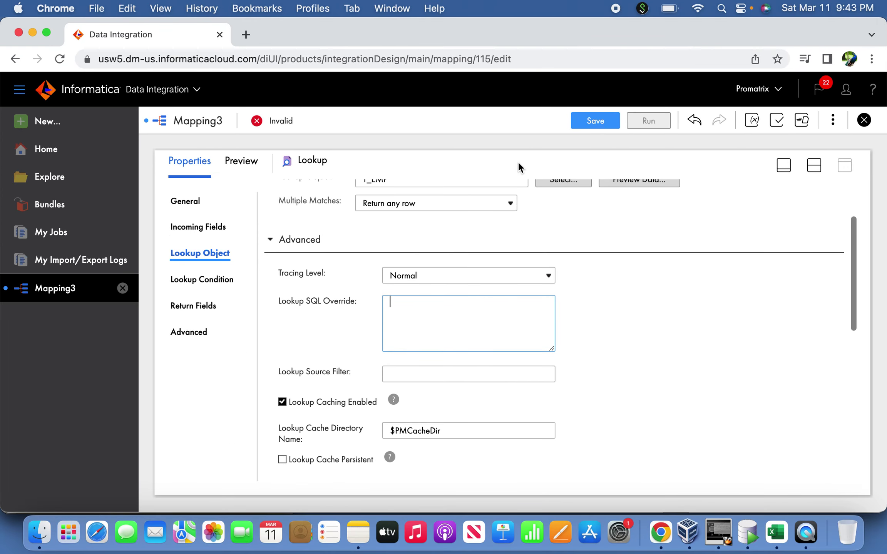
Switch to Oracle SQL Developer and examine the lookup override query in src_usr~1, including its max(version) subquery on tgt_usr.t_emp.
{"action": "left_click", "coordinate": [747, 533]}
{"action": "left_click", "coordinate": [416, 78]}
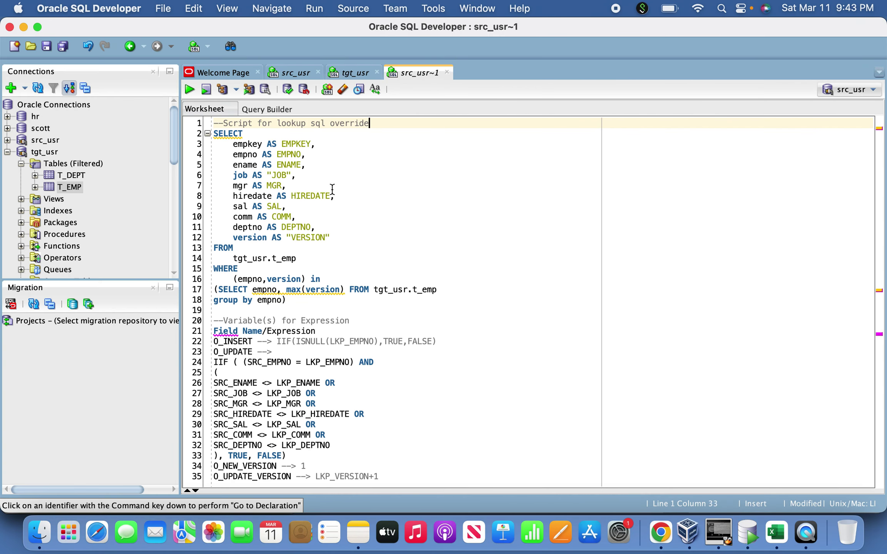
{"action": "left_click_drag", "start_coordinate": [298, 306], "coordinate": [213, 140]}
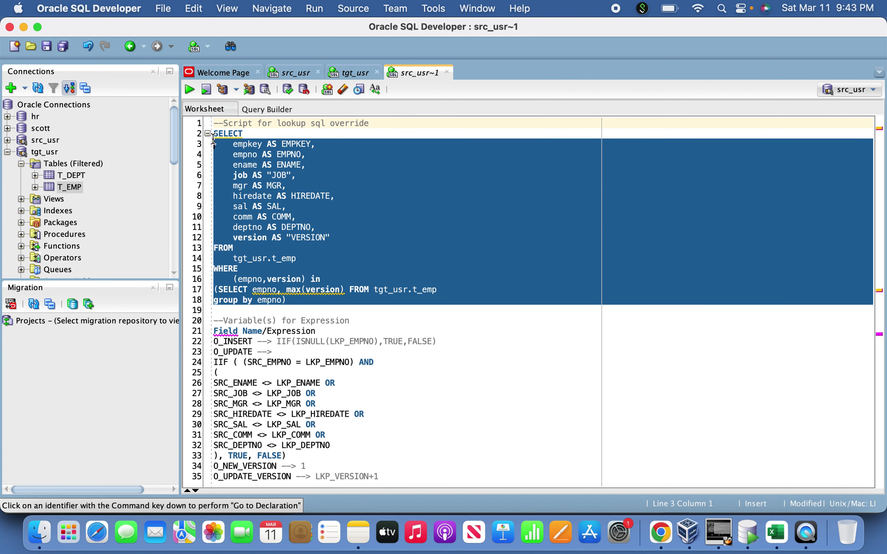
{"action": "left_click", "coordinate": [282, 217]}
{"action": "left_click_drag", "start_coordinate": [244, 282], "coordinate": [346, 293]}
{"action": "left_click", "coordinate": [307, 289]}
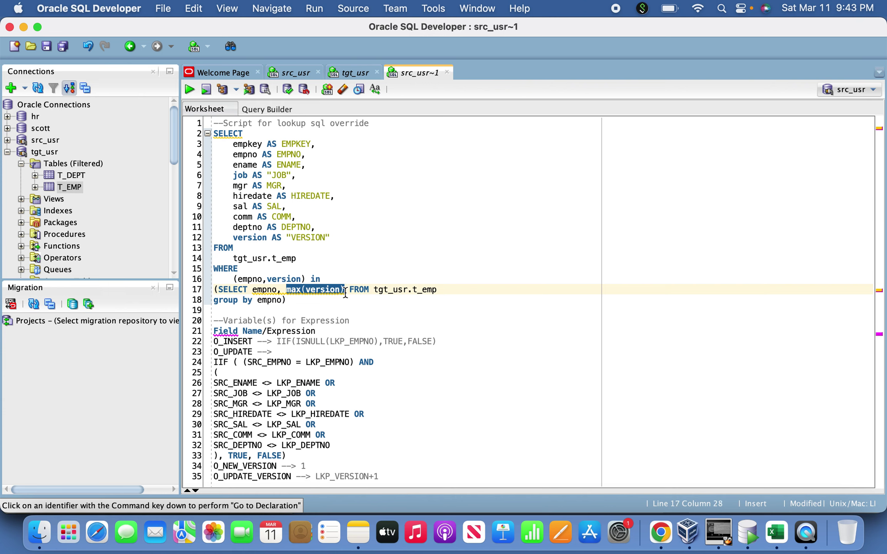
{"action": "left_click_drag", "start_coordinate": [438, 293], "coordinate": [368, 290]}
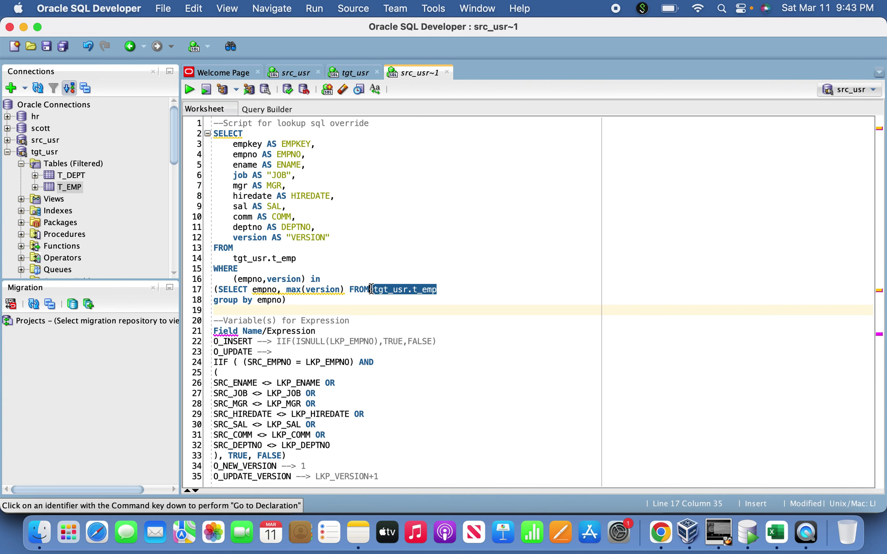
{"action": "left_click", "coordinate": [277, 309]}
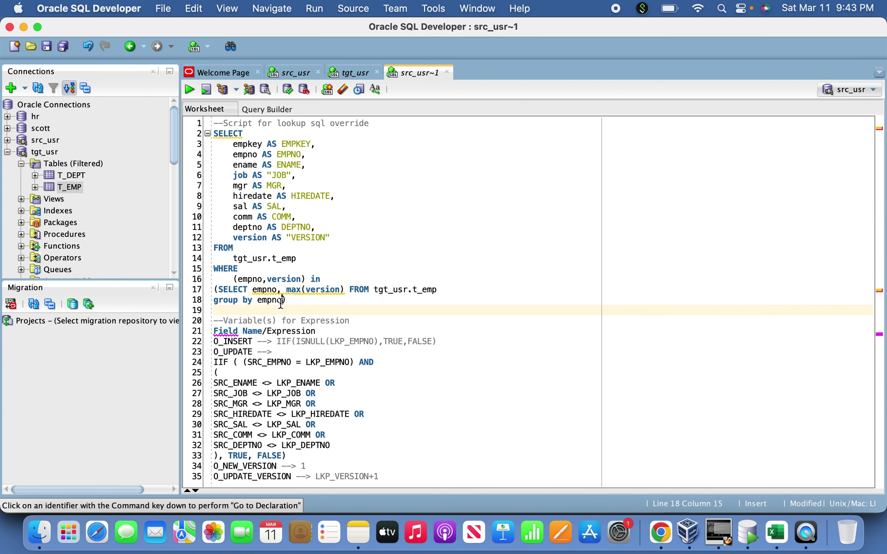
{"action": "left_click_drag", "start_coordinate": [280, 304], "coordinate": [248, 165]}
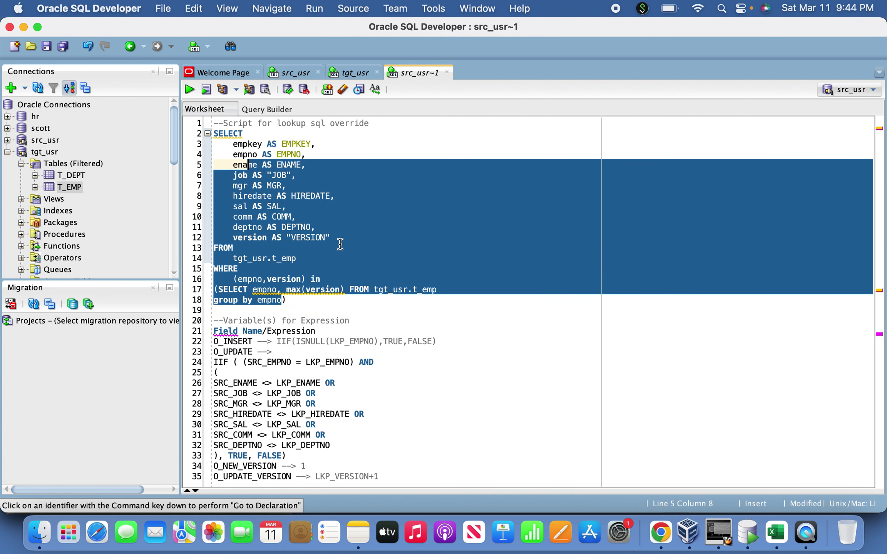
{"action": "left_click", "coordinate": [338, 248]}
{"action": "left_click", "coordinate": [326, 306]}
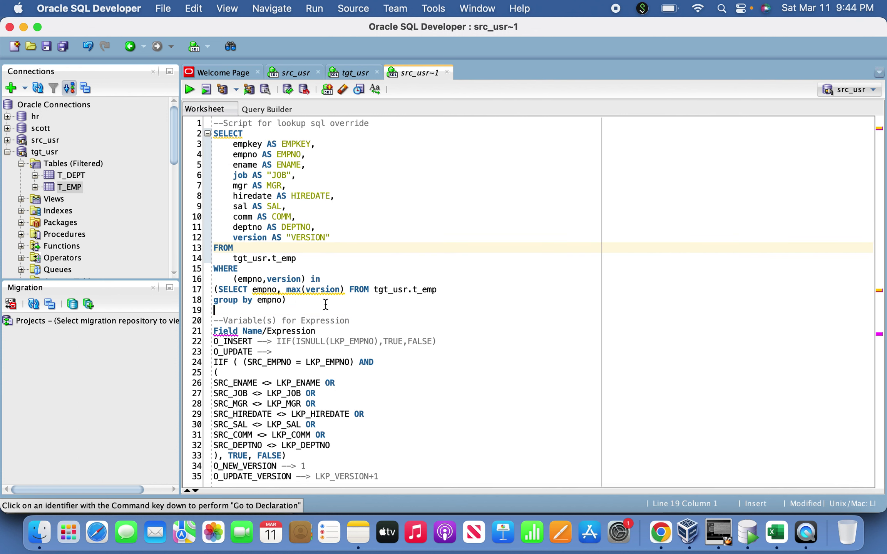
Copy the full SELECT query from lines 2 to 18 and paste it into the Lookup SQL Override in Chrome.
{"action": "left_click_drag", "start_coordinate": [286, 300], "coordinate": [208, 135]}
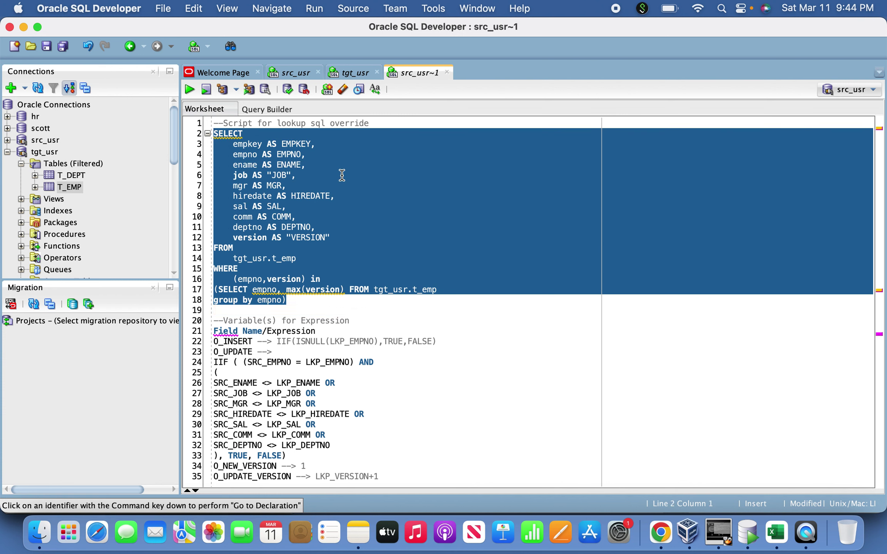
{"action": "key", "text": "super+Tab"}
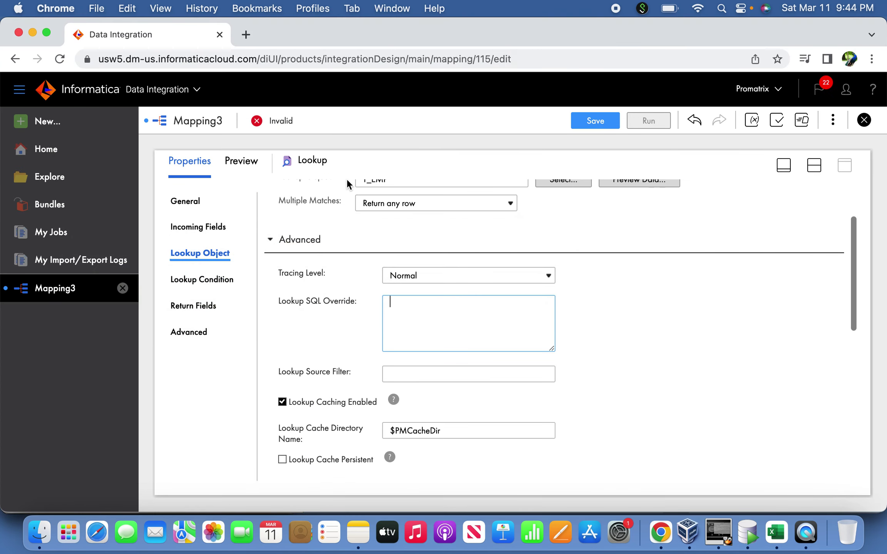
{"action": "key", "text": "super+v"}
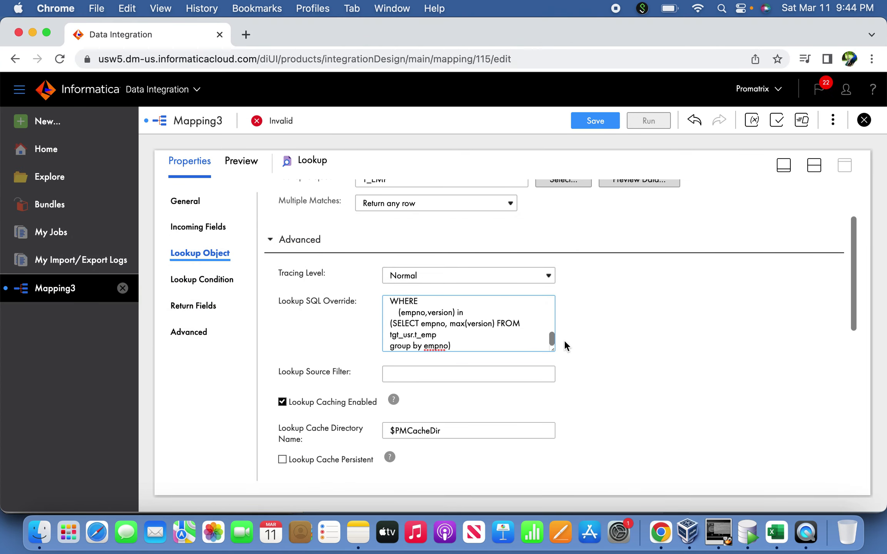
{"action": "left_click_drag", "start_coordinate": [853, 323], "coordinate": [850, 487]}
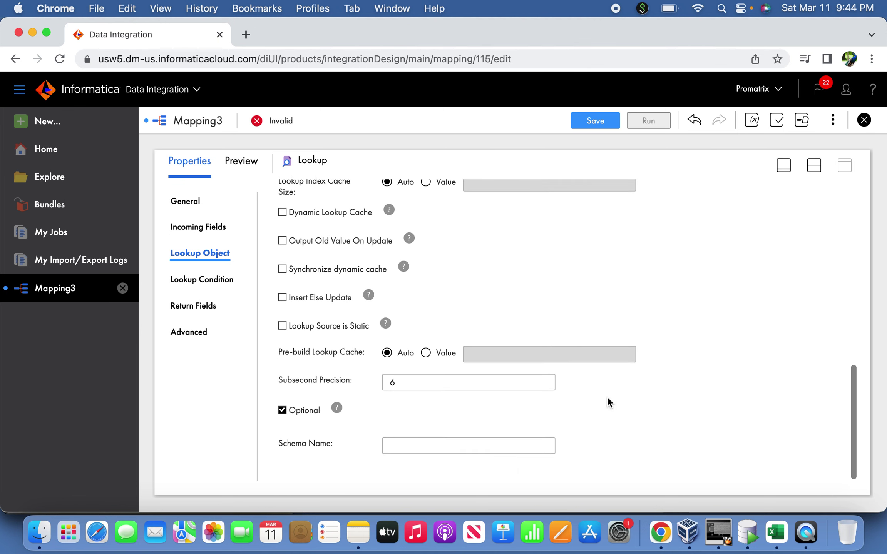
Set the lookup object's schema name to TGT_USR and review the lookup condition, return fields and advanced properties.
{"action": "left_click", "coordinate": [409, 441]}
{"action": "left_click", "coordinate": [491, 476]}
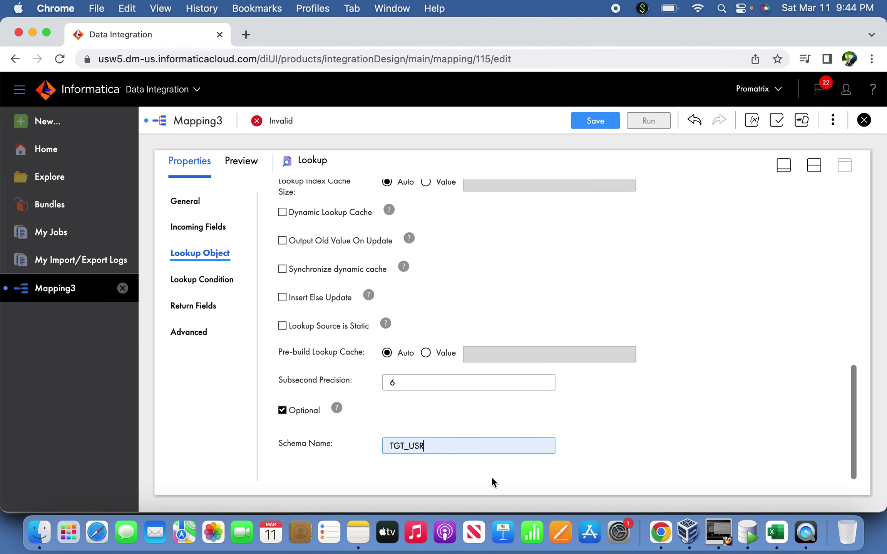
{"action": "left_click", "coordinate": [204, 280]}
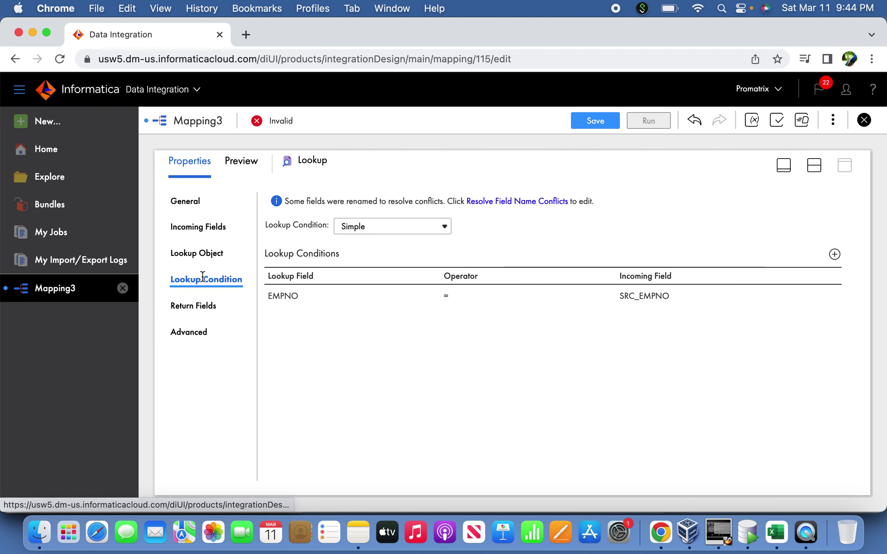
{"action": "left_click", "coordinate": [204, 308]}
{"action": "left_click", "coordinate": [197, 334]}
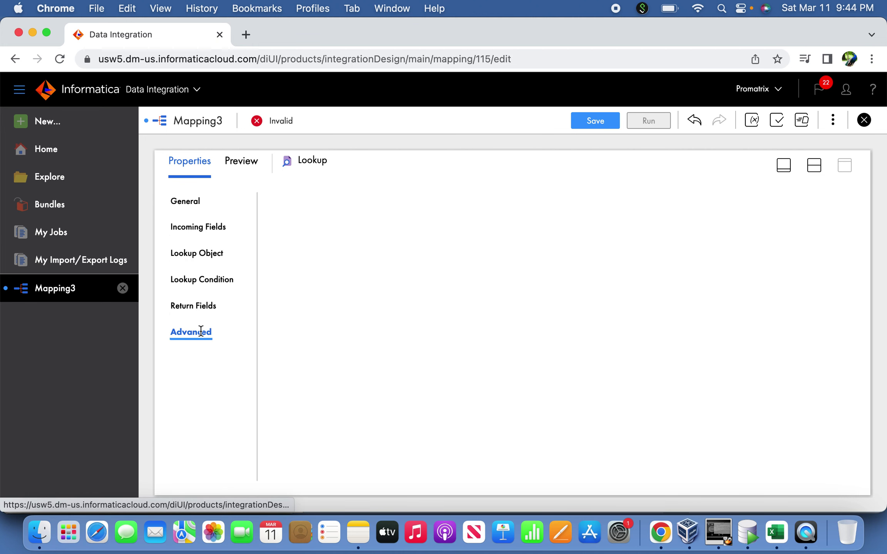
Add an Expression transformation below the Lookup on the mapping canvas and link the Source to it.
{"action": "left_click", "coordinate": [783, 165]}
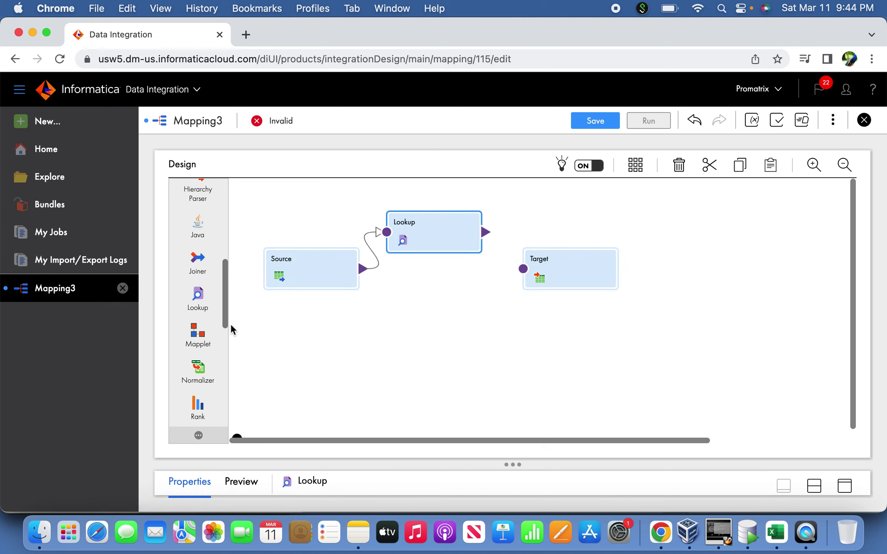
{"action": "left_click_drag", "start_coordinate": [226, 317], "coordinate": [227, 241]}
{"action": "left_click_drag", "start_coordinate": [206, 337], "coordinate": [410, 316]}
{"action": "scroll", "coordinate": [401, 435], "scroll_direction": "right", "scroll_amount": 3}
{"action": "scroll", "coordinate": [400, 435], "scroll_direction": "down", "scroll_amount": 2}
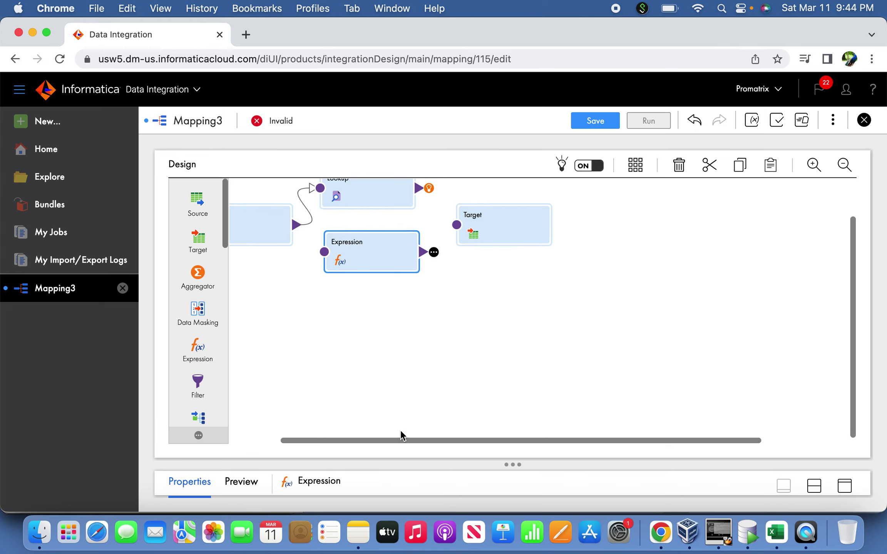
{"action": "scroll", "coordinate": [397, 439], "scroll_direction": "left", "scroll_amount": 3}
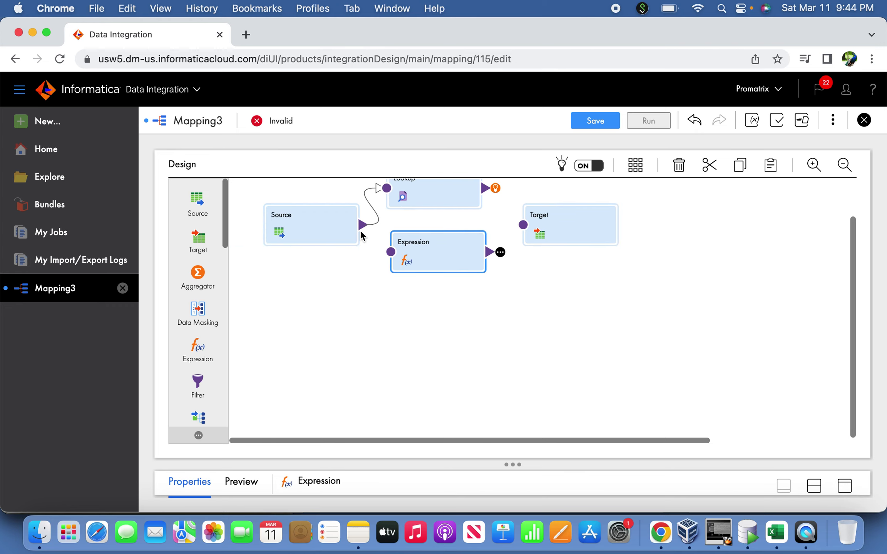
{"action": "left_click_drag", "start_coordinate": [382, 247], "coordinate": [388, 250]}
{"action": "left_click_drag", "start_coordinate": [854, 344], "coordinate": [857, 308]}
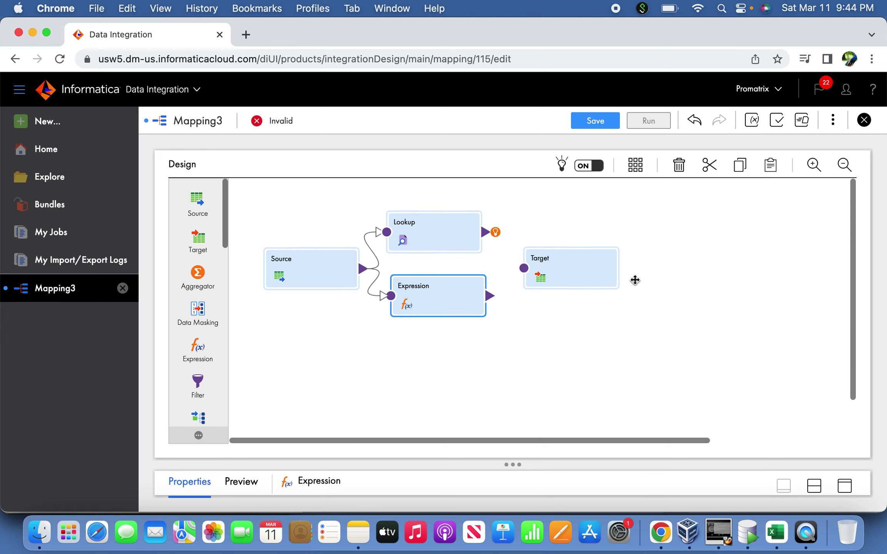
Spread out the Target, Expression and Lookup transformations on the canvas and link the Lookup output to the Expression.
{"action": "left_click_drag", "start_coordinate": [575, 281], "coordinate": [649, 279]}
{"action": "left_click_drag", "start_coordinate": [461, 298], "coordinate": [499, 299]}
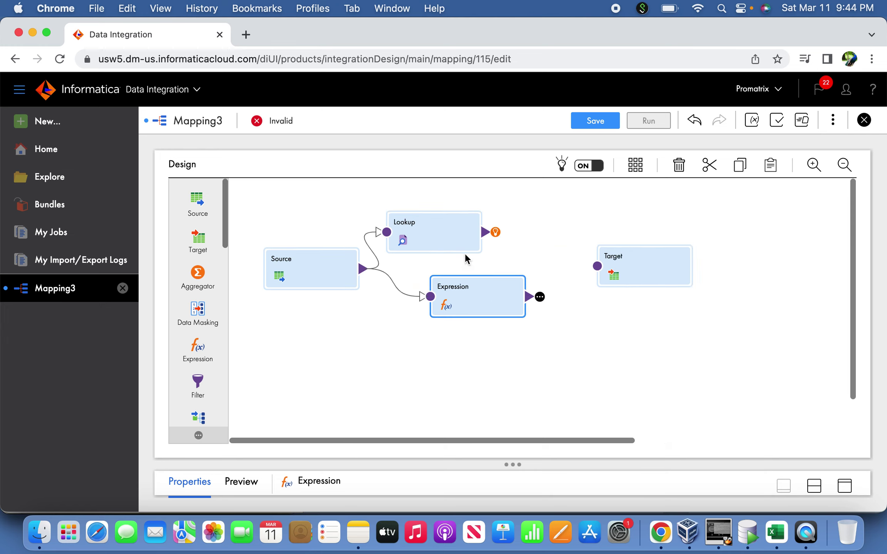
{"action": "left_click_drag", "start_coordinate": [457, 243], "coordinate": [478, 231]}
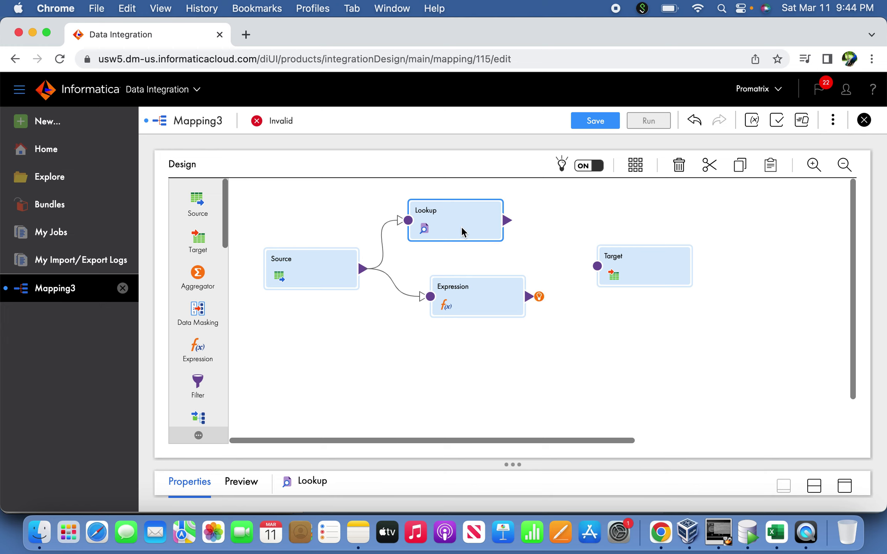
{"action": "left_click", "coordinate": [470, 294]}
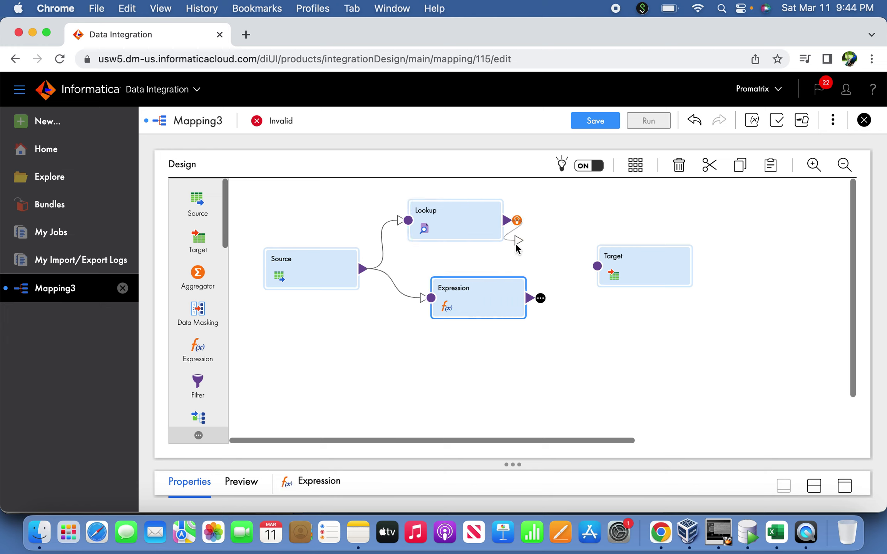
{"action": "left_click_drag", "start_coordinate": [435, 277], "coordinate": [423, 293]}
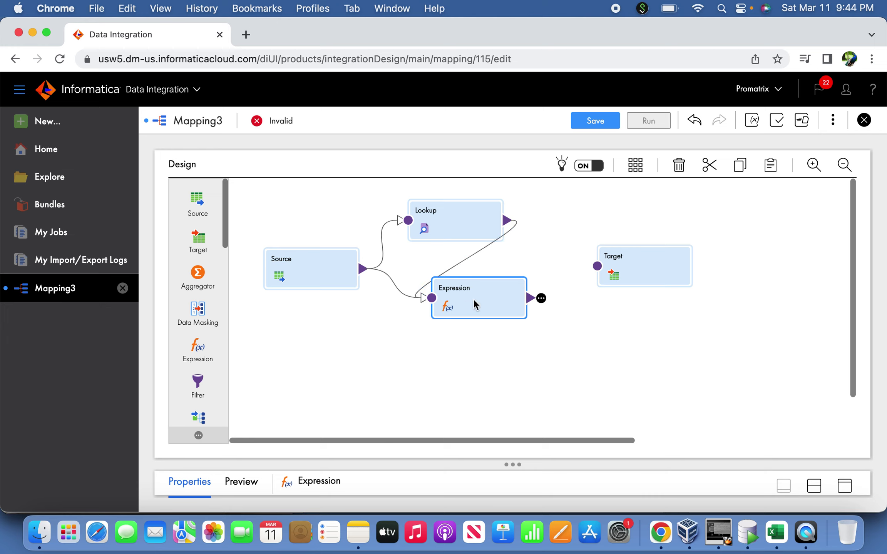
Open field name conflict resolution for the Expression's incoming fields and bulk rename the Lookup fields with the prefix LKP_.
{"action": "left_click", "coordinate": [844, 486]}
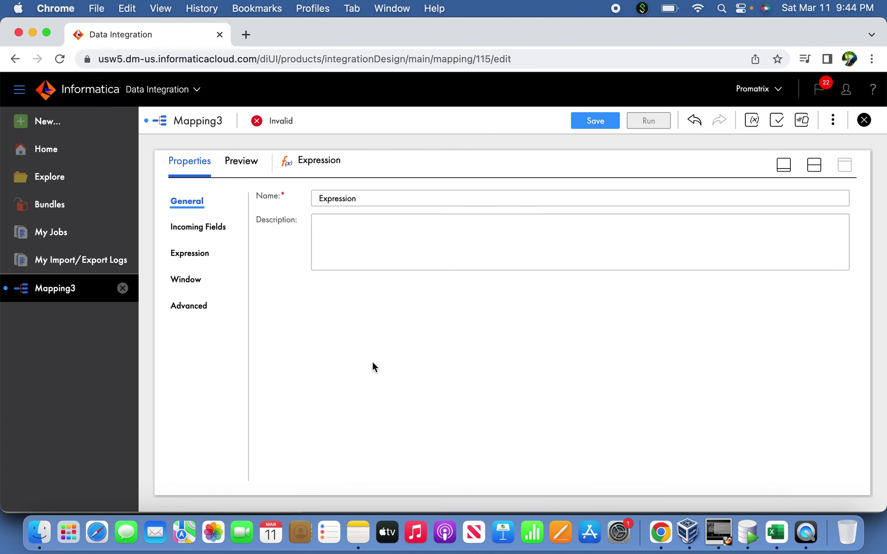
{"action": "left_click", "coordinate": [200, 256]}
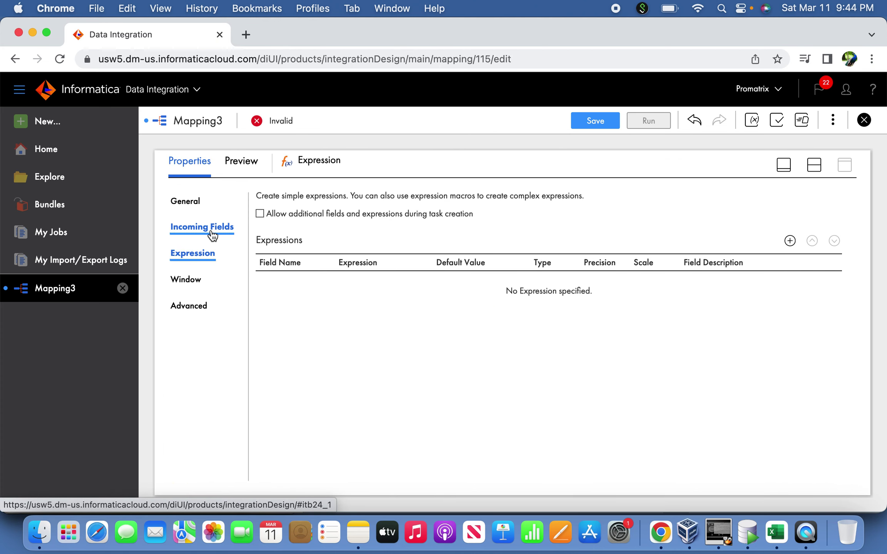
{"action": "left_click", "coordinate": [209, 235]}
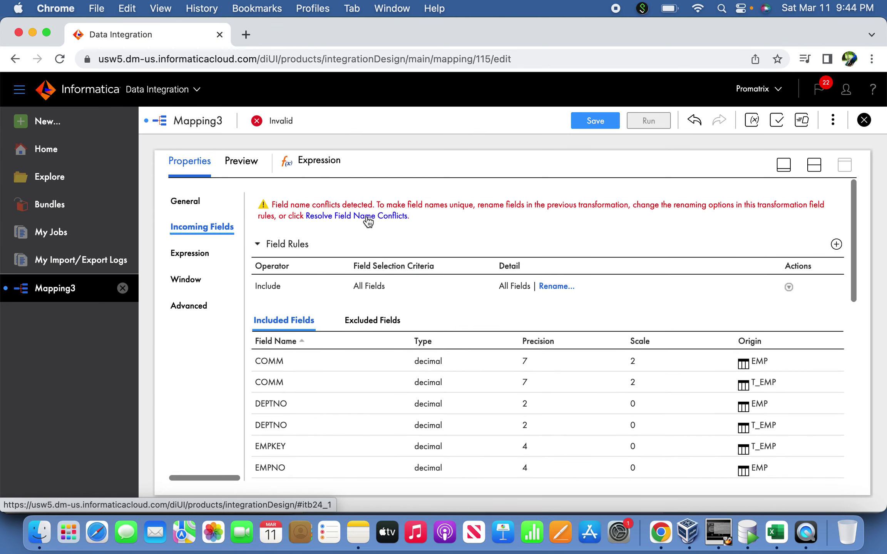
{"action": "left_click", "coordinate": [367, 217]}
{"action": "left_click", "coordinate": [464, 288]}
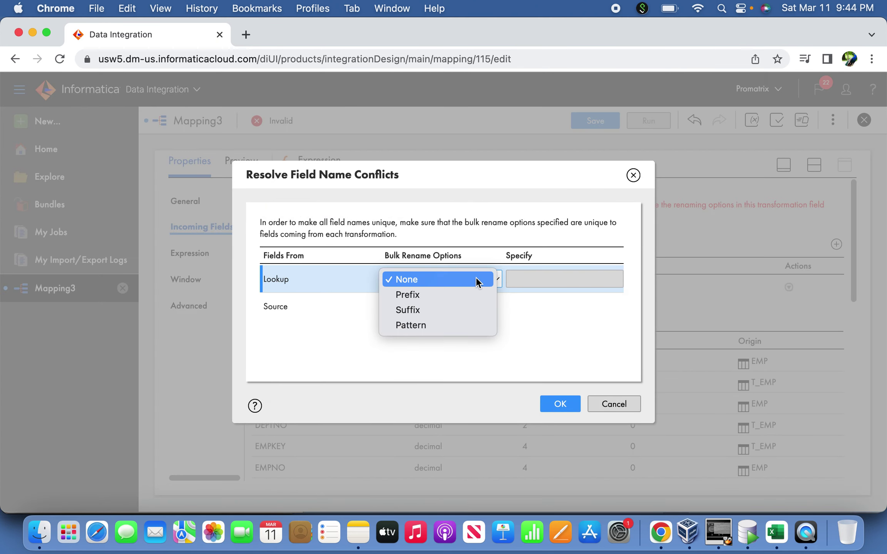
{"action": "left_click", "coordinate": [450, 296]}
{"action": "left_click", "coordinate": [533, 281]}
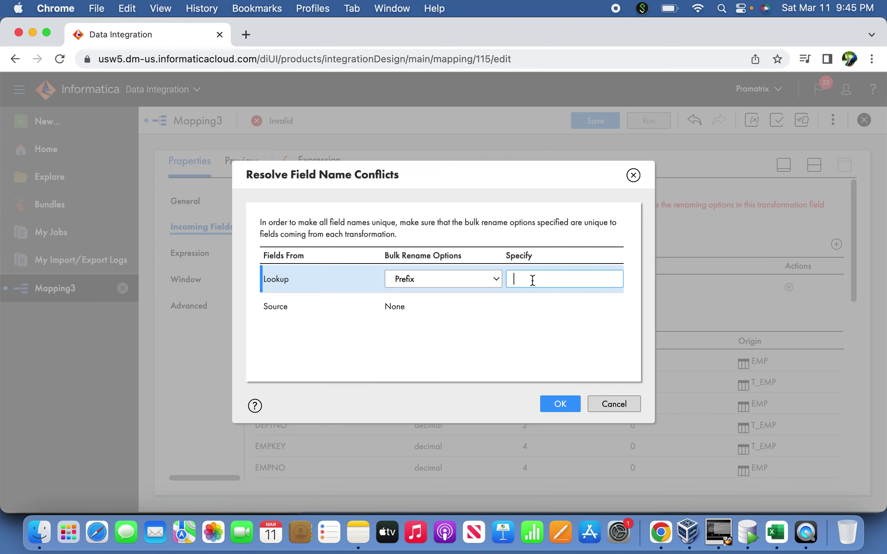
{"action": "type", "text": "LKP_"}
Bulk rename the Source fields with the prefix SRC_, apply the conflict resolution and recheck the Expression's incoming fields.
{"action": "left_click", "coordinate": [445, 311]}
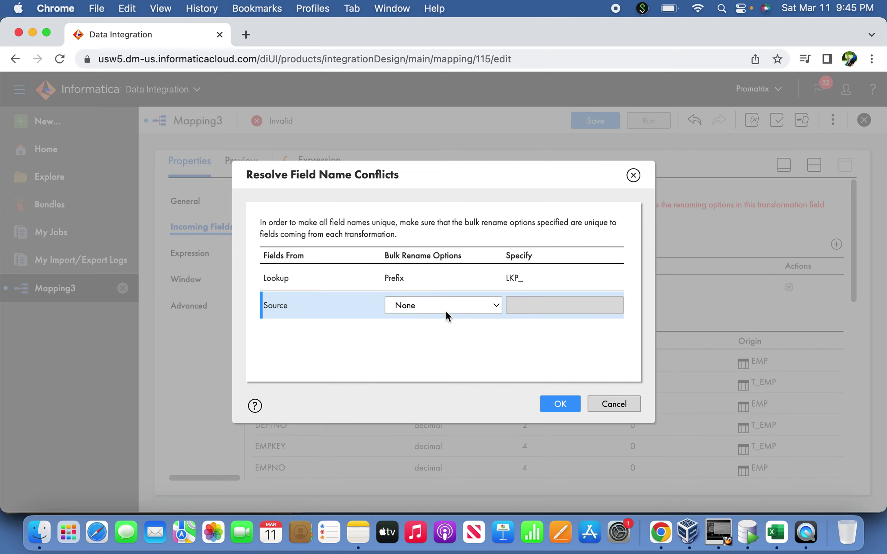
{"action": "left_click", "coordinate": [445, 310]}
{"action": "left_click", "coordinate": [516, 308]}
{"action": "type", "text": "SRC_"}
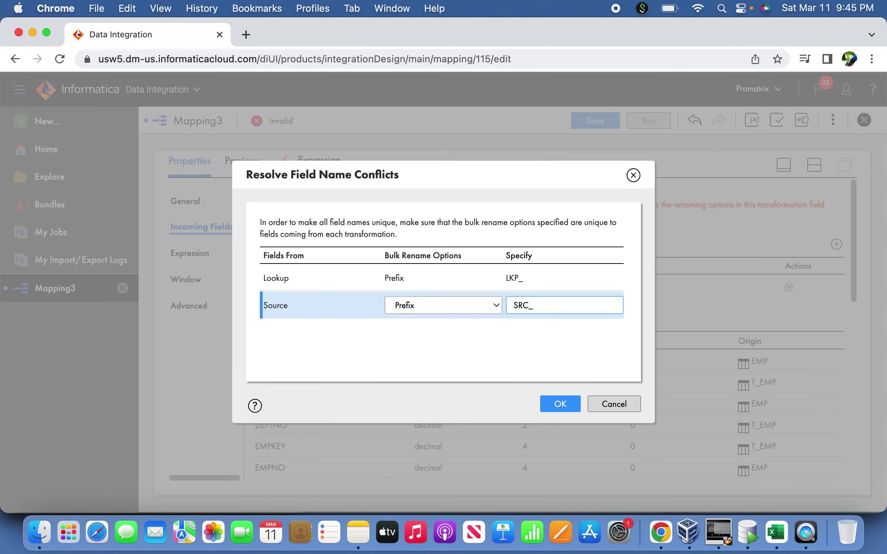
{"action": "left_click", "coordinate": [562, 404]}
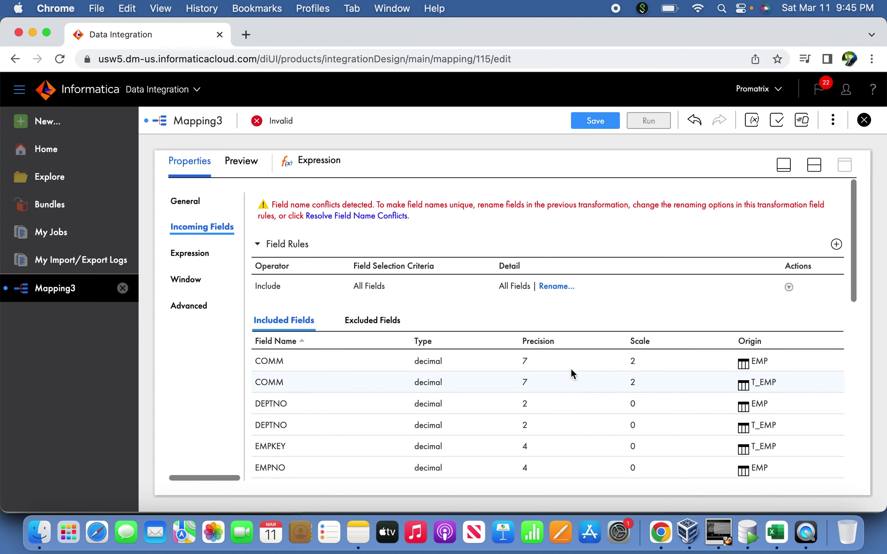
{"action": "left_click", "coordinate": [207, 255]}
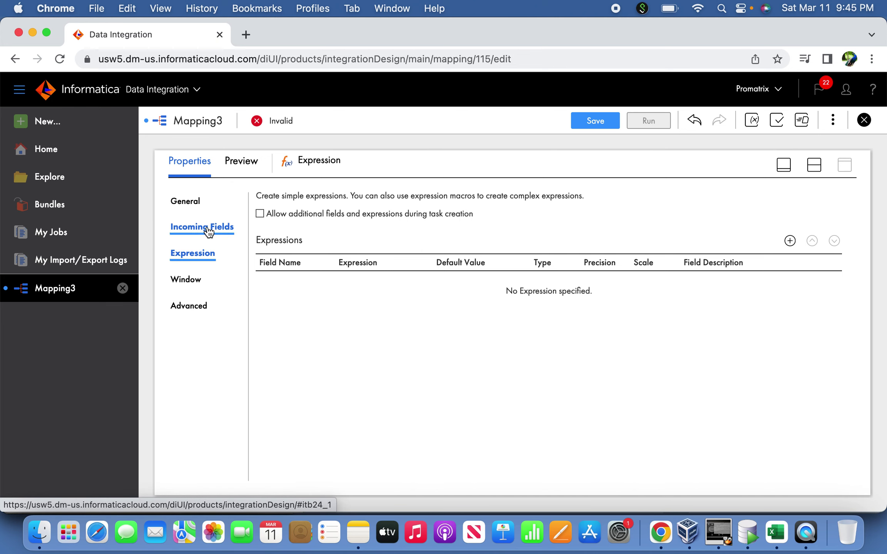
{"action": "left_click", "coordinate": [208, 231]}
Add a string output field named O_INSERT to the Expression, copying the name from line 22 of the script in Oracle SQL Developer.
{"action": "left_click", "coordinate": [207, 254]}
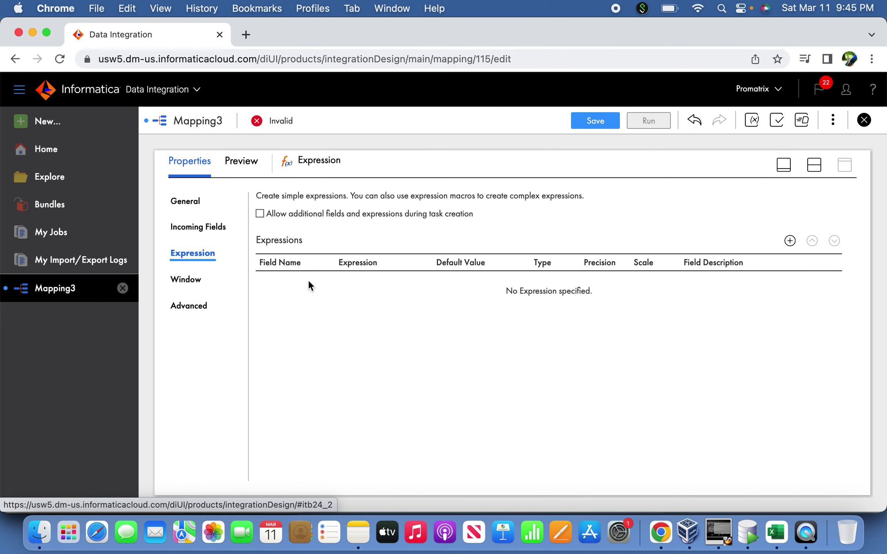
{"action": "left_click", "coordinate": [790, 242]}
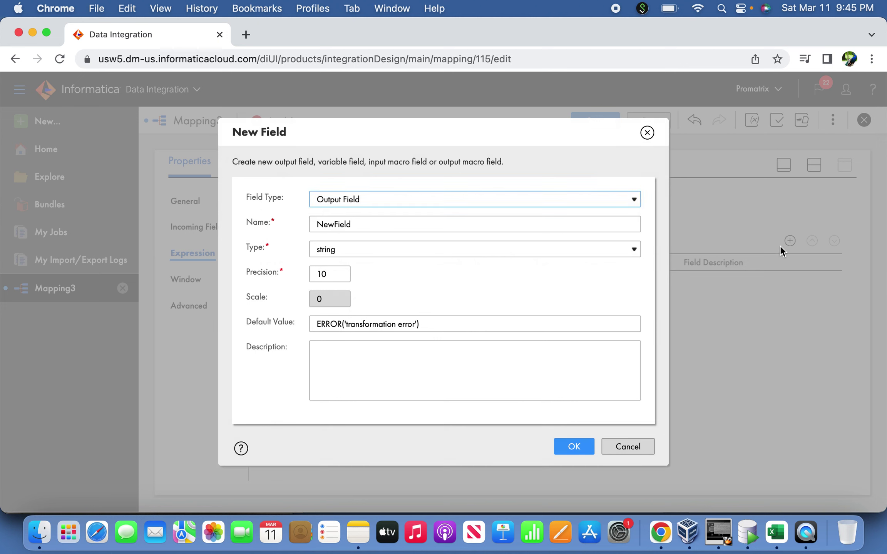
{"action": "left_click", "coordinate": [747, 532]}
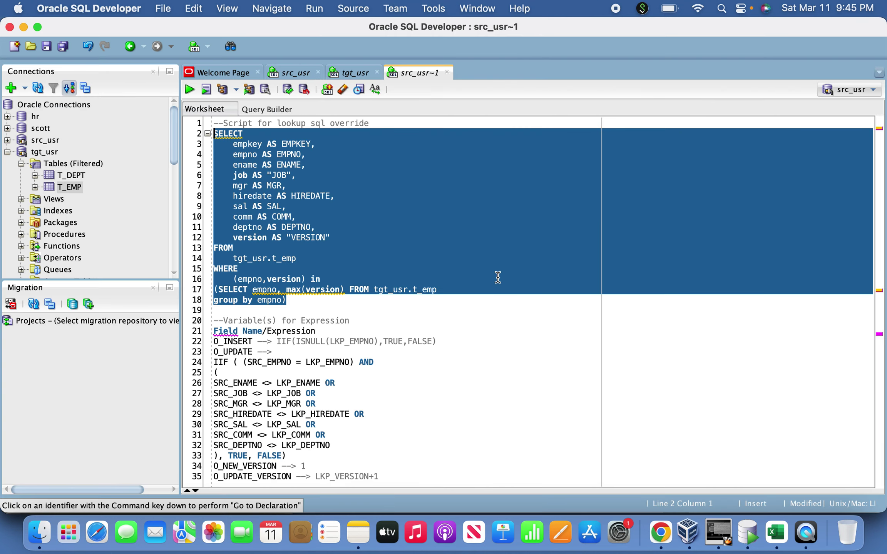
{"action": "left_click", "coordinate": [477, 358]}
{"action": "double_click", "coordinate": [239, 341]}
{"action": "key", "text": "super+c"}
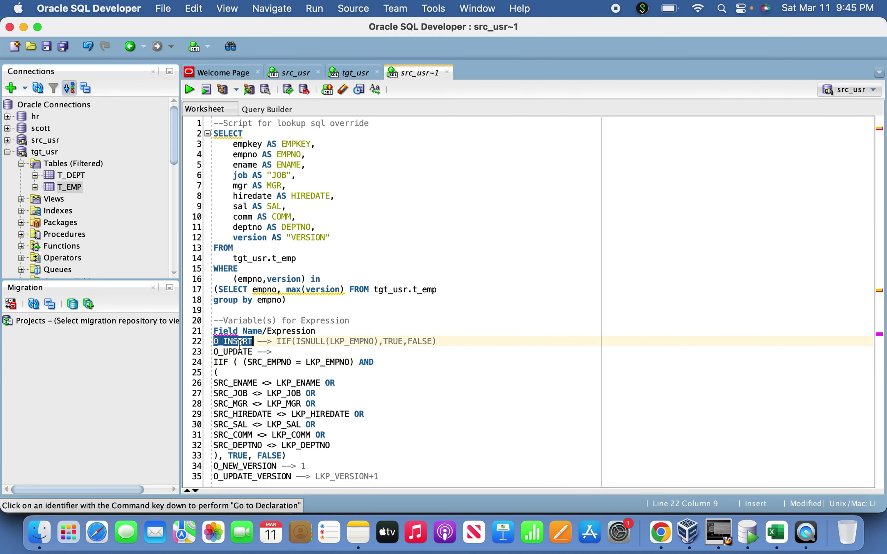
{"action": "key", "text": "super+Tab"}
{"action": "left_click", "coordinate": [366, 223]}
{"action": "key", "text": "super+a"}
{"action": "key", "text": "super+v"}
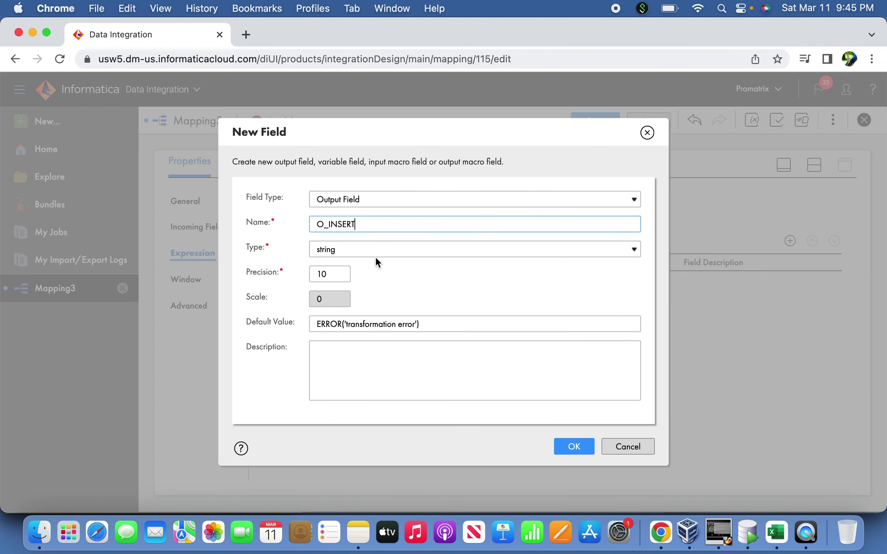
{"action": "left_click", "coordinate": [571, 448]}
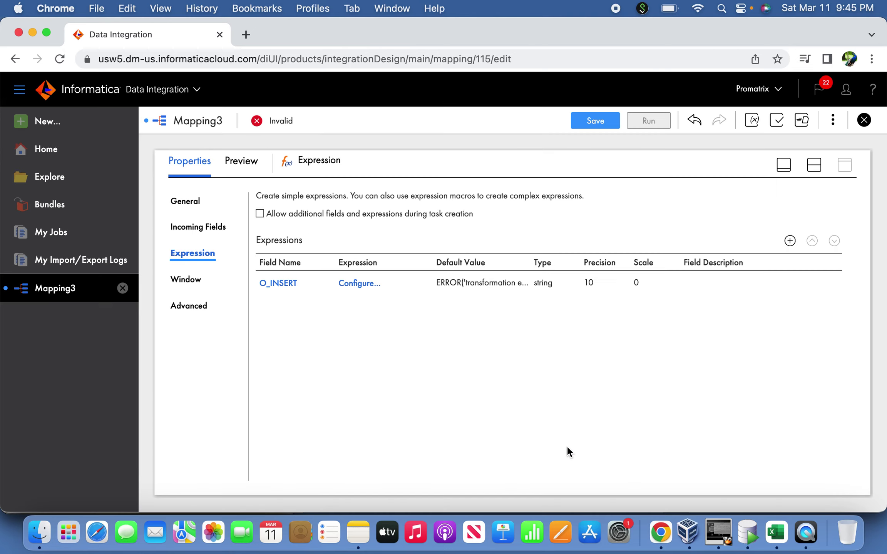
Copy IIF(ISNULL(LKP_EMPNO),TRUE,FALSE) from the Oracle SQL Developer script into the O_INSERT field expression, validate it and apply it.
{"action": "left_click", "coordinate": [359, 284]}
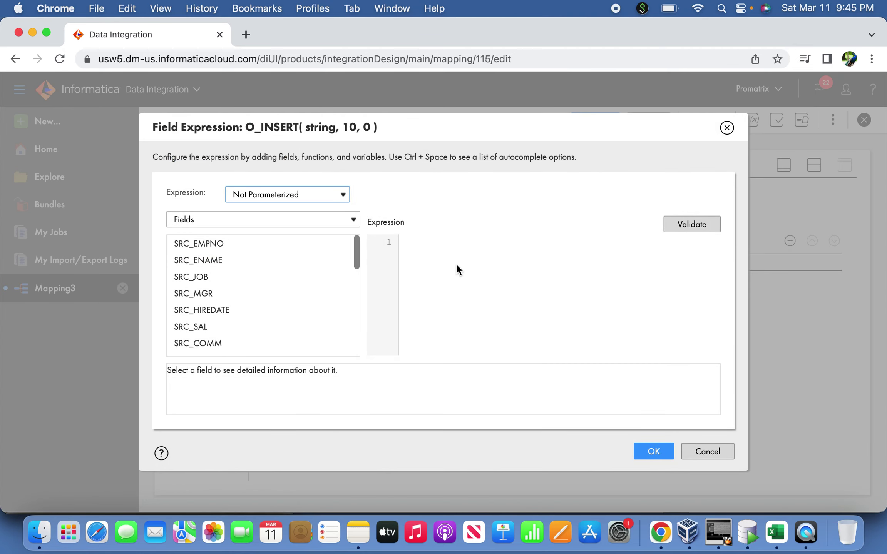
{"action": "key", "text": "super+Tab"}
{"action": "left_click_drag", "start_coordinate": [447, 341], "coordinate": [279, 341]}
{"action": "key", "text": "super+c"}
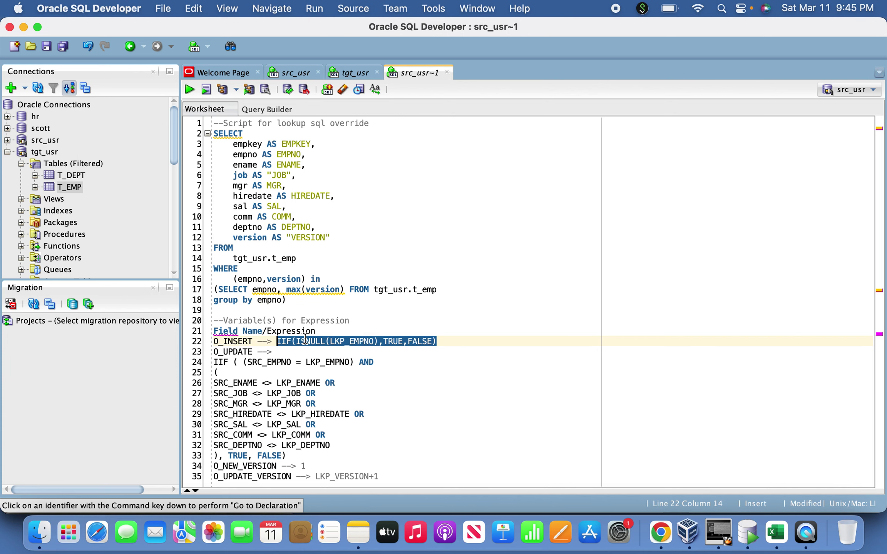
{"action": "key", "text": "super+Tab"}
{"action": "key", "text": "super+v"}
{"action": "left_click_drag", "start_coordinate": [358, 267], "coordinate": [356, 299]}
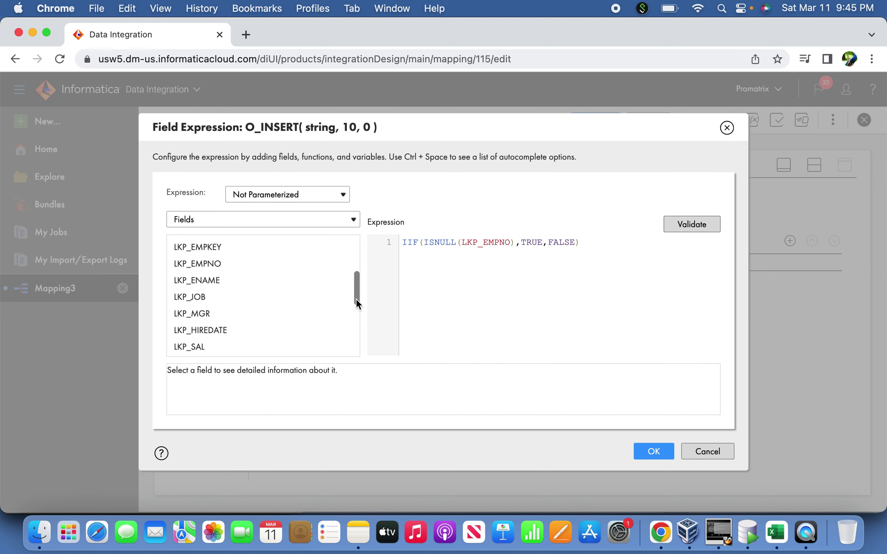
{"action": "left_click", "coordinate": [699, 225]}
{"action": "left_click", "coordinate": [669, 476]}
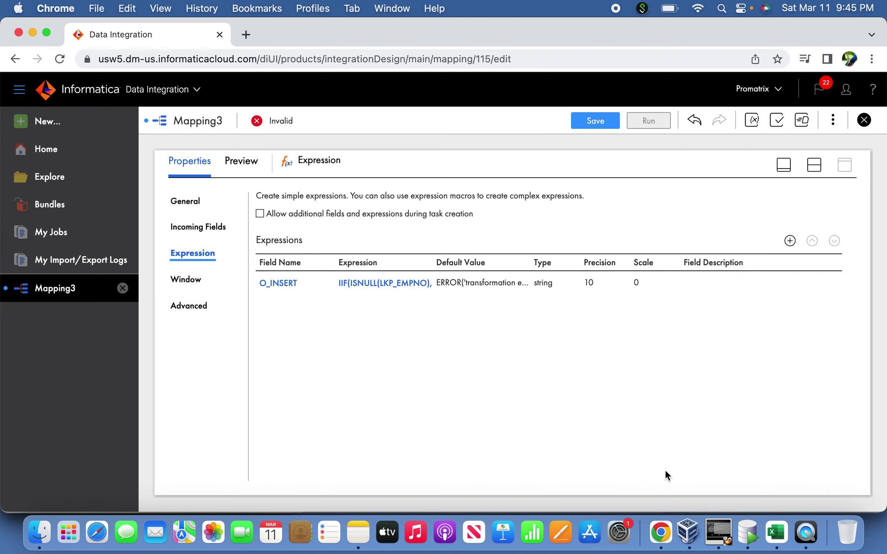
Add a string output field named O_UPDATE to the Expression, copying the name from line 23 of the Oracle SQL Developer script.
{"action": "left_click", "coordinate": [790, 241]}
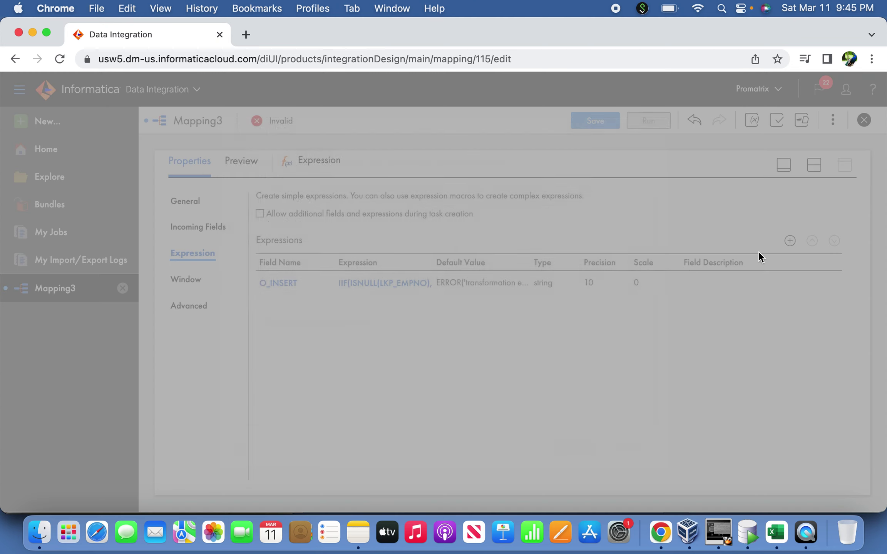
{"action": "key", "text": "super+Tab"}
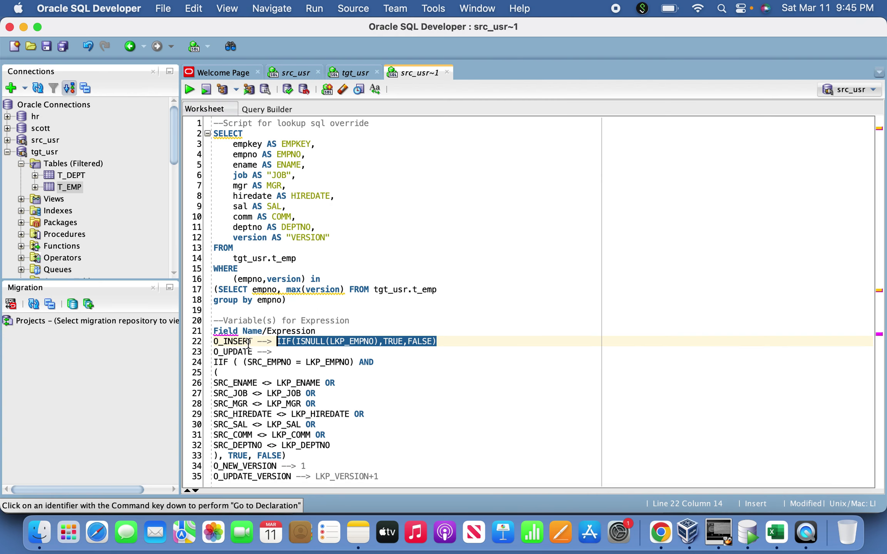
{"action": "double_click", "coordinate": [239, 352]}
{"action": "key", "text": "super+Tab"}
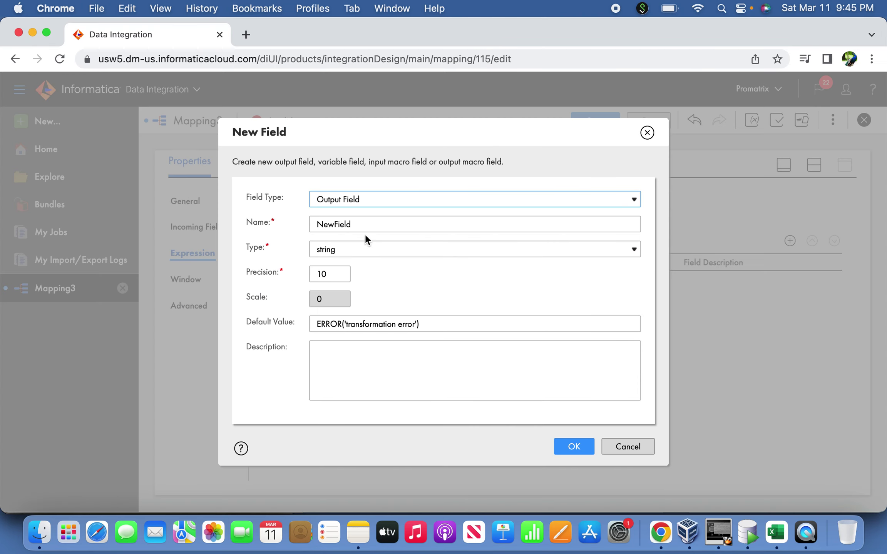
{"action": "double_click", "coordinate": [372, 228]}
{"action": "key", "text": "super+v"}
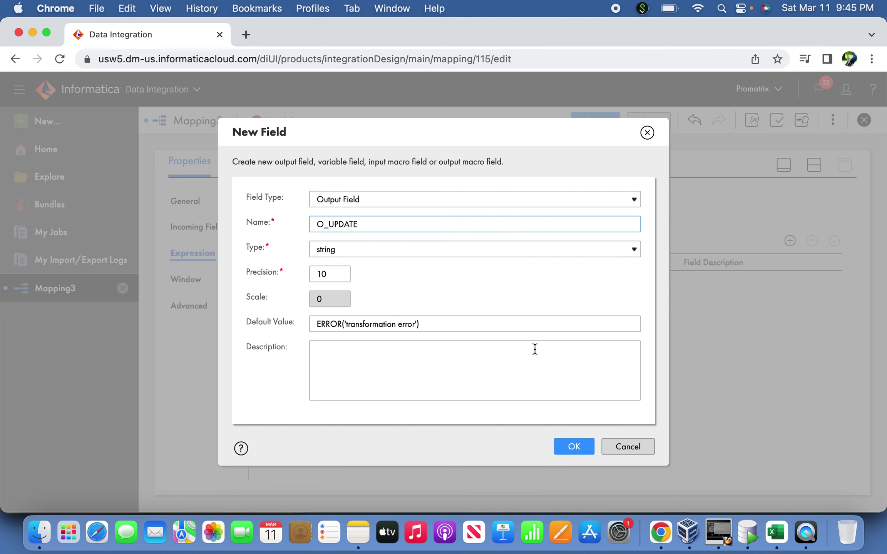
{"action": "left_click", "coordinate": [587, 453]}
{"action": "left_click", "coordinate": [573, 447]}
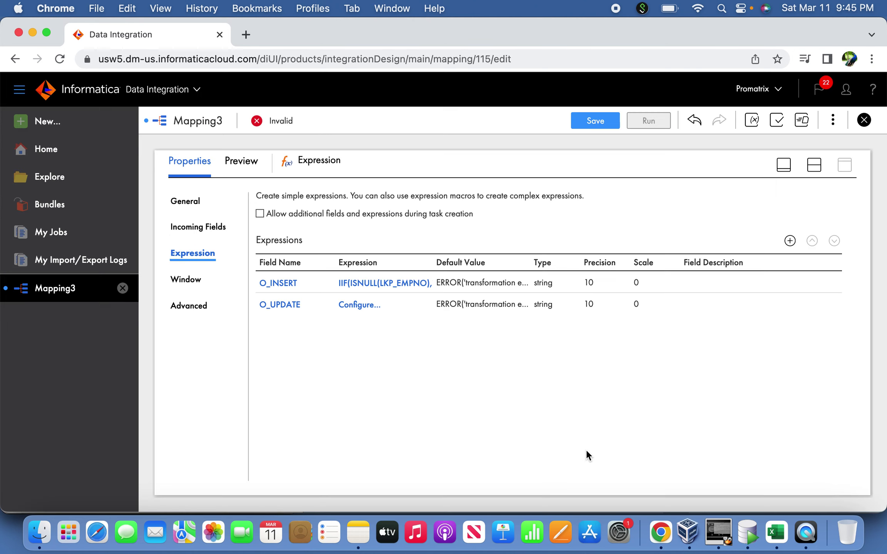
Copy the IIF comparison of SRC_ and LKP_ fields from script lines 24 to 33 in Oracle SQL Developer into the O_UPDATE field expression.
{"action": "left_click", "coordinate": [360, 305]}
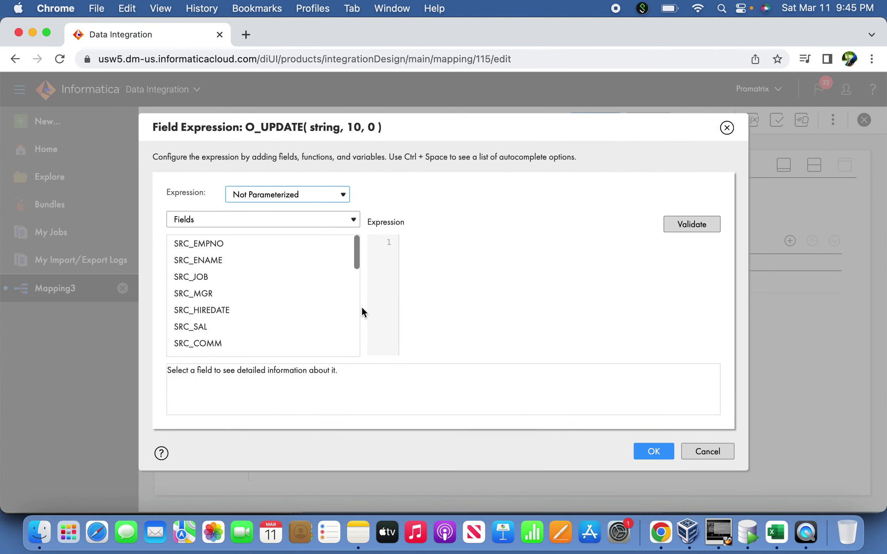
{"action": "key", "text": "super+Tab"}
{"action": "left_click", "coordinate": [395, 402]}
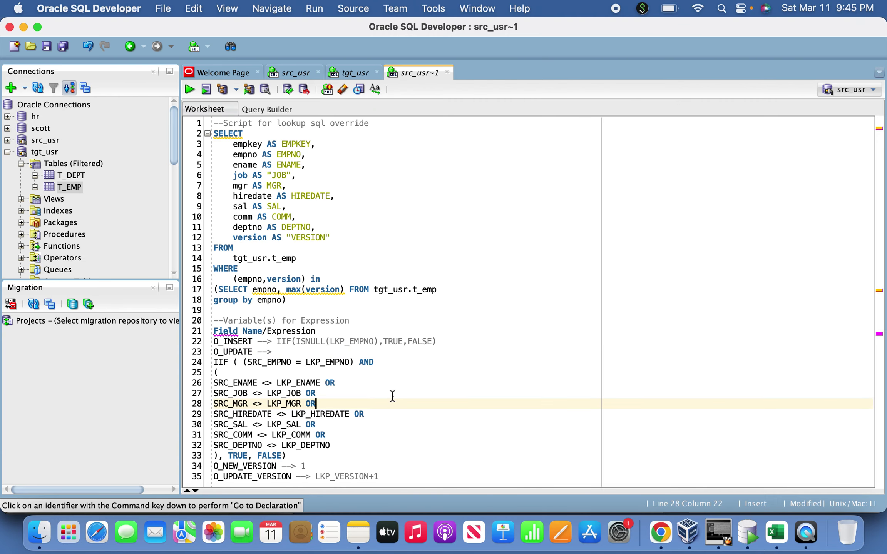
{"action": "left_click_drag", "start_coordinate": [286, 456], "coordinate": [207, 364]}
{"action": "key", "text": "super+c"}
{"action": "key", "text": "super+Tab"}
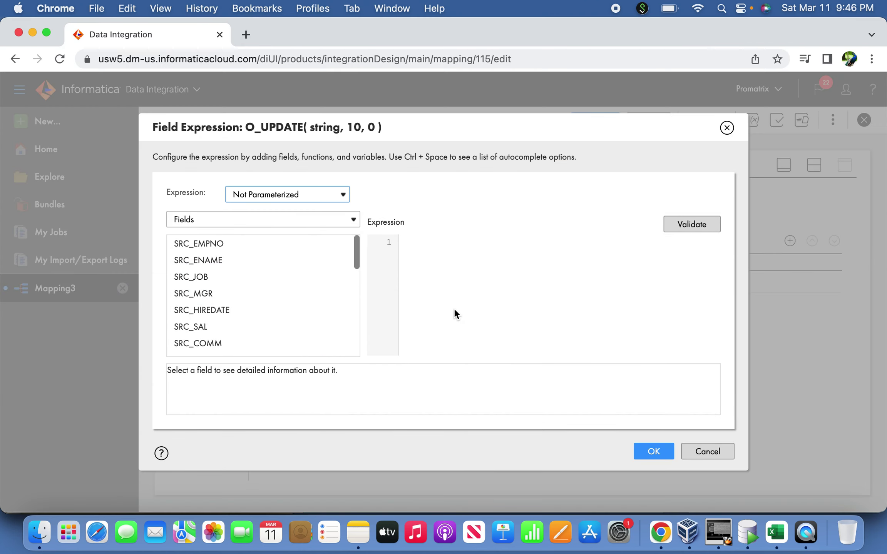
{"action": "key", "text": "super+v"}
Review the EMPNO match, the column comparisons and the TRUE/FALSE results in the O_UPDATE expression, and apply it.
{"action": "double_click", "coordinate": [482, 243]}
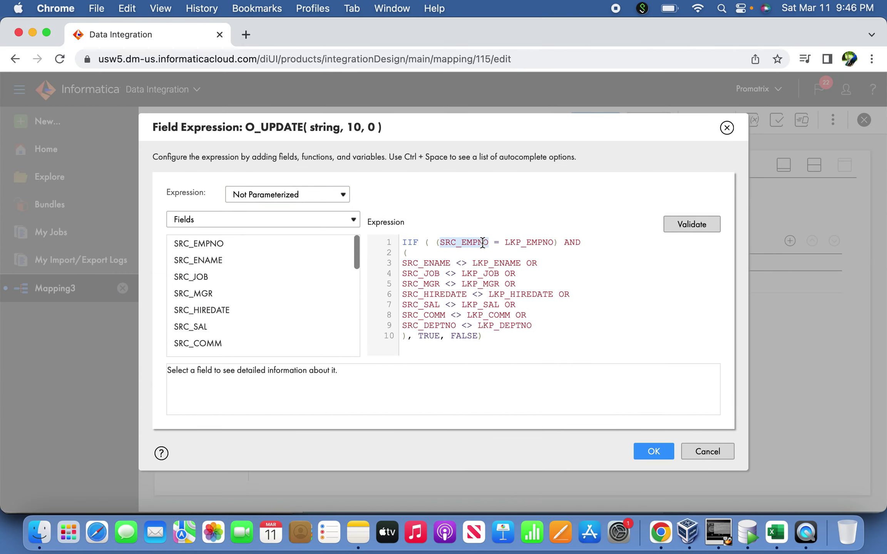
{"action": "double_click", "coordinate": [532, 245]}
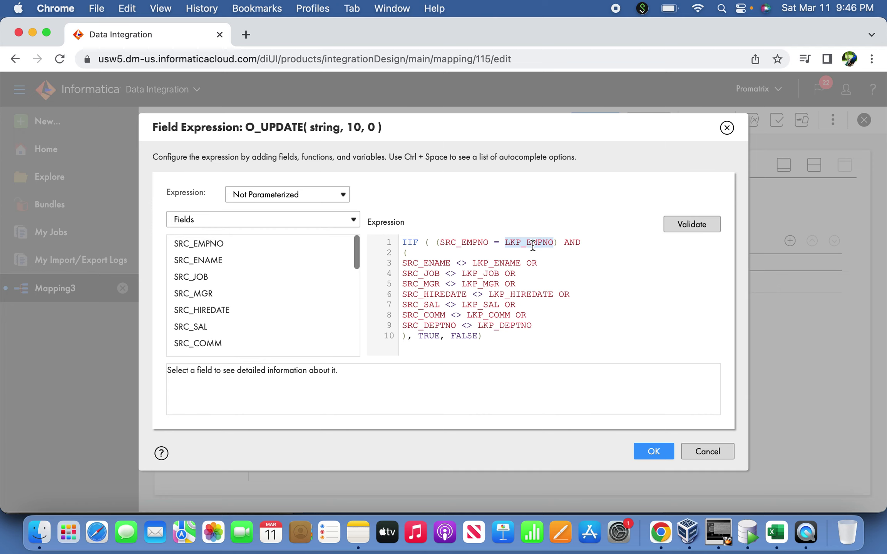
{"action": "double_click", "coordinate": [531, 245]}
{"action": "left_click", "coordinate": [529, 252]}
{"action": "left_click", "coordinate": [419, 263]}
{"action": "left_click_drag", "start_coordinate": [423, 263], "coordinate": [489, 306]}
{"action": "left_click", "coordinate": [550, 314]}
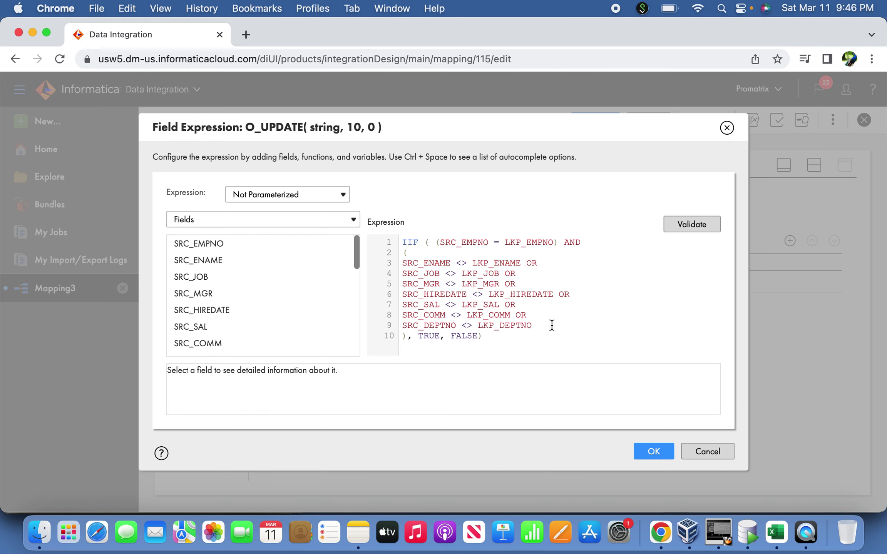
{"action": "triple_click", "coordinate": [430, 338]}
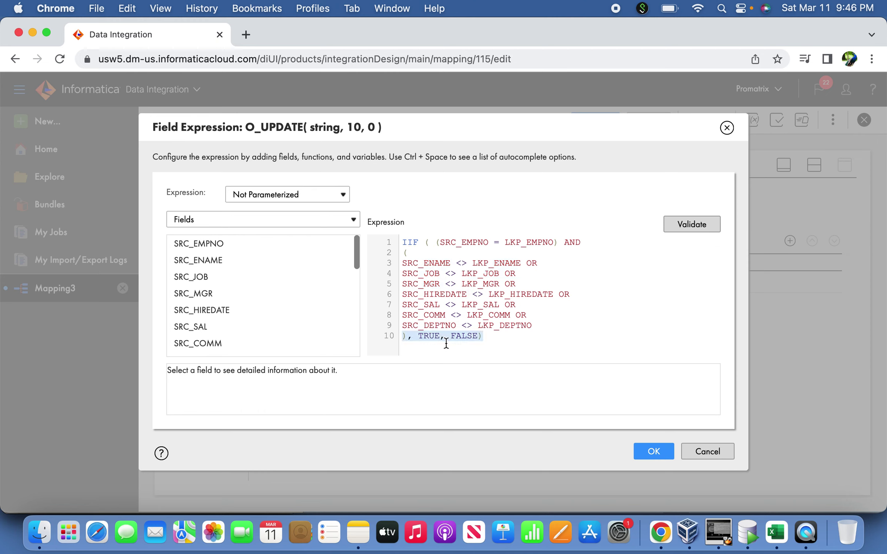
{"action": "left_click", "coordinate": [653, 451]}
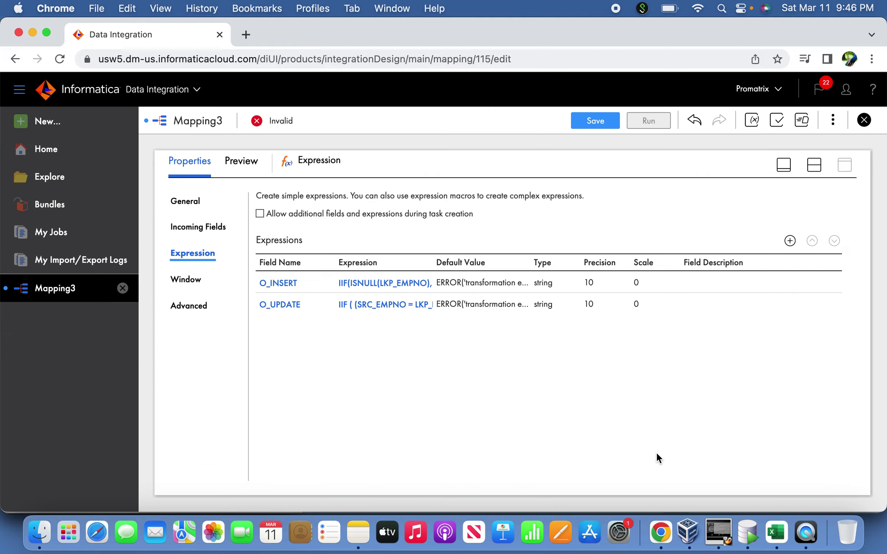
Copy the field name O_NEW_VERSION from line 34 of the script in Oracle SQL Developer and return to the mapping.
{"action": "key", "text": "super+Tab"}
{"action": "left_click", "coordinate": [457, 393]}
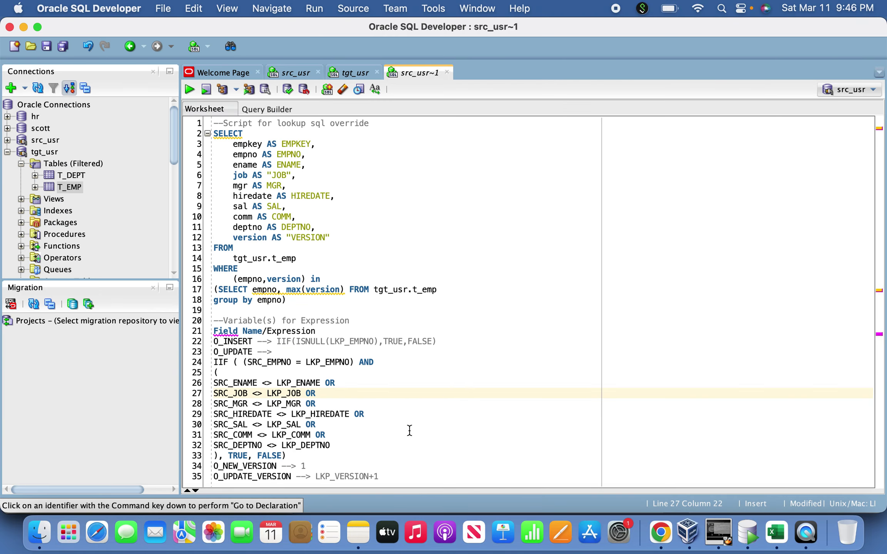
{"action": "double_click", "coordinate": [277, 467]}
{"action": "left_click", "coordinate": [265, 467]}
{"action": "left_click", "coordinate": [330, 472]}
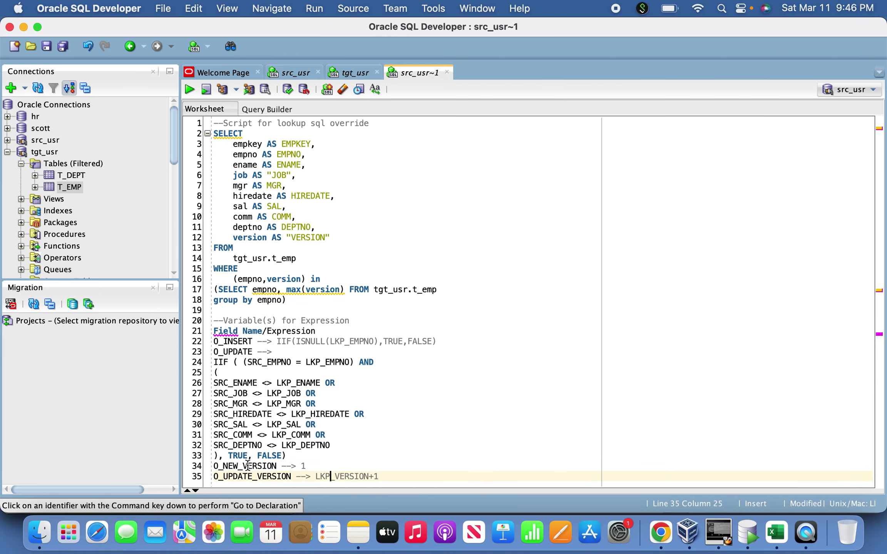
{"action": "double_click", "coordinate": [247, 466]}
{"action": "key", "text": "super+c"}
{"action": "key", "text": "super+Tab"}
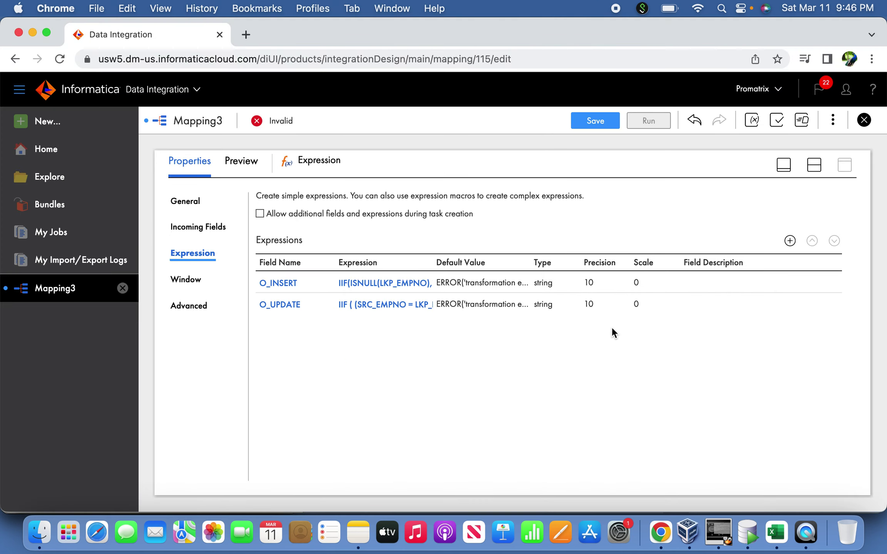
Add an integer output field named O_NEW_VERSION to the Expression.
{"action": "left_click", "coordinate": [790, 241]}
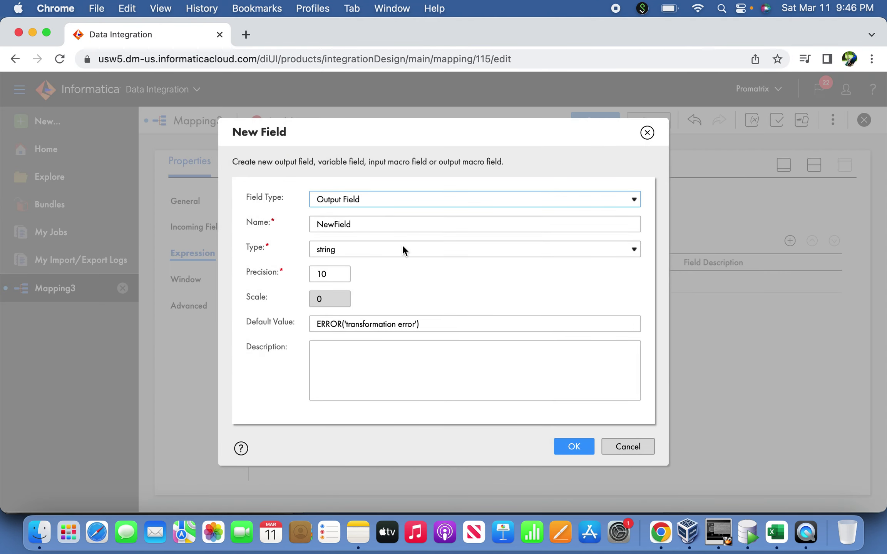
{"action": "double_click", "coordinate": [392, 227]}
{"action": "key", "text": "super+v"}
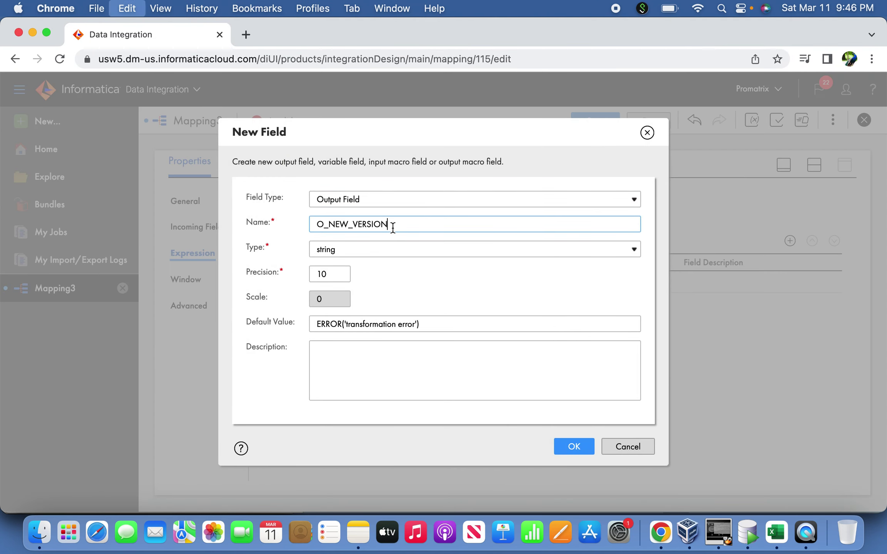
{"action": "left_click", "coordinate": [366, 255]}
{"action": "left_click", "coordinate": [366, 220]}
{"action": "left_click", "coordinate": [570, 446]}
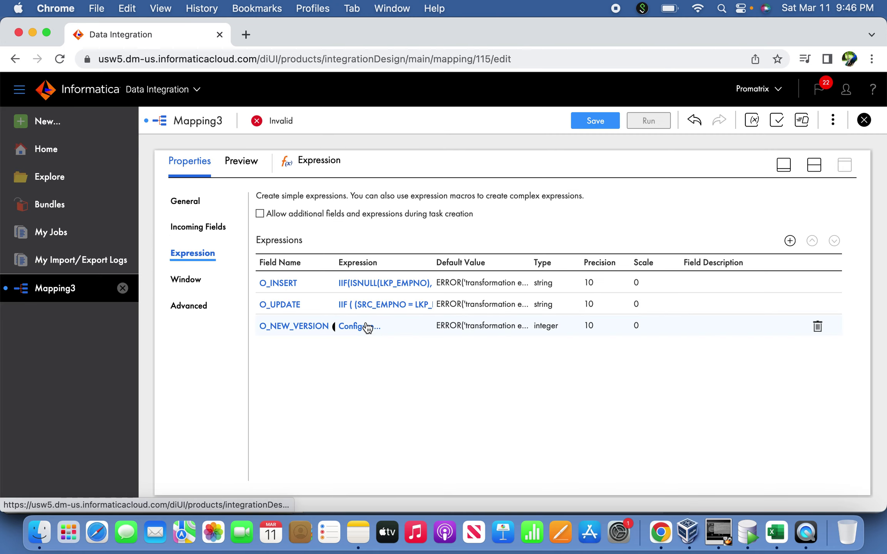
Set the O_NEW_VERSION field expression to 1, validate it and apply it.
{"action": "left_click", "coordinate": [368, 326]}
{"action": "left_click", "coordinate": [445, 299]}
{"action": "type", "text": "1"}
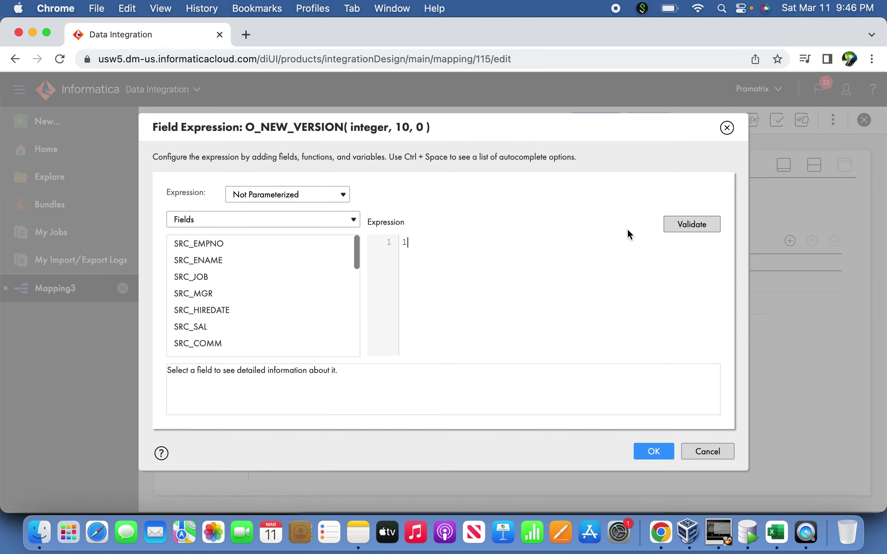
{"action": "left_click", "coordinate": [688, 225]}
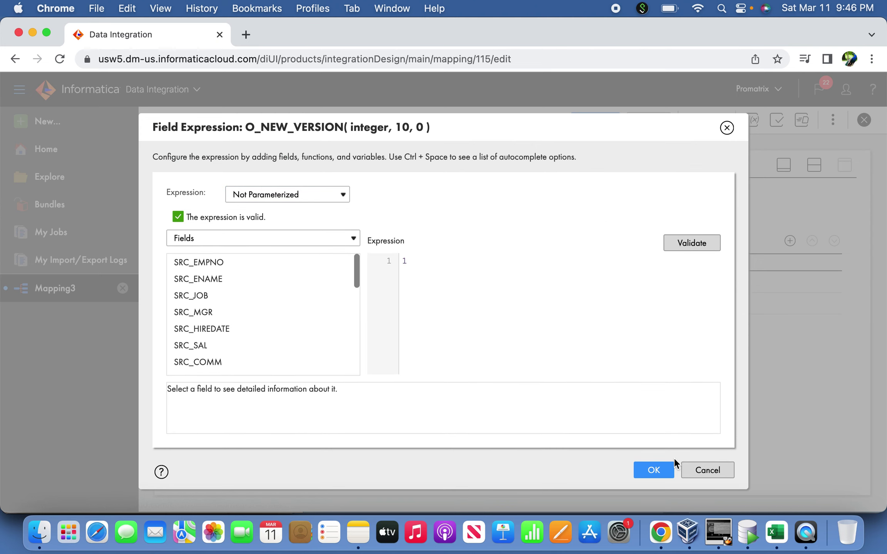
{"action": "left_click", "coordinate": [663, 472]}
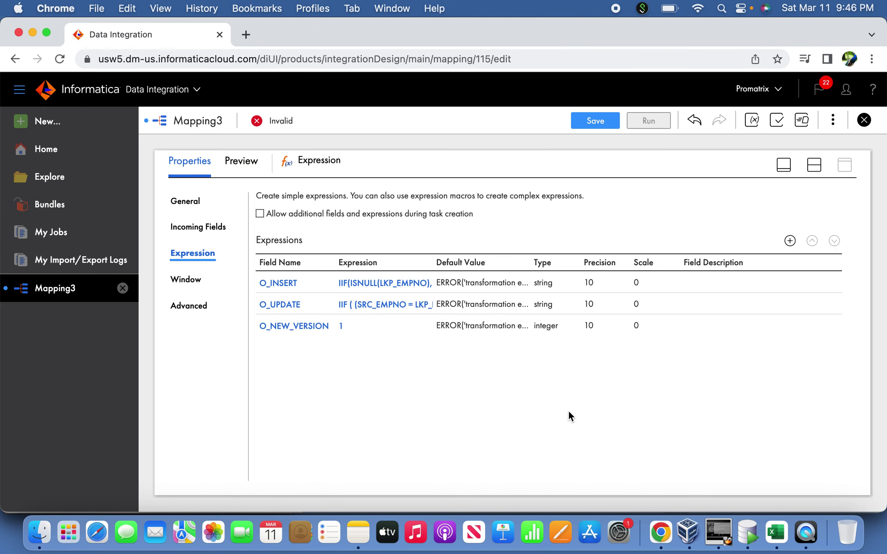
Add an integer output field named O_UPDATE_VERSION to the Expression, copying the name from line 35 of the Oracle SQL Developer script.
{"action": "key", "text": "super+Tab"}
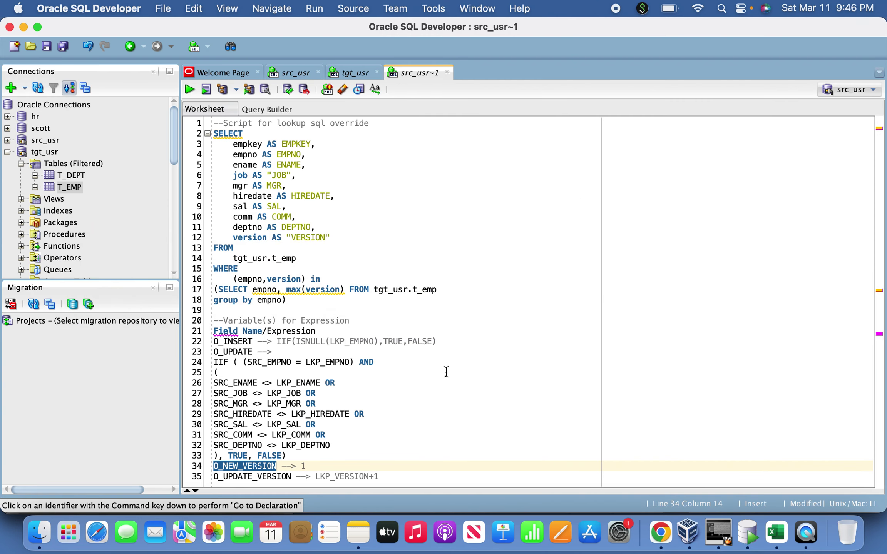
{"action": "double_click", "coordinate": [264, 477]}
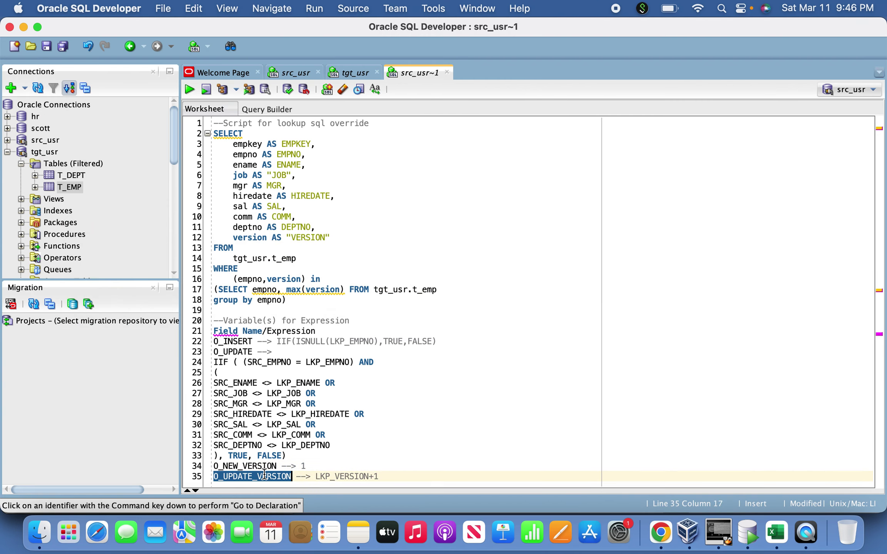
{"action": "key", "text": "super+Tab"}
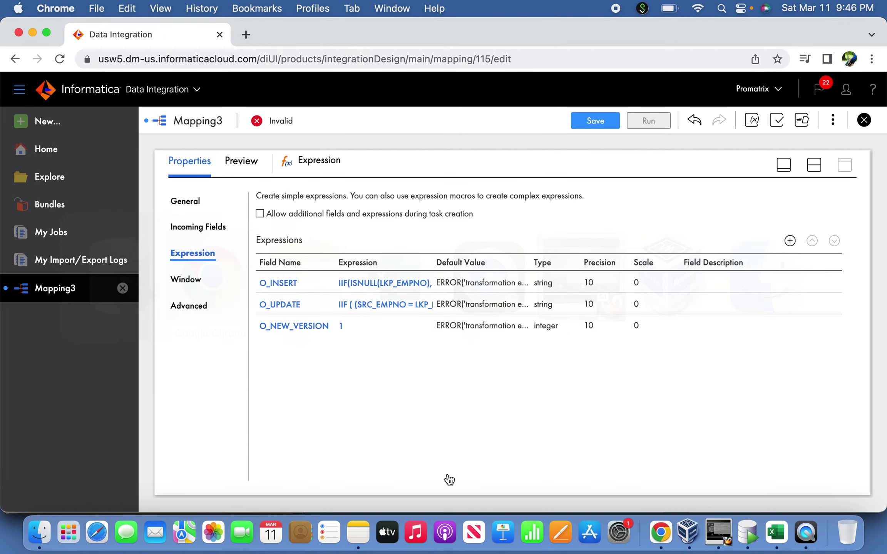
{"action": "left_click", "coordinate": [790, 241]}
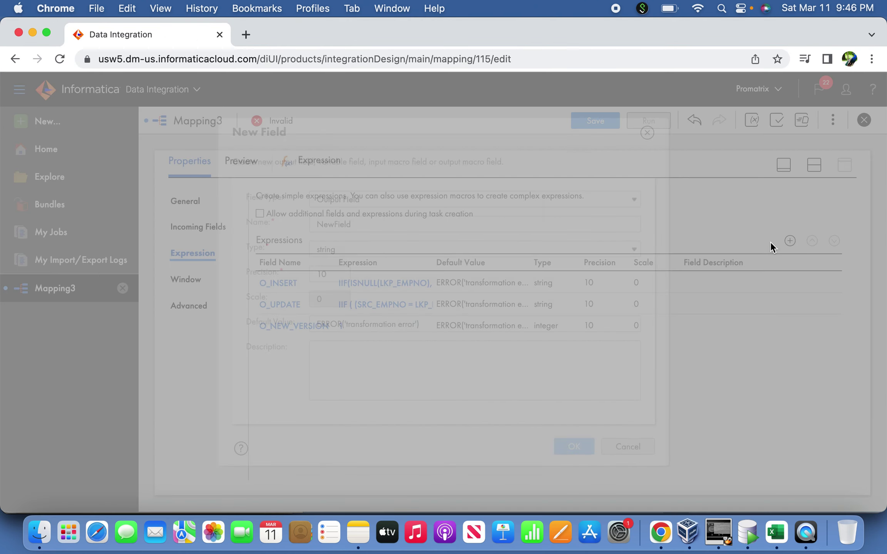
{"action": "left_click", "coordinate": [371, 225]}
{"action": "double_click", "coordinate": [372, 225]}
{"action": "type", "text": "O_UPDATE_VERSION"}
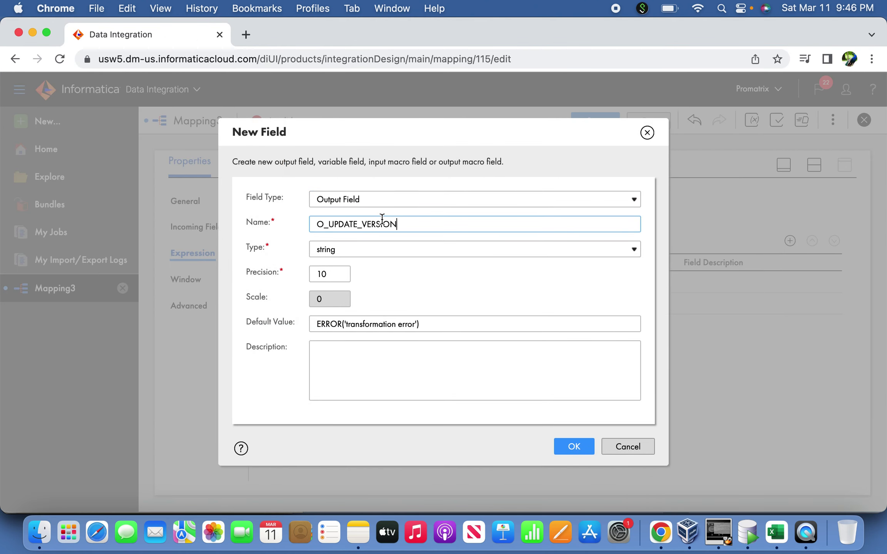
{"action": "left_click", "coordinate": [374, 250]}
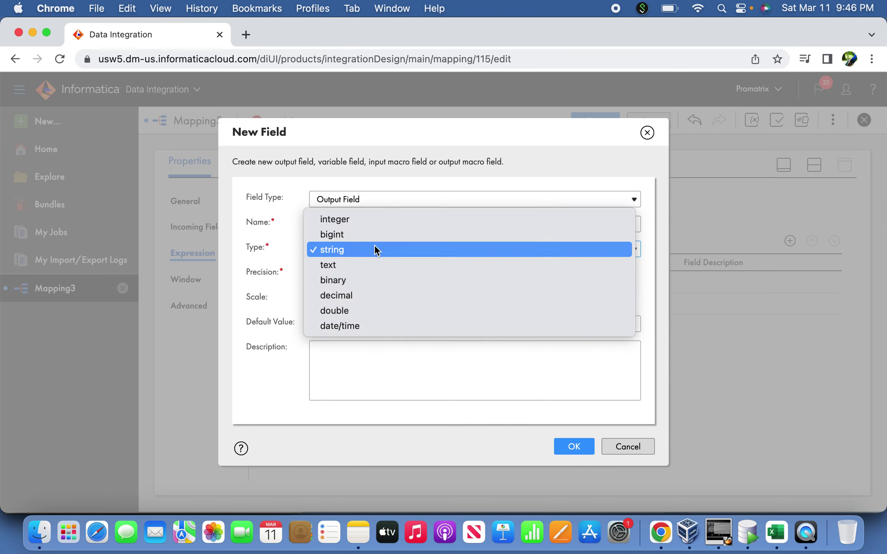
{"action": "left_click", "coordinate": [383, 223]}
{"action": "left_click", "coordinate": [573, 446]}
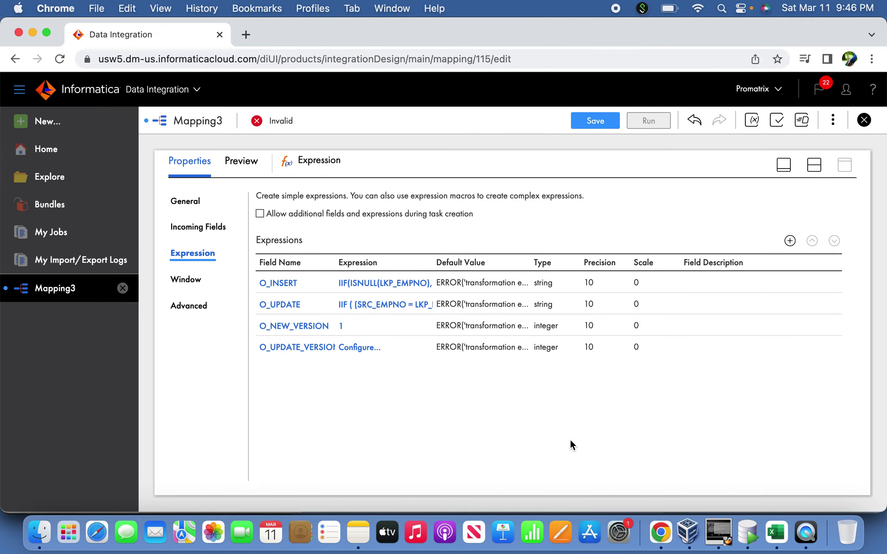
Copy LKP_VERSION+1 from the Oracle SQL Developer script into the O_UPDATE_VERSION field expression, validate it and apply it.
{"action": "left_click", "coordinate": [360, 348]}
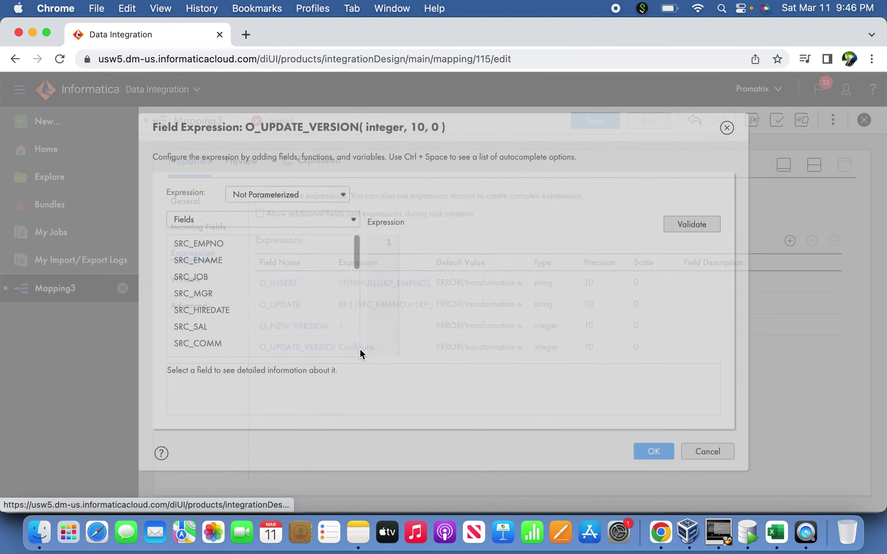
{"action": "key", "text": "super+Tab"}
{"action": "left_click_drag", "start_coordinate": [398, 476], "coordinate": [316, 476]}
{"action": "key", "text": "super+c"}
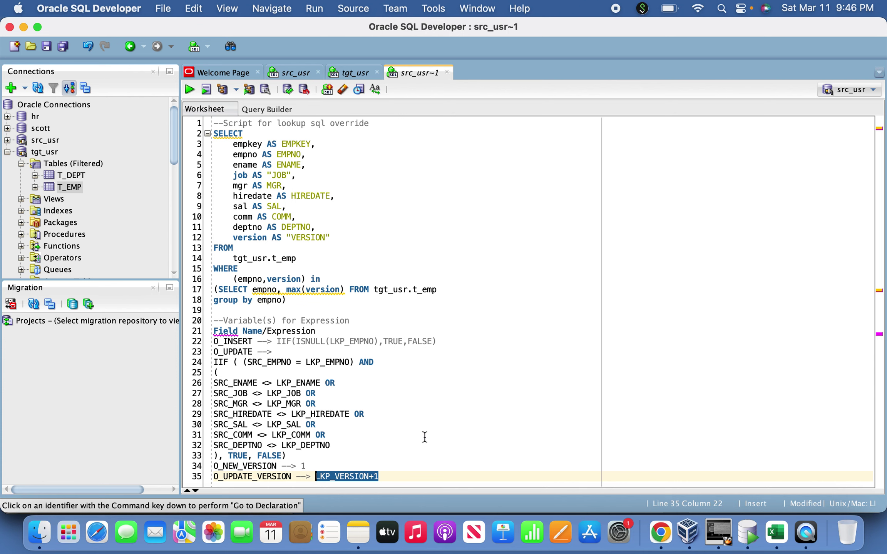
{"action": "key", "text": "super+Tab"}
{"action": "key", "text": "super+v"}
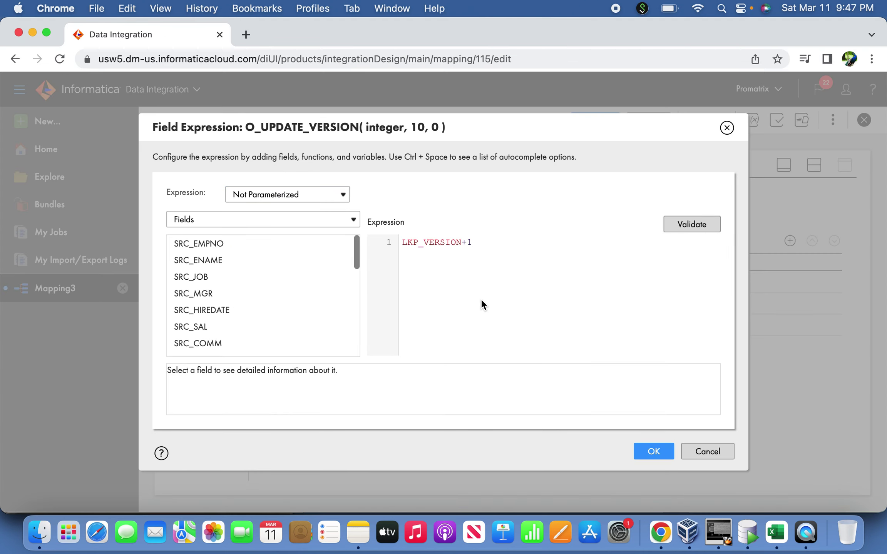
{"action": "double_click", "coordinate": [430, 247]}
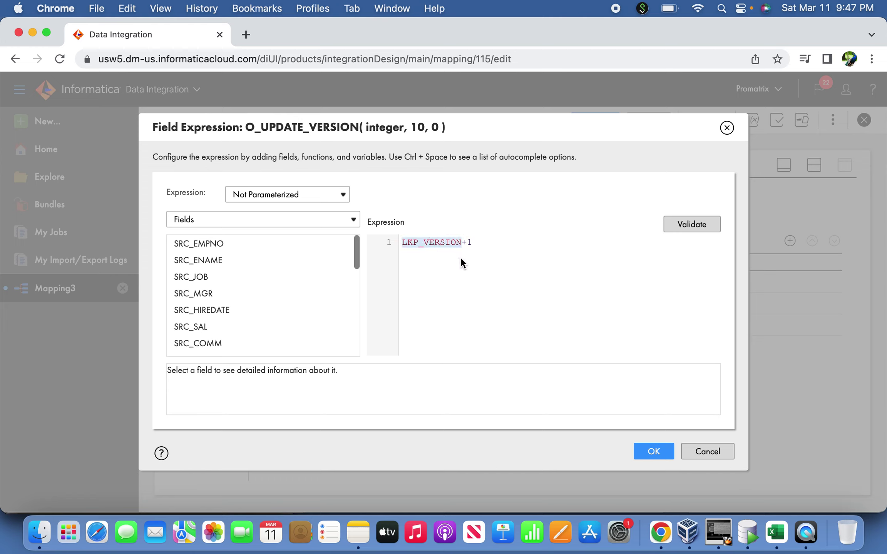
{"action": "left_click", "coordinate": [461, 258]}
{"action": "double_click", "coordinate": [429, 246]}
{"action": "left_click", "coordinate": [695, 225]}
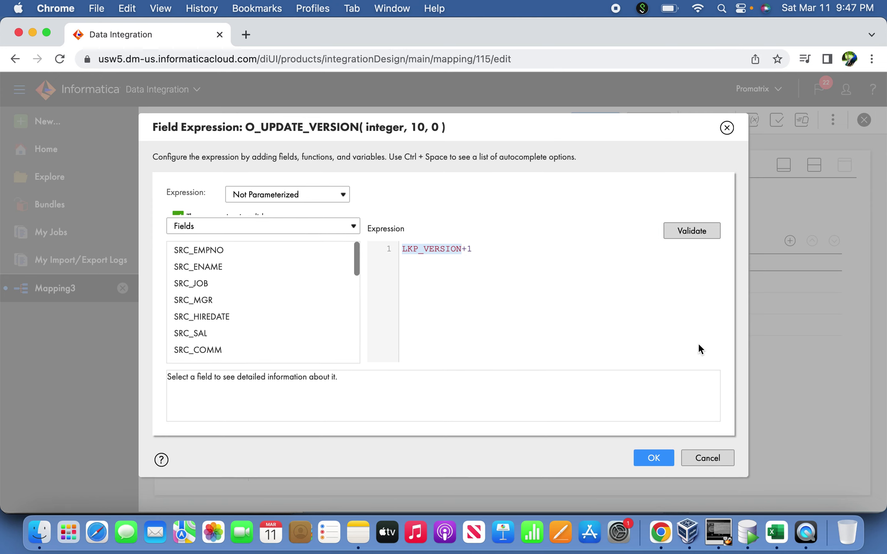
{"action": "left_click", "coordinate": [654, 470]}
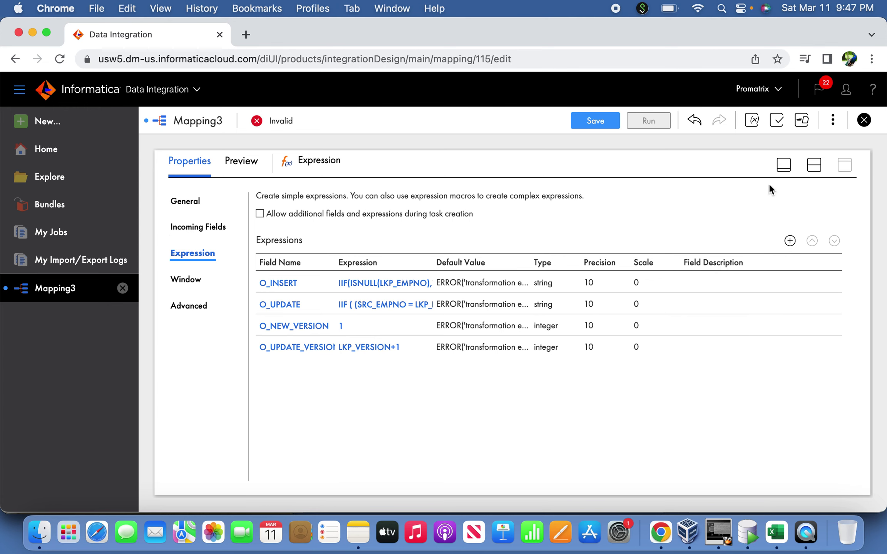
Add a Router between the Expression and the Target on the mapping canvas, and link the Expression's output to it.
{"action": "left_click", "coordinate": [782, 164]}
{"action": "left_click_drag", "start_coordinate": [633, 275], "coordinate": [708, 276]}
{"action": "left_click_drag", "start_coordinate": [229, 239], "coordinate": [556, 244]}
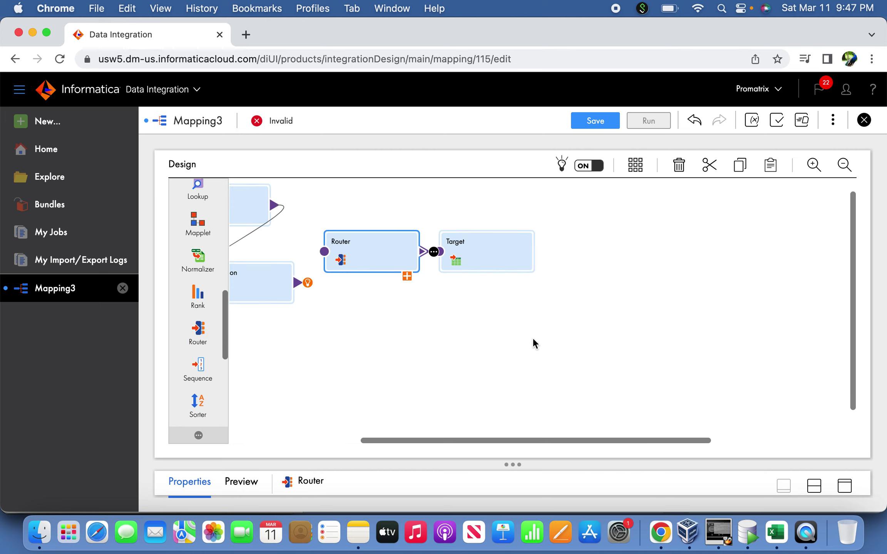
{"action": "left_click_drag", "start_coordinate": [484, 433], "coordinate": [417, 435]}
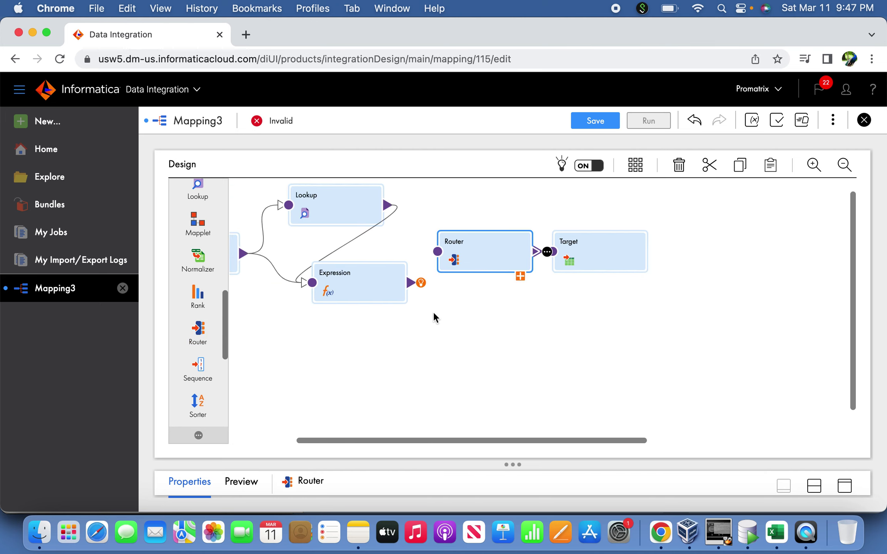
{"action": "left_click_drag", "start_coordinate": [586, 249], "coordinate": [629, 262]}
{"action": "left_click_drag", "start_coordinate": [409, 285], "coordinate": [440, 251]}
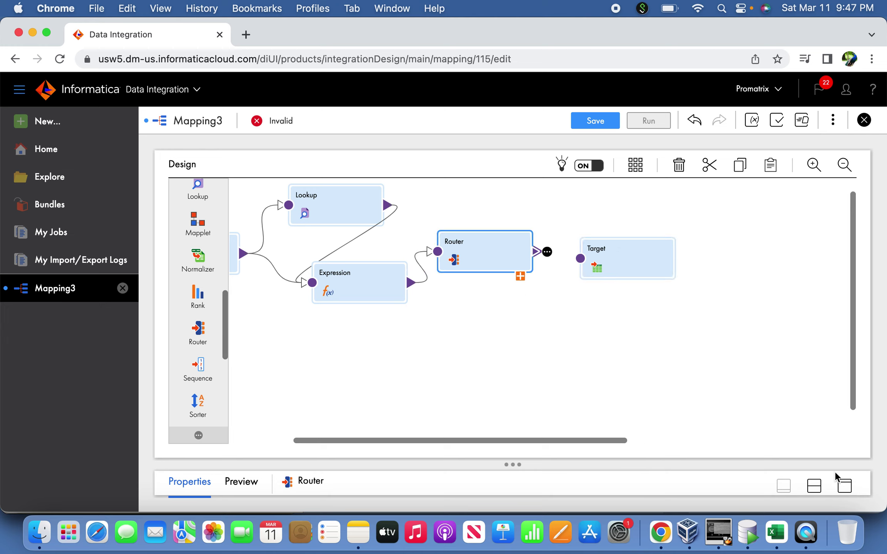
Add an output group named INSERT to the Router.
{"action": "left_click", "coordinate": [843, 484]}
{"action": "left_click", "coordinate": [218, 257]}
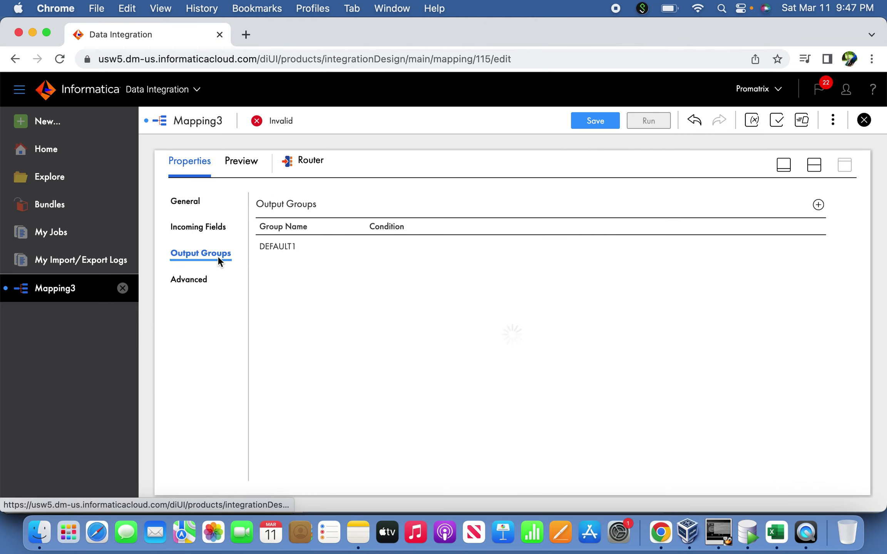
{"action": "left_click", "coordinate": [813, 204]}
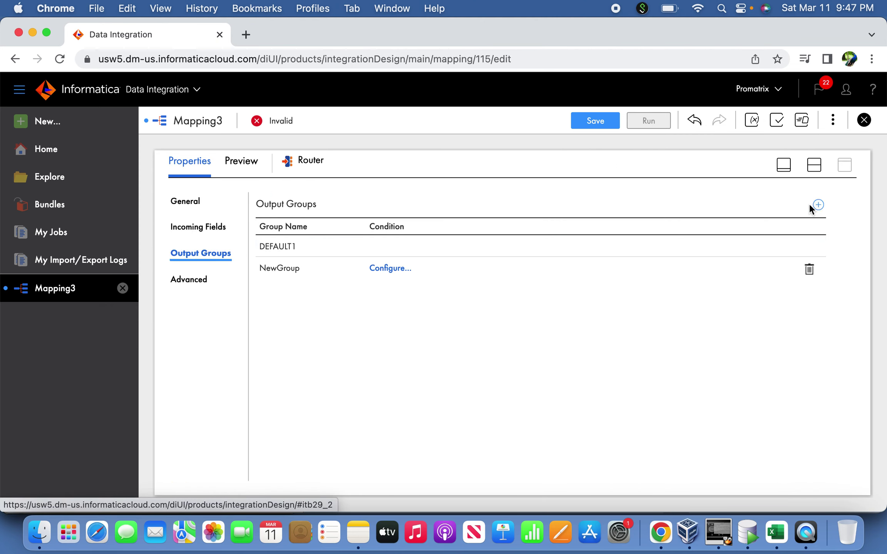
{"action": "left_click", "coordinate": [311, 268]}
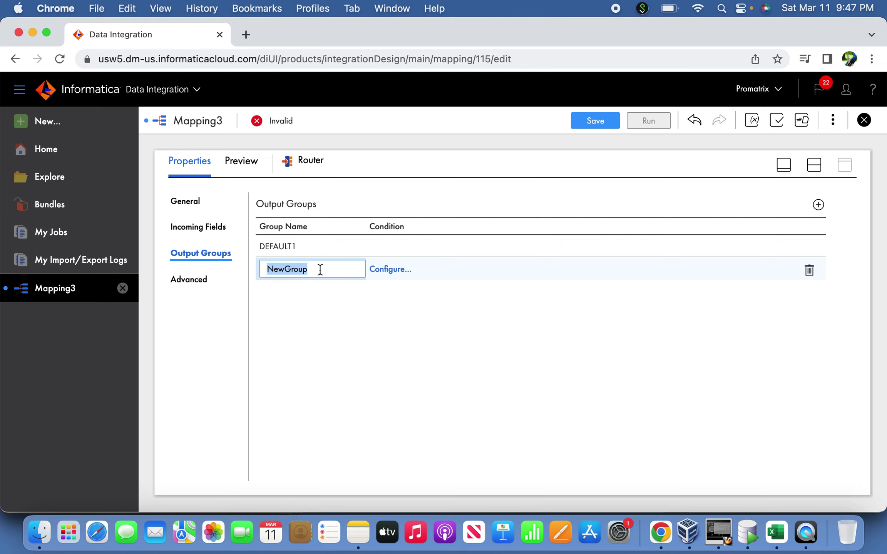
{"action": "type", "text": "INSERT"}
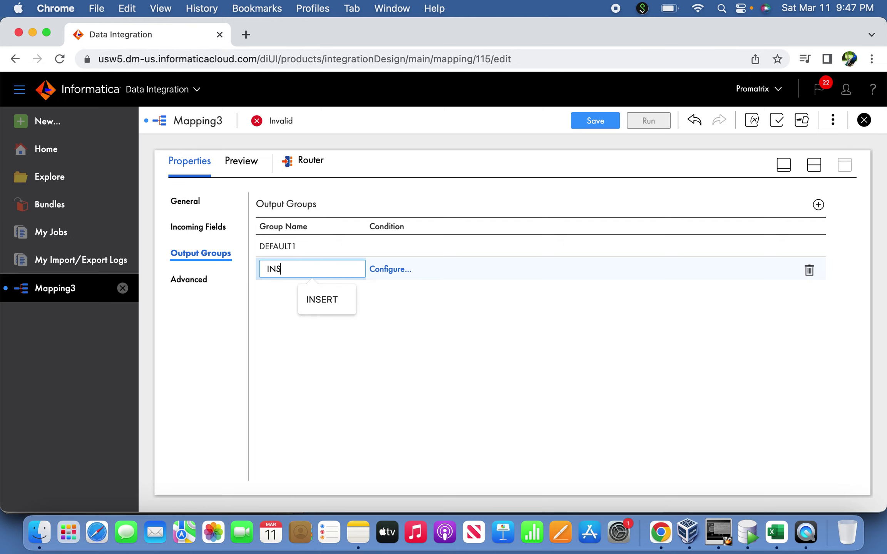
Give the INSERT group an advanced filter condition of O_INSERT, validate it and apply it.
{"action": "left_click", "coordinate": [405, 267]}
{"action": "left_click", "coordinate": [381, 290]}
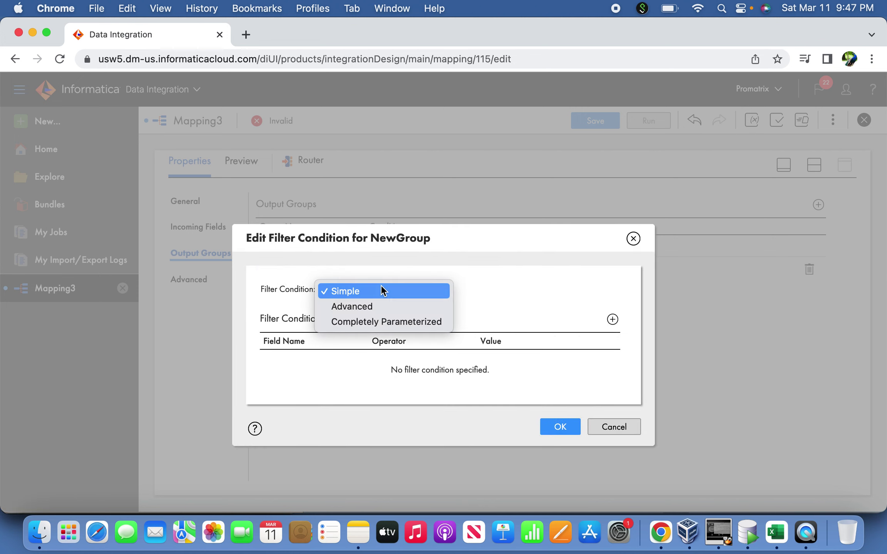
{"action": "left_click", "coordinate": [375, 306]}
{"action": "left_click", "coordinate": [553, 295]}
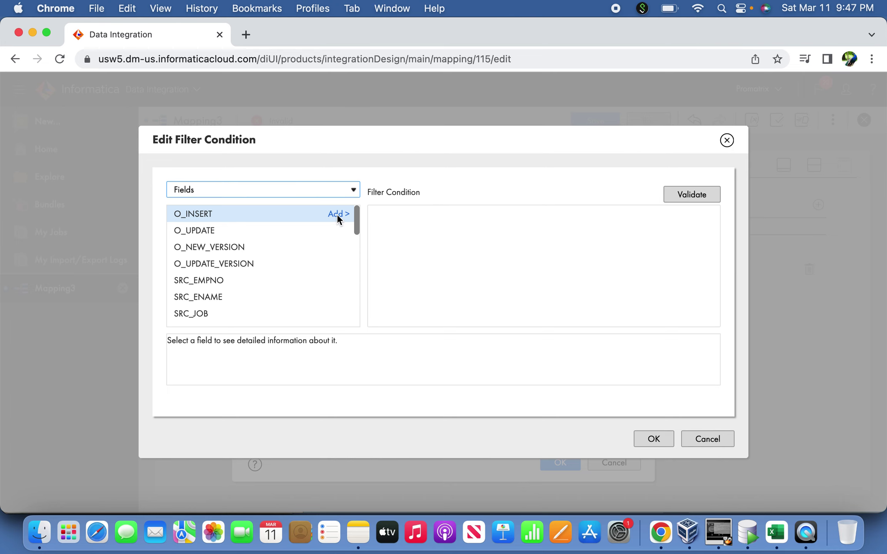
{"action": "left_click", "coordinate": [337, 214]}
{"action": "left_click", "coordinate": [682, 198]}
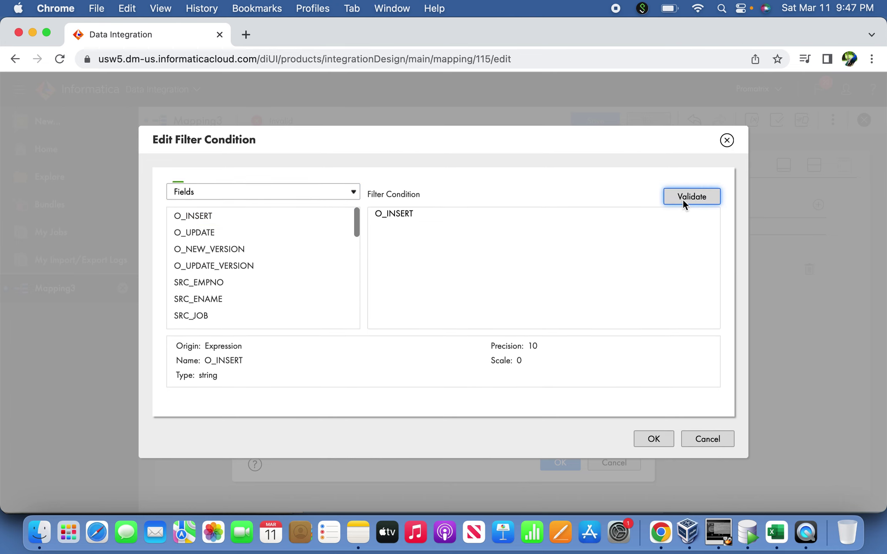
{"action": "left_click", "coordinate": [656, 439]}
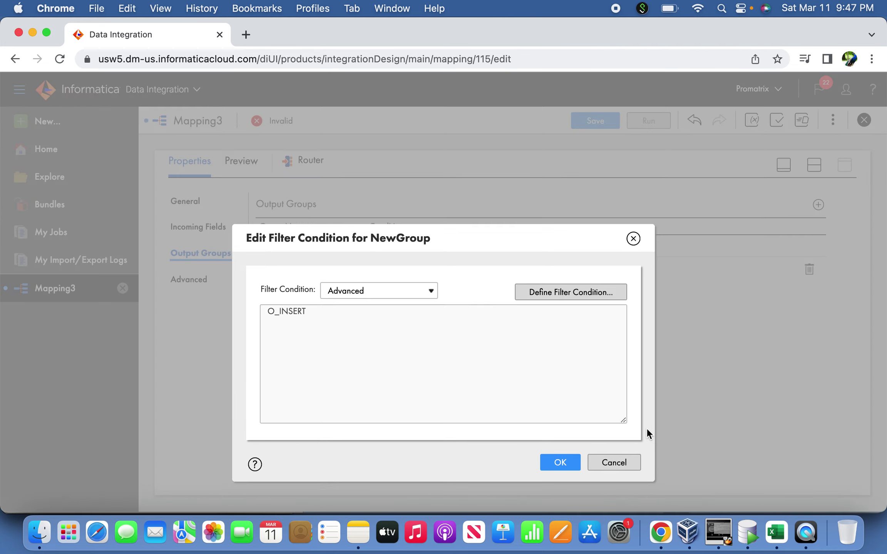
{"action": "left_click", "coordinate": [573, 464]}
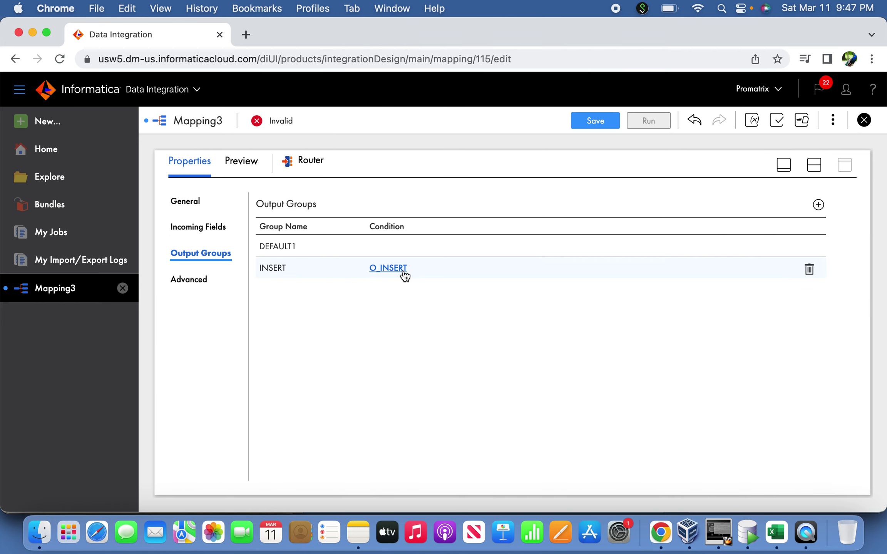
Add a second Router output group named UPDATE.
{"action": "left_click", "coordinate": [818, 205]}
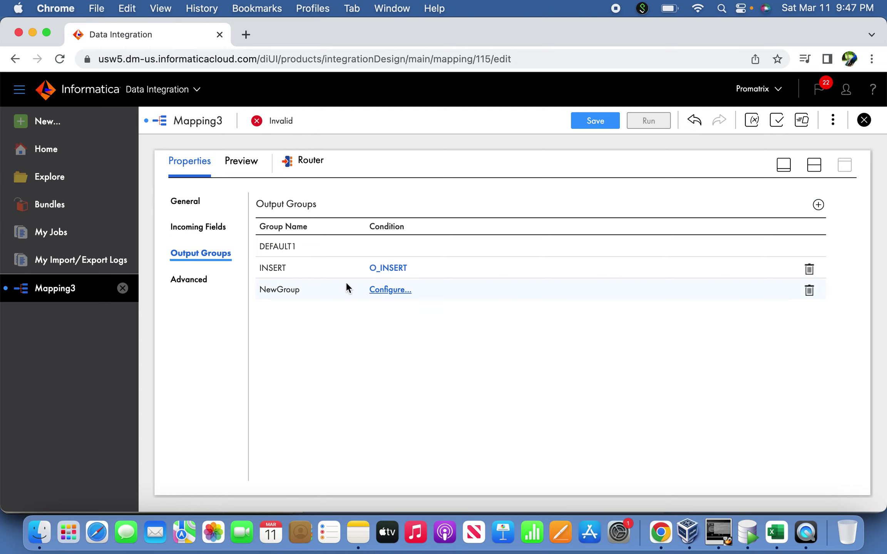
{"action": "left_click", "coordinate": [301, 290]}
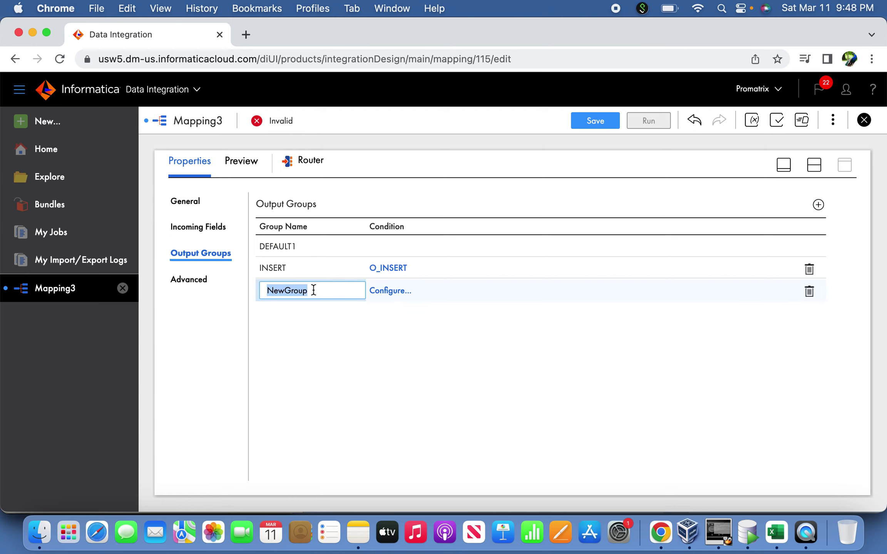
{"action": "type", "text": "UPDATE"}
Give the UPDATE group an advanced filter condition of O_UPDATE, validate it and apply it.
{"action": "left_click", "coordinate": [387, 292]}
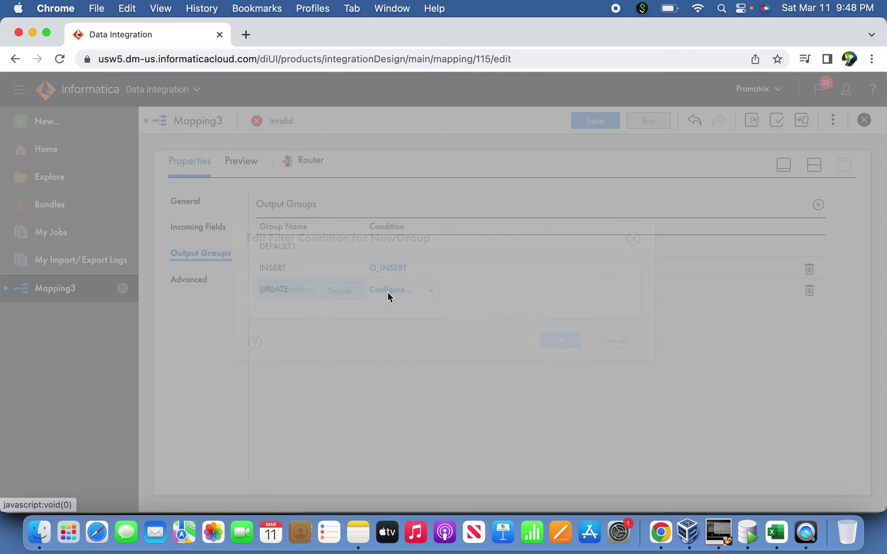
{"action": "left_click", "coordinate": [414, 293]}
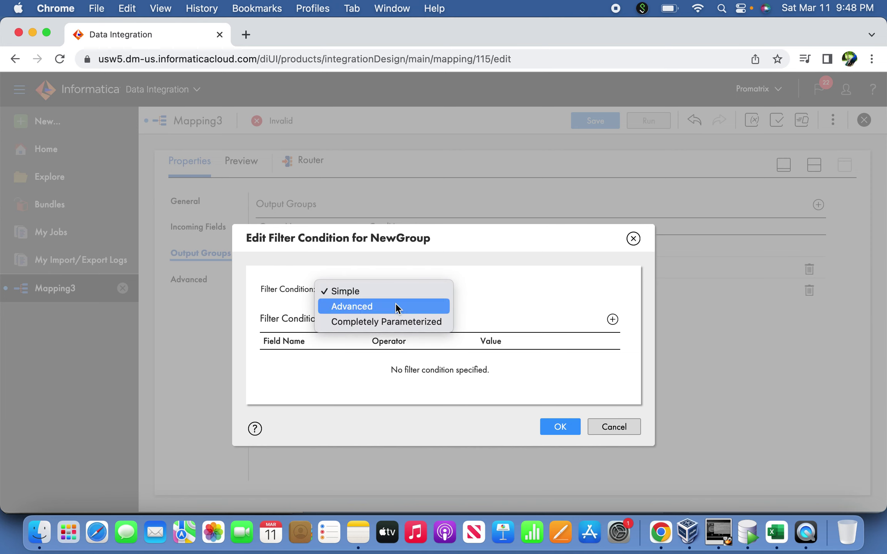
{"action": "left_click", "coordinate": [396, 307]}
{"action": "left_click", "coordinate": [570, 296]}
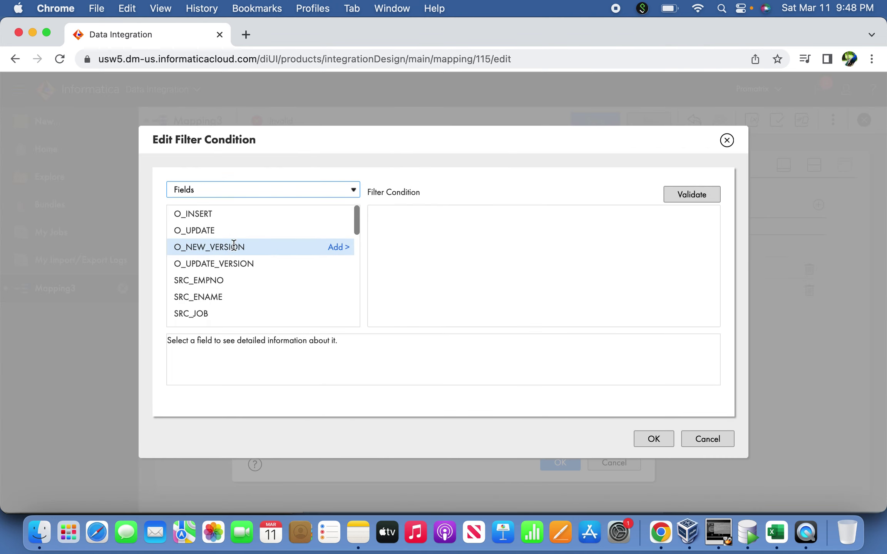
{"action": "left_click", "coordinate": [336, 230]}
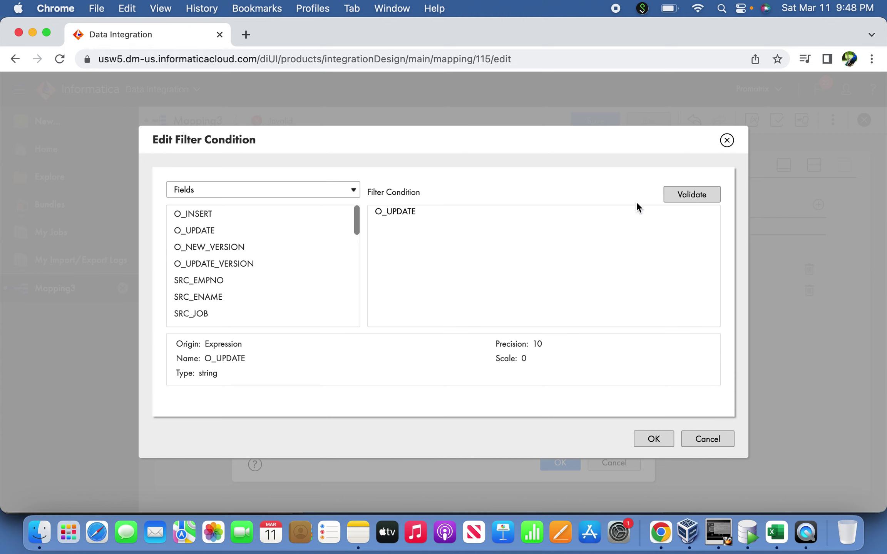
{"action": "left_click", "coordinate": [684, 194]}
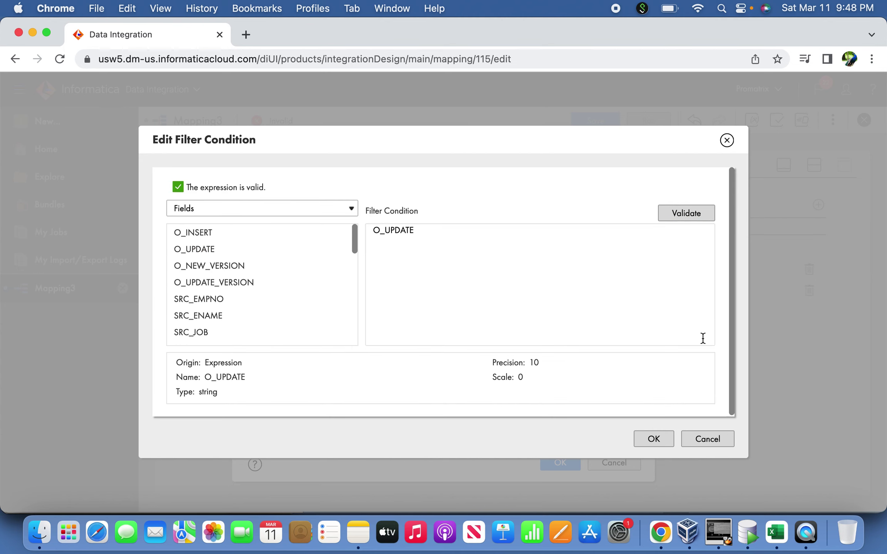
{"action": "left_click", "coordinate": [660, 439]}
{"action": "left_click", "coordinate": [560, 462]}
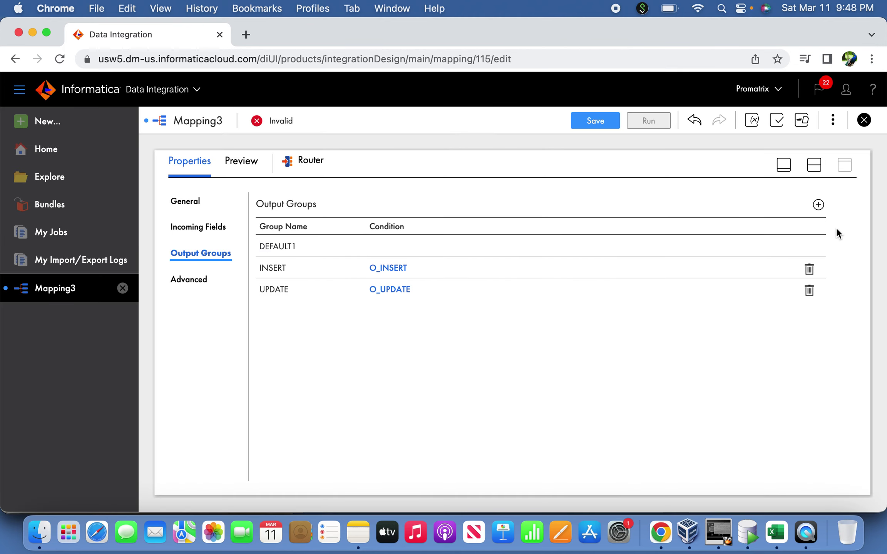
Move the Target farther from the Router on the mapping canvas and add a second Target below it.
{"action": "left_click", "coordinate": [784, 165]}
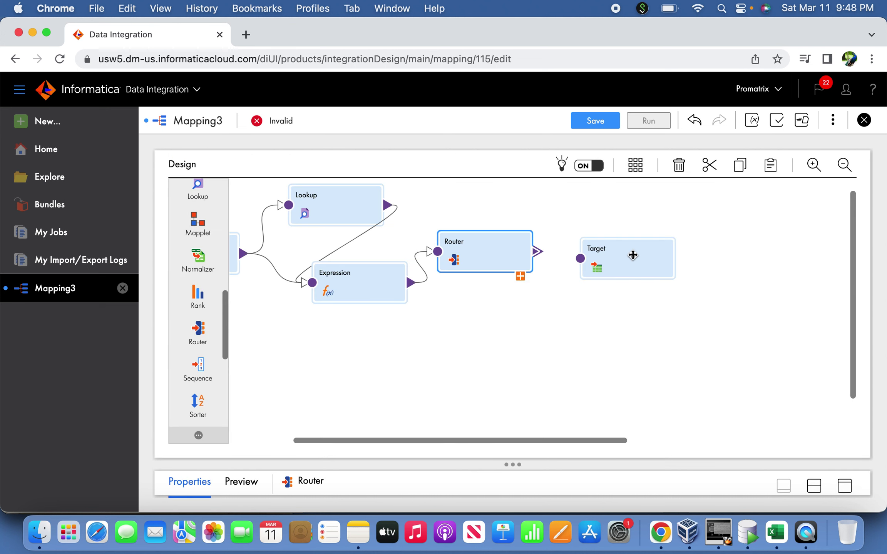
{"action": "left_click_drag", "start_coordinate": [633, 255], "coordinate": [733, 263]}
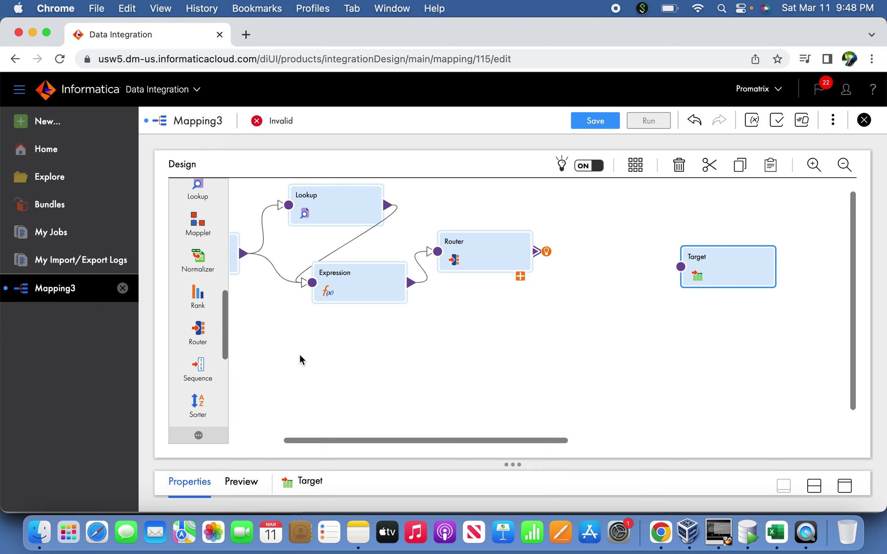
{"action": "left_click_drag", "start_coordinate": [225, 345], "coordinate": [225, 343]}
{"action": "left_click_drag", "start_coordinate": [706, 275], "coordinate": [707, 275]}
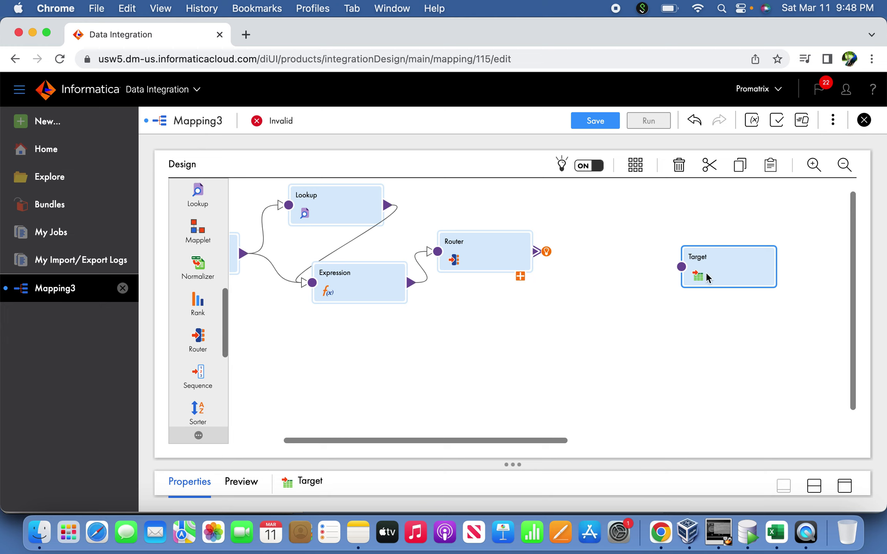
{"action": "left_click", "coordinate": [705, 272]}
{"action": "left_click_drag", "start_coordinate": [519, 440], "coordinate": [410, 432]}
{"action": "left_click_drag", "start_coordinate": [357, 276], "coordinate": [748, 358]}
{"action": "left_click_drag", "start_coordinate": [505, 443], "coordinate": [594, 446]}
{"action": "left_click_drag", "start_coordinate": [619, 283], "coordinate": [608, 248]}
{"action": "left_click_drag", "start_coordinate": [506, 333], "coordinate": [633, 316]}
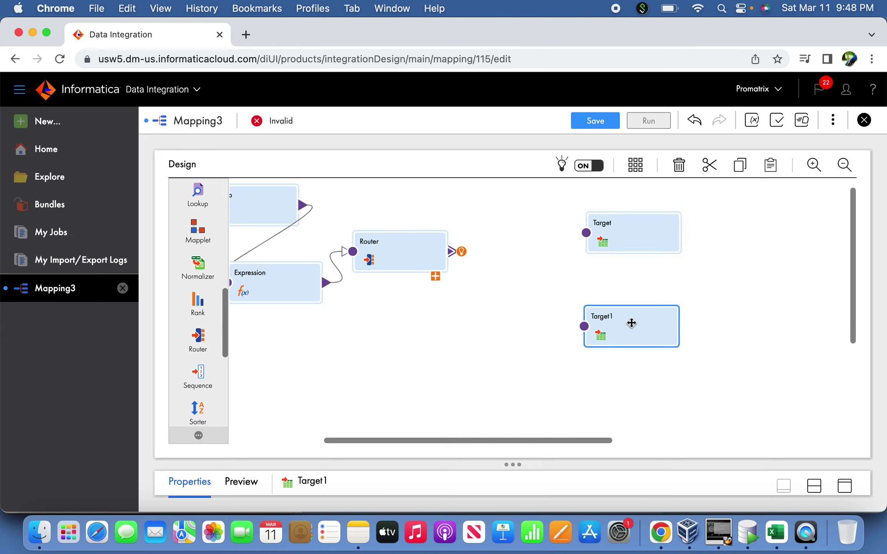
Expand the Router's output groups and link INSERT to Target and UPDATE to Target1.
{"action": "left_click", "coordinate": [446, 269]}
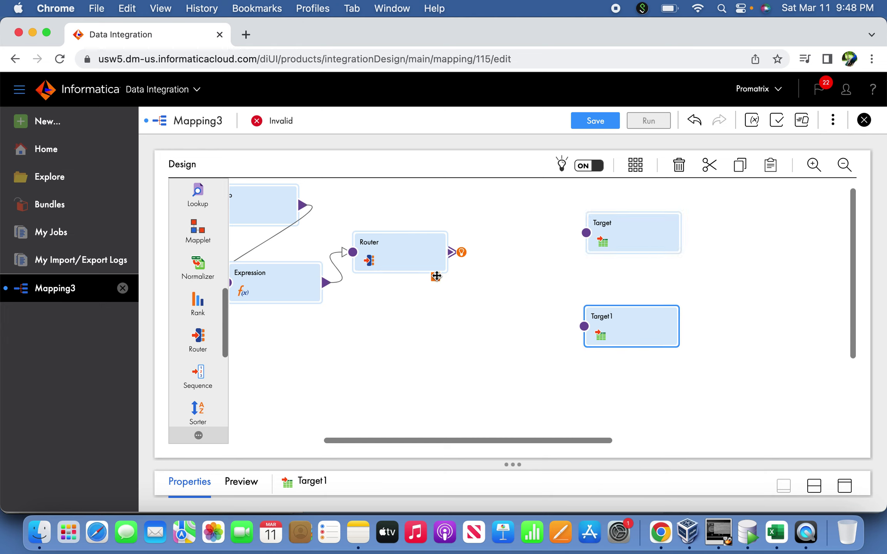
{"action": "left_click_drag", "start_coordinate": [451, 300], "coordinate": [586, 233]}
{"action": "left_click_drag", "start_coordinate": [451, 319], "coordinate": [592, 330]}
{"action": "left_click", "coordinate": [535, 211]}
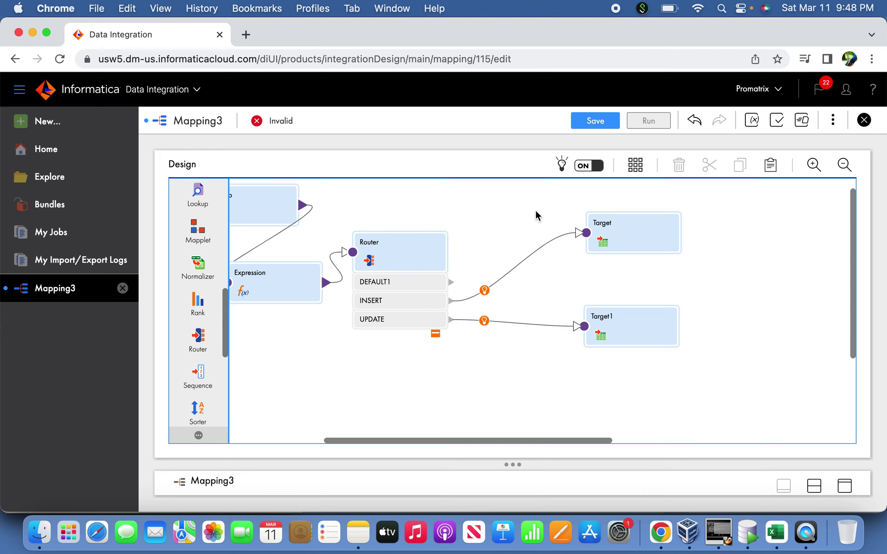
Add a Sequence transformation to the mapping canvas and place it above the Router.
{"action": "left_click_drag", "start_coordinate": [851, 310], "coordinate": [851, 289]}
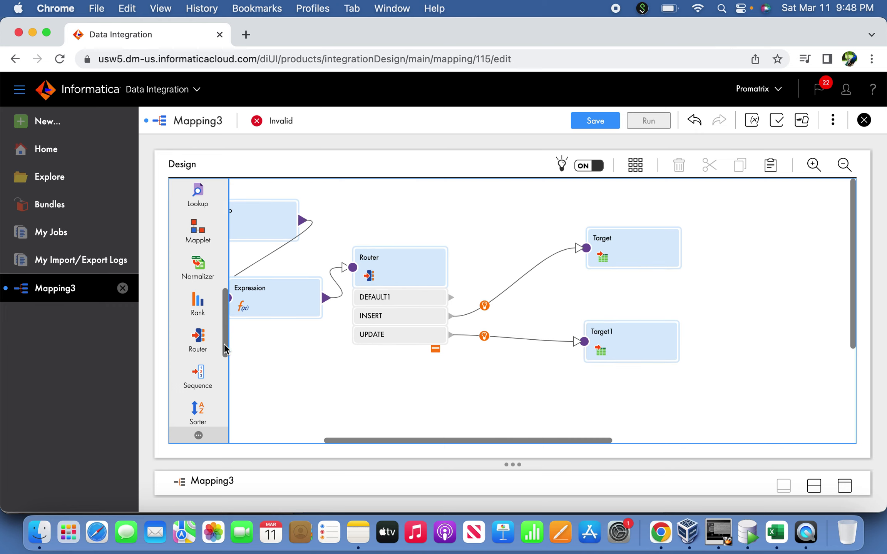
{"action": "scroll", "coordinate": [224, 344], "scroll_direction": "down", "scroll_amount": 1}
{"action": "left_click_drag", "start_coordinate": [214, 358], "coordinate": [459, 211]}
{"action": "left_click_drag", "start_coordinate": [387, 237], "coordinate": [547, 217]}
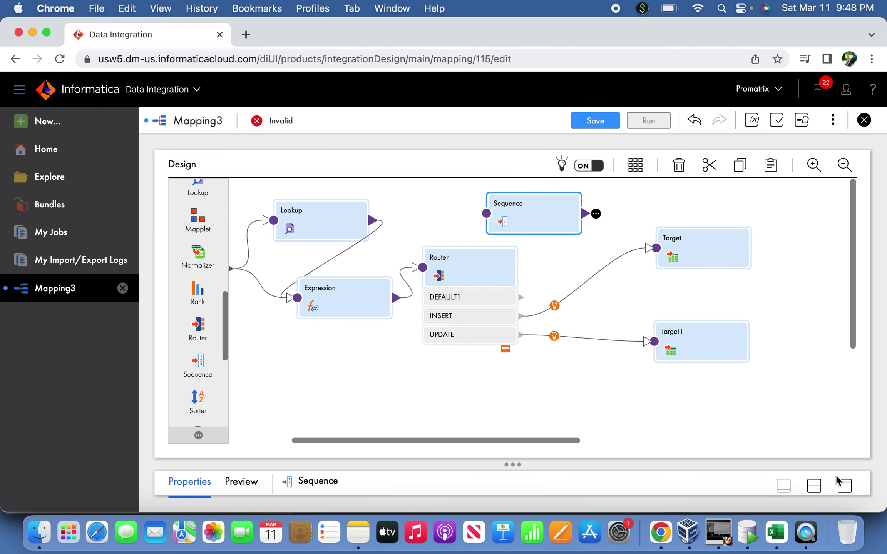
Review the Sequence's generated fields and other properties, and disable its incoming fields in the advanced settings.
{"action": "left_click", "coordinate": [844, 486]}
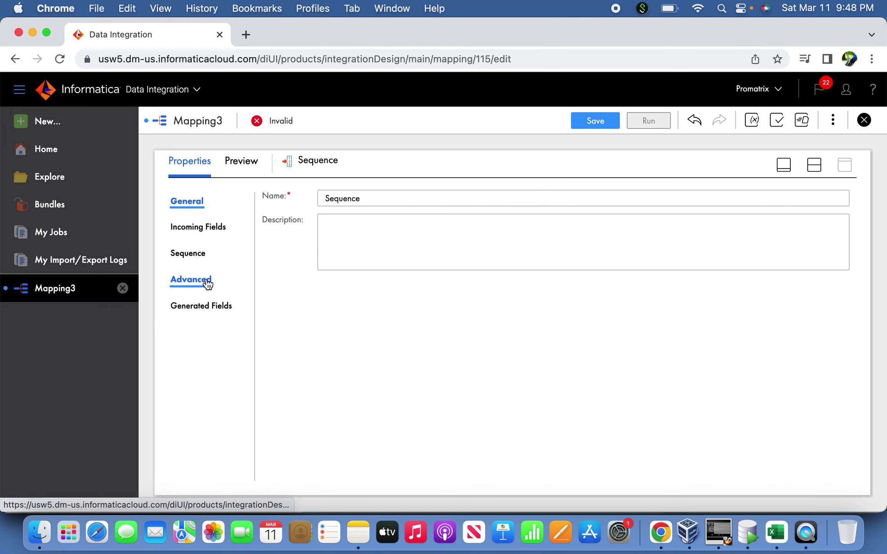
{"action": "left_click", "coordinate": [206, 308]}
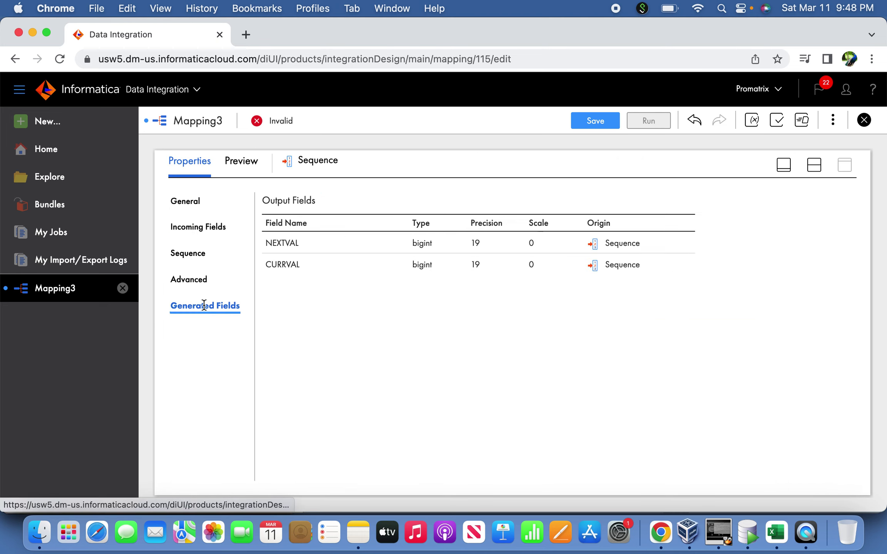
{"action": "left_click", "coordinate": [197, 204]}
{"action": "left_click", "coordinate": [198, 227]}
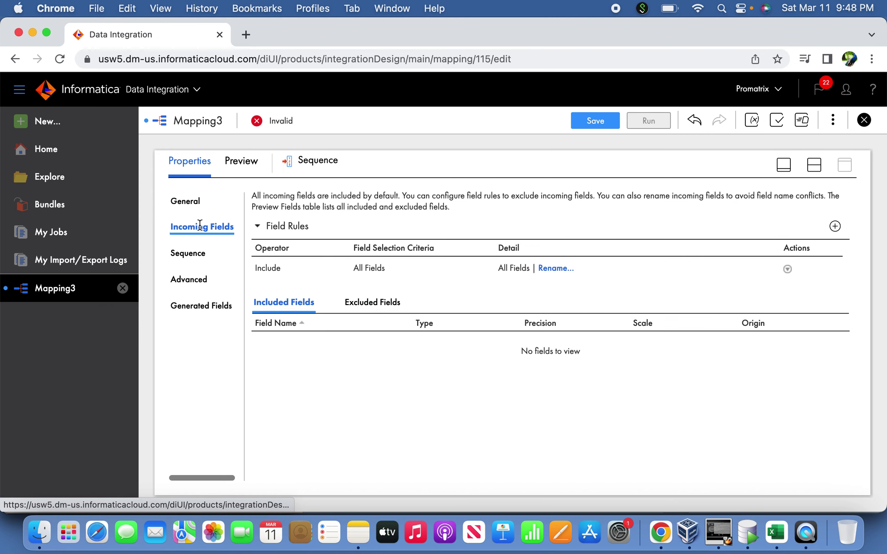
{"action": "left_click", "coordinate": [197, 253]}
{"action": "left_click", "coordinate": [199, 283]}
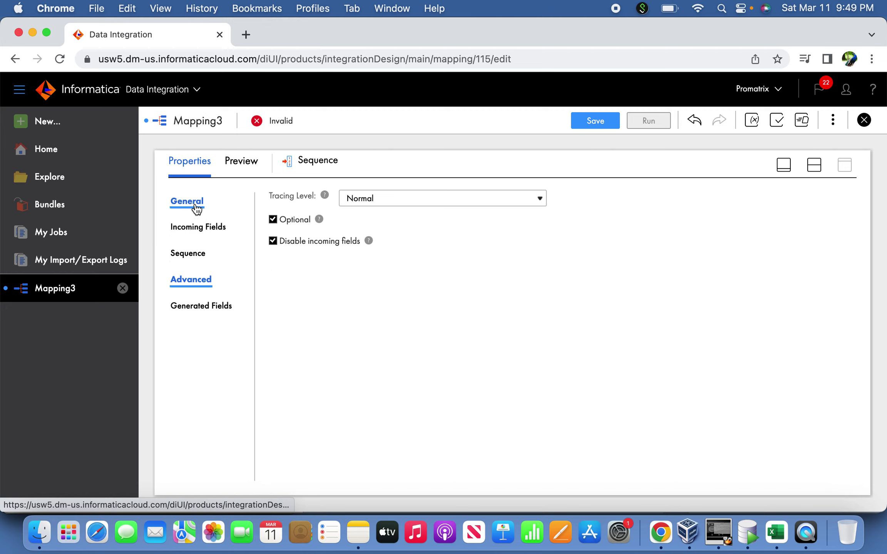
Link the Sequence's output to both Target and Target1 on the mapping canvas.
{"action": "left_click", "coordinate": [784, 165]}
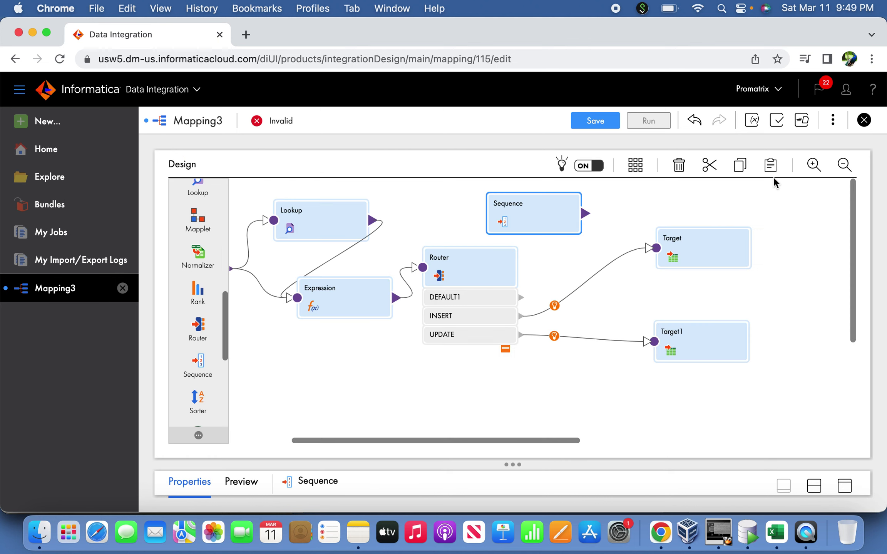
{"action": "left_click_drag", "start_coordinate": [586, 213], "coordinate": [656, 248]}
{"action": "left_click_drag", "start_coordinate": [586, 215], "coordinate": [654, 342]}
Set the first Target's connection to Oracle_Tgt and select the existing table T_EMP as its object.
{"action": "left_click", "coordinate": [705, 238]}
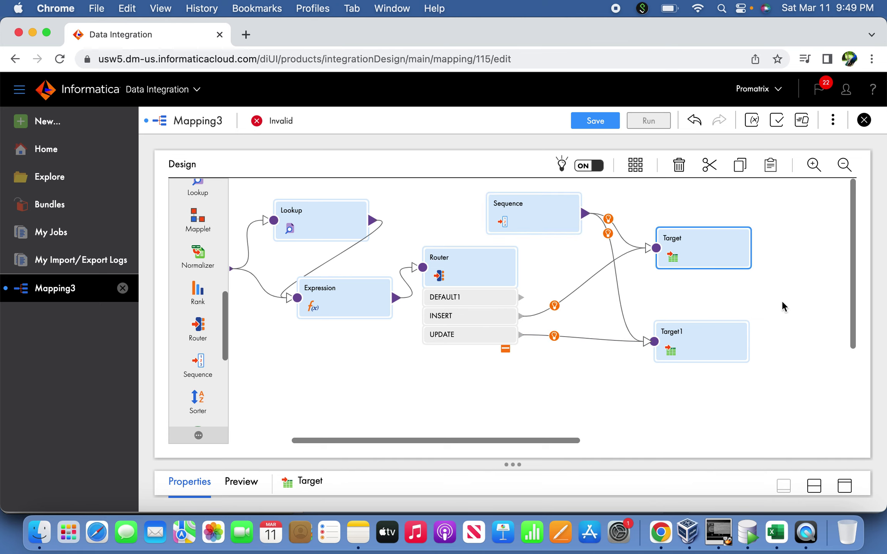
{"action": "left_click", "coordinate": [843, 482]}
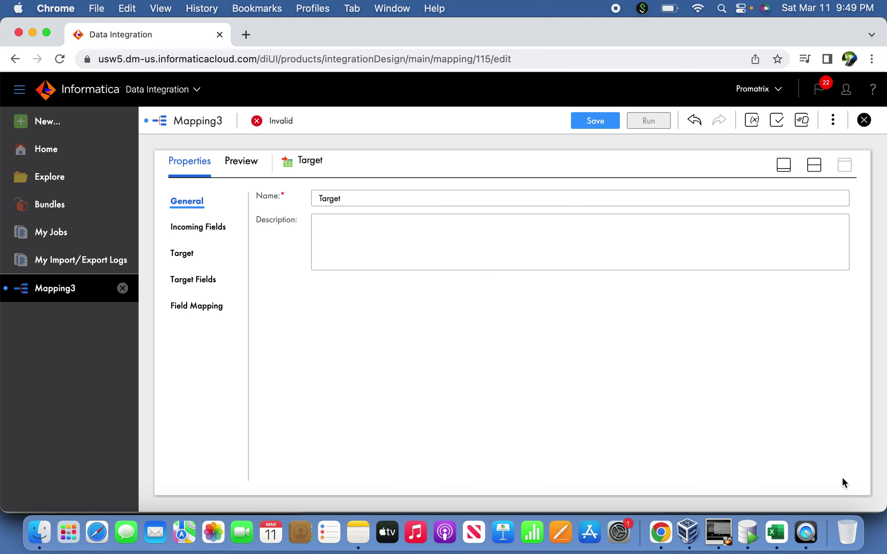
{"action": "left_click", "coordinate": [181, 254]}
{"action": "left_click", "coordinate": [451, 240]}
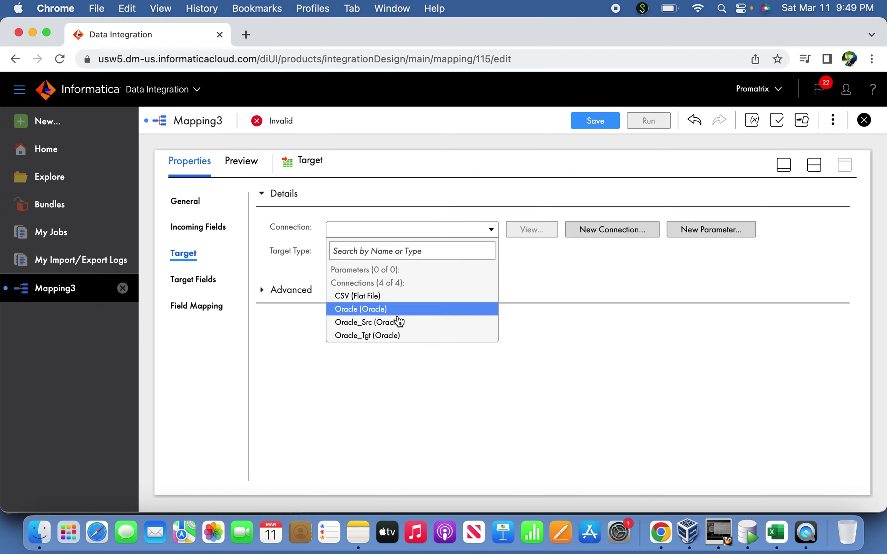
{"action": "left_click", "coordinate": [397, 332]}
{"action": "left_click", "coordinate": [526, 282]}
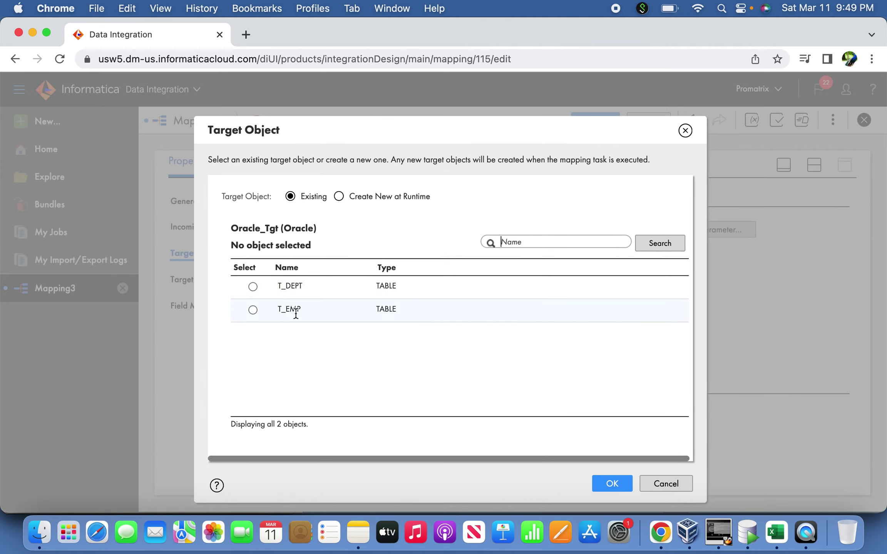
{"action": "left_click", "coordinate": [296, 314]}
{"action": "left_click", "coordinate": [620, 486]}
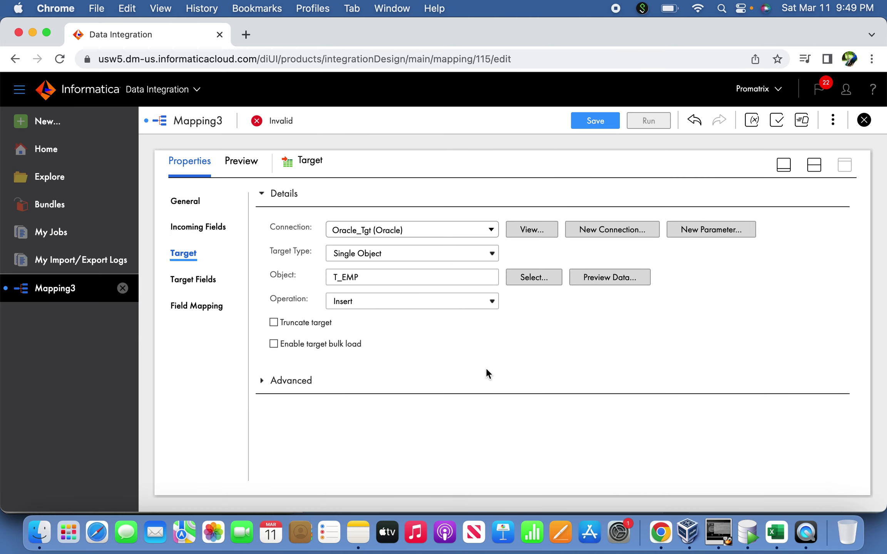
Review the first Target's fields and mapping, then replace its all-fields incoming rule with a single Include Named Fields rule.
{"action": "left_click", "coordinate": [210, 287]}
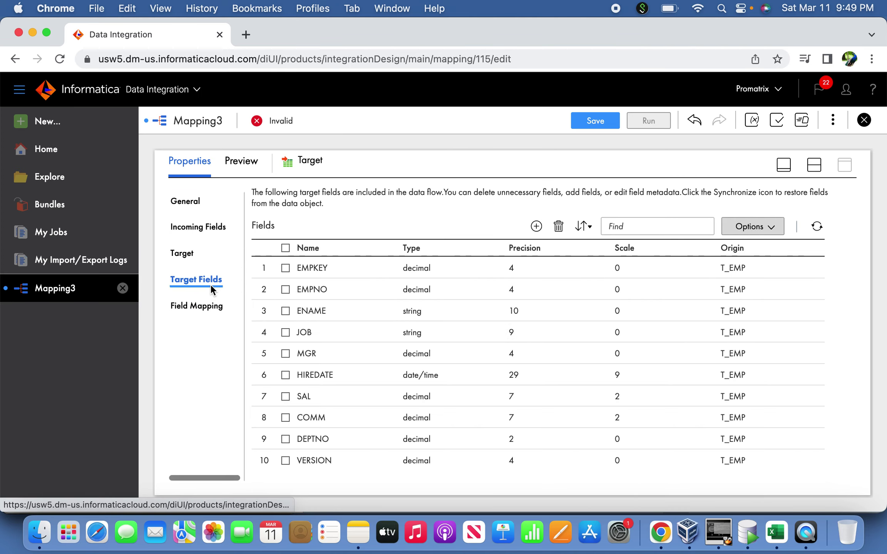
{"action": "left_click", "coordinate": [215, 314]}
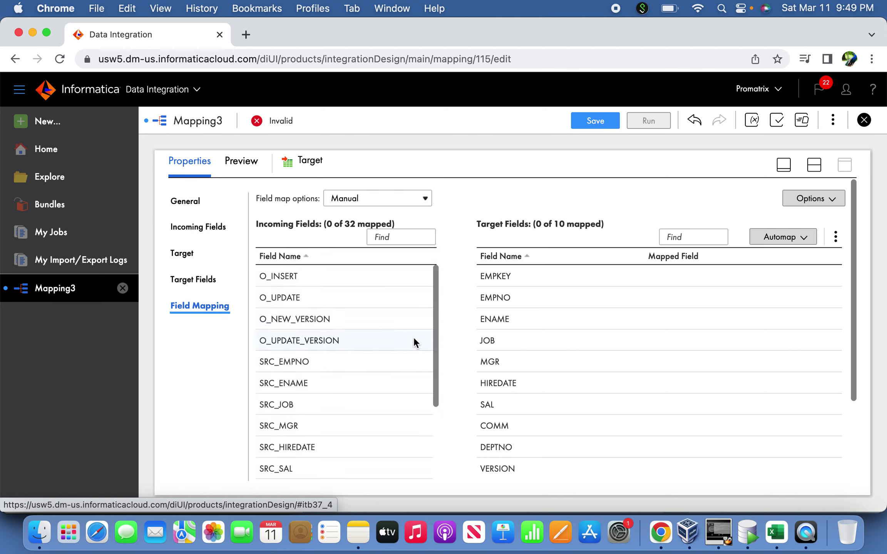
{"action": "left_click_drag", "start_coordinate": [434, 326], "coordinate": [413, 243]}
{"action": "left_click", "coordinate": [203, 228]}
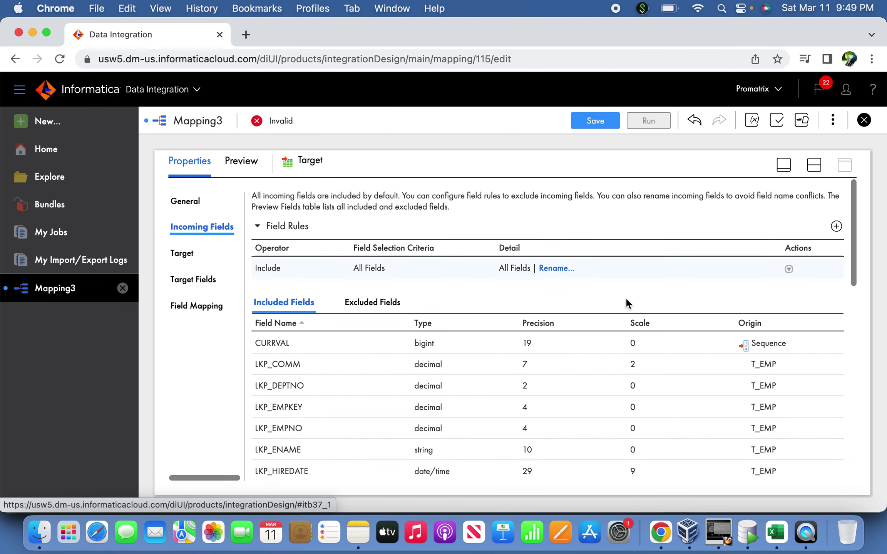
{"action": "left_click", "coordinate": [788, 268]}
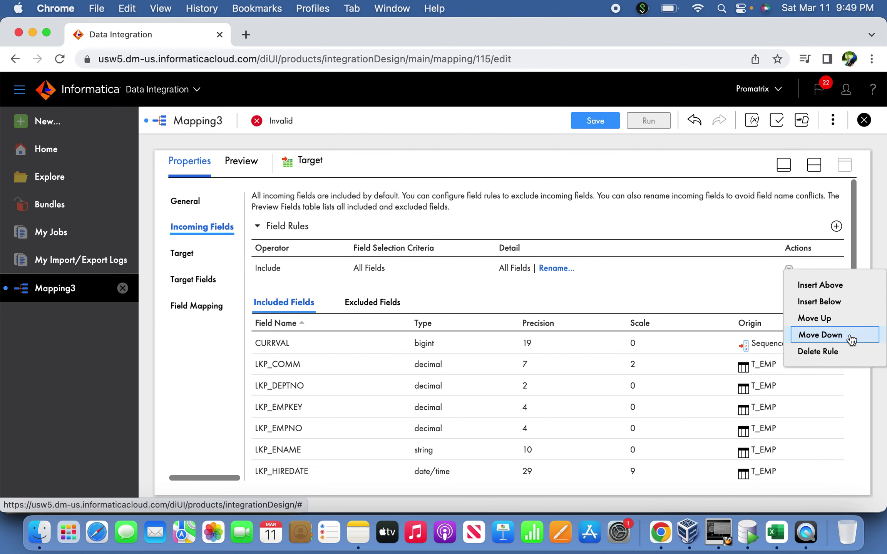
{"action": "left_click", "coordinate": [842, 352]}
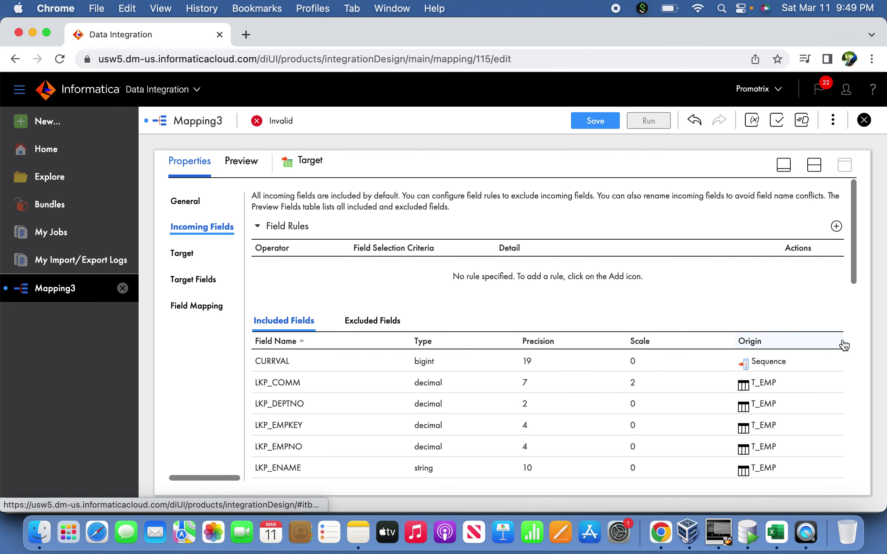
{"action": "left_click", "coordinate": [841, 226]}
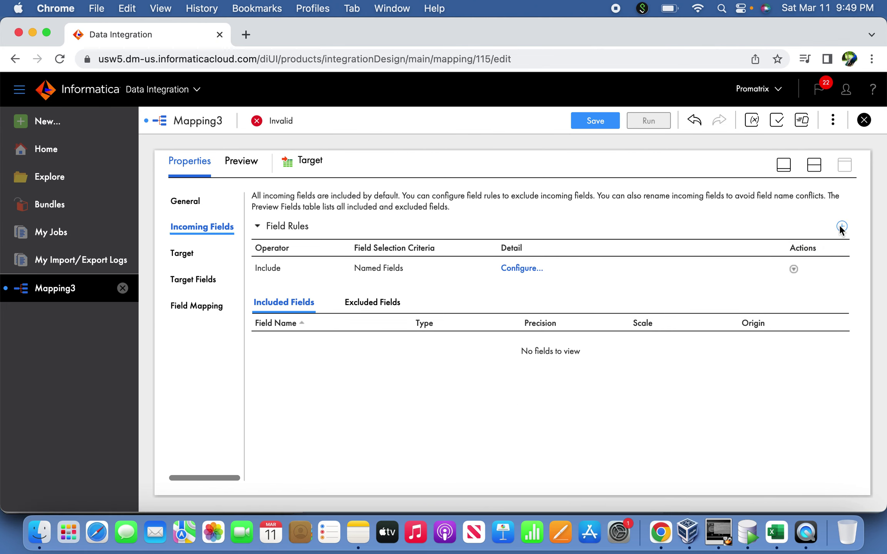
{"action": "left_click", "coordinate": [841, 226]}
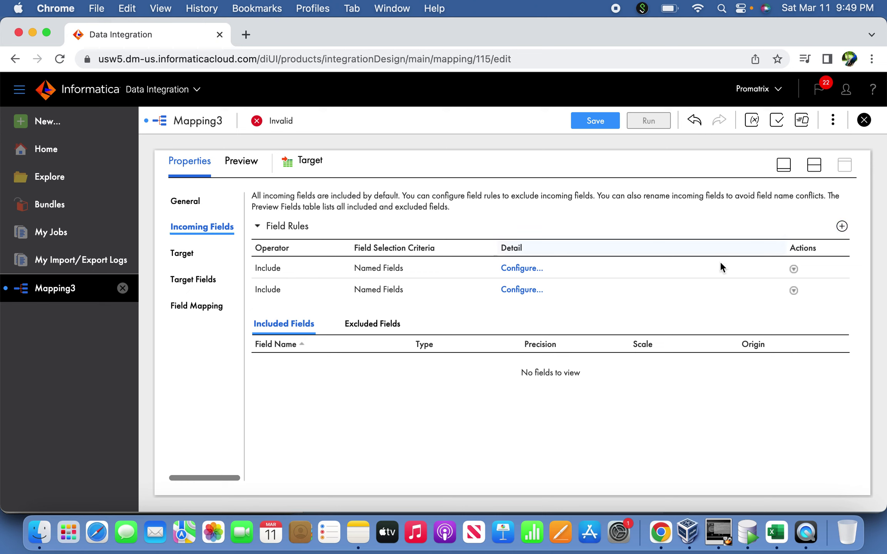
{"action": "left_click", "coordinate": [792, 290]}
{"action": "left_click", "coordinate": [819, 372]}
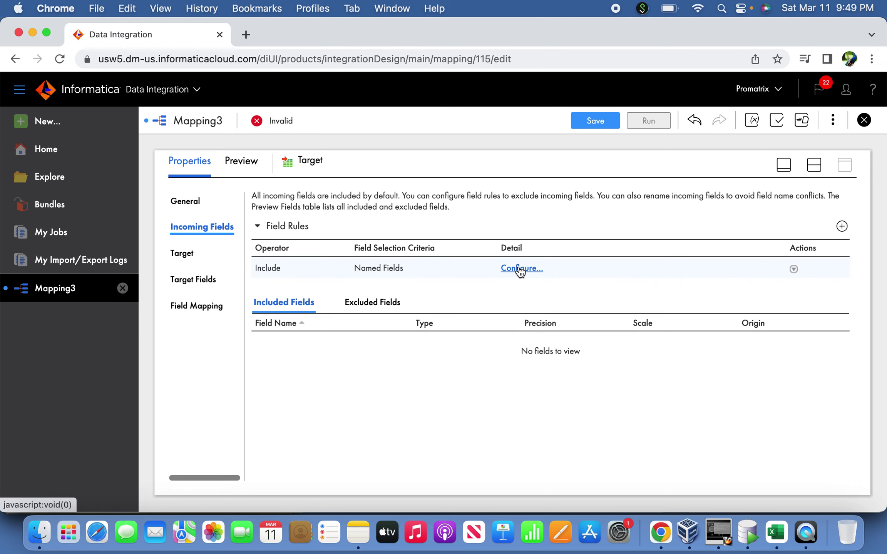
Configure the first Target's named-fields rule to include NEXTVAL from the Sequence and O_NEW_VERSION from the Expression.
{"action": "left_click", "coordinate": [518, 268]}
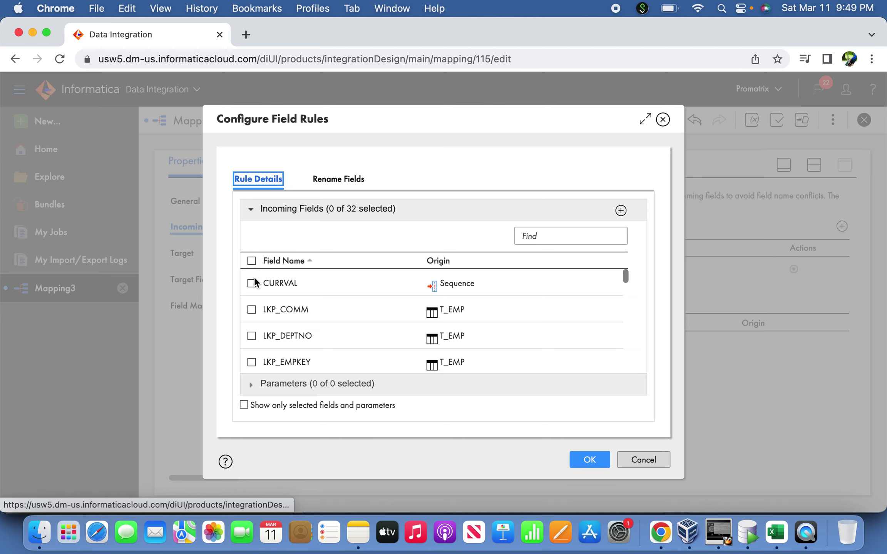
{"action": "left_click", "coordinate": [250, 282]}
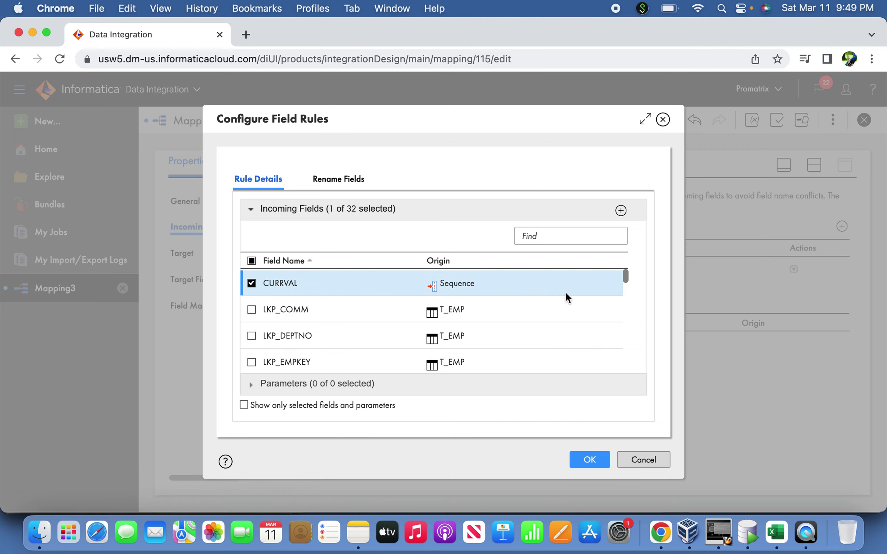
{"action": "left_click", "coordinate": [253, 285]}
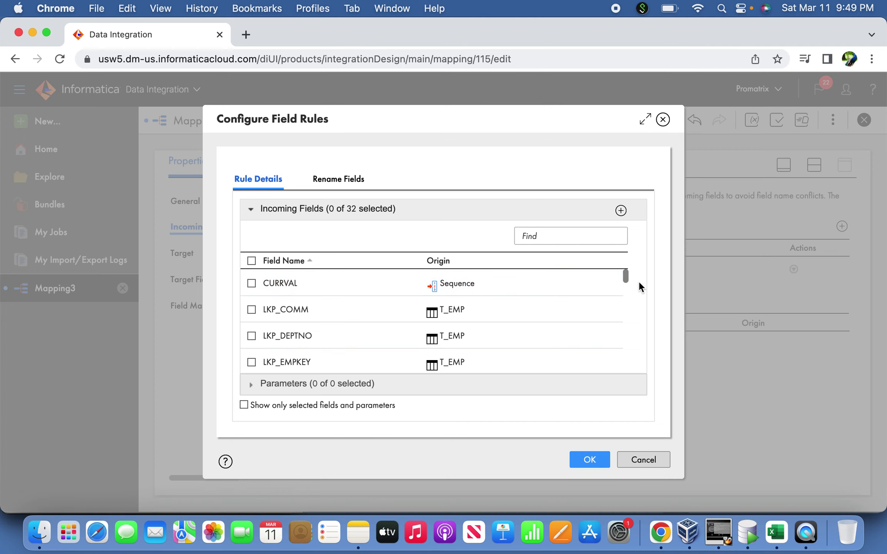
{"action": "left_click_drag", "start_coordinate": [629, 277], "coordinate": [621, 337]}
{"action": "left_click", "coordinate": [379, 310]}
{"action": "left_click", "coordinate": [312, 307]}
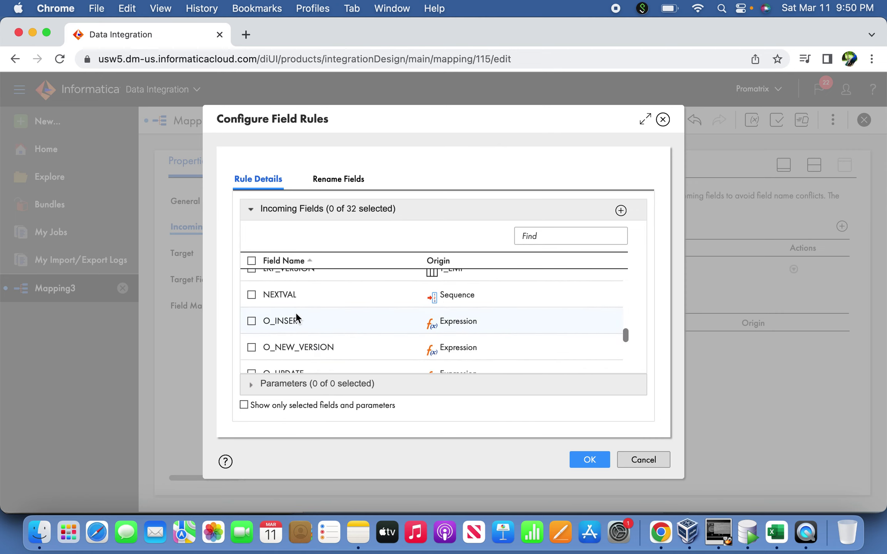
{"action": "left_click", "coordinate": [284, 303]}
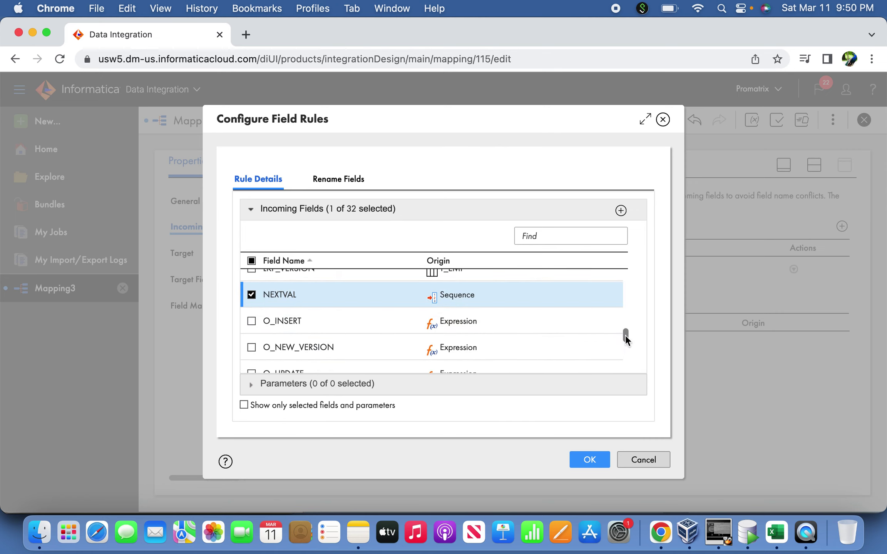
{"action": "left_click_drag", "start_coordinate": [625, 335], "coordinate": [625, 341]}
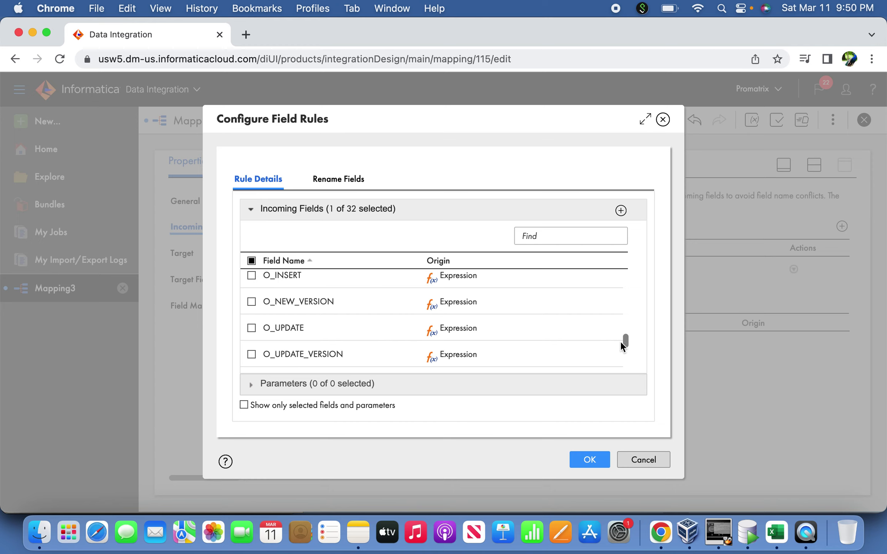
{"action": "left_click", "coordinate": [309, 303]}
Add SRC_COMM, SRC_DEPTNO, SRC_EMPNO, SRC_ENAME, SRC_HIREDATE, SRC_JOB, SRC_MGR and SRC_SAL to the rule and confirm it.
{"action": "left_click_drag", "start_coordinate": [627, 342], "coordinate": [615, 349]}
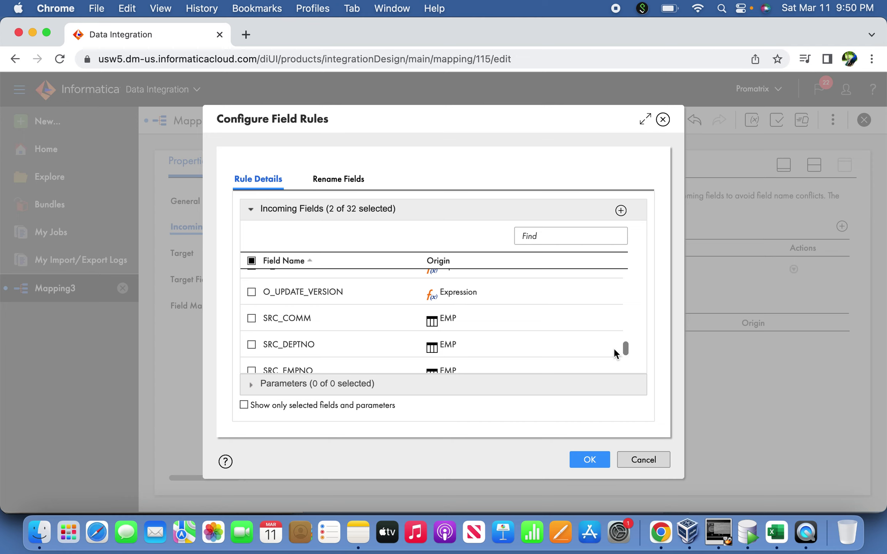
{"action": "left_click", "coordinate": [290, 323]}
{"action": "left_click", "coordinate": [266, 342]}
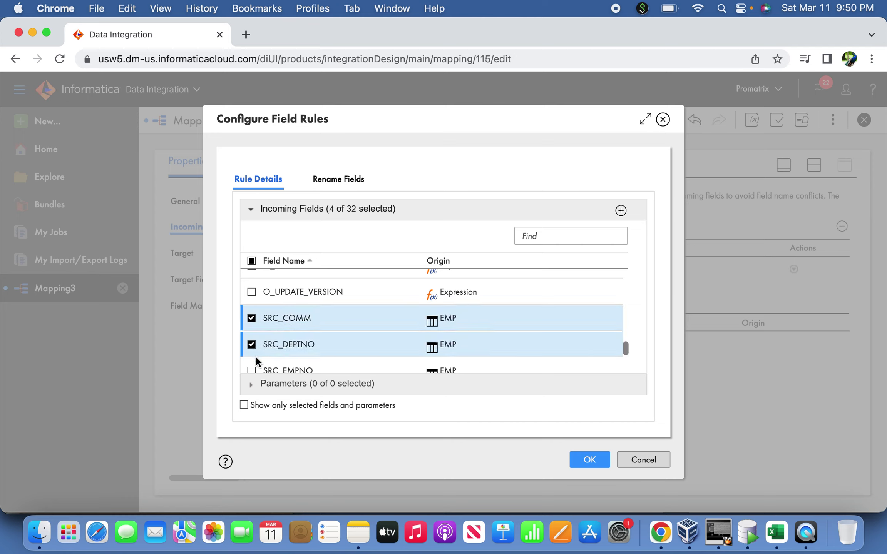
{"action": "left_click", "coordinate": [253, 369]}
{"action": "left_click_drag", "start_coordinate": [626, 348], "coordinate": [626, 366]}
{"action": "left_click", "coordinate": [307, 330]}
{"action": "left_click", "coordinate": [297, 352]}
{"action": "left_click", "coordinate": [283, 307]}
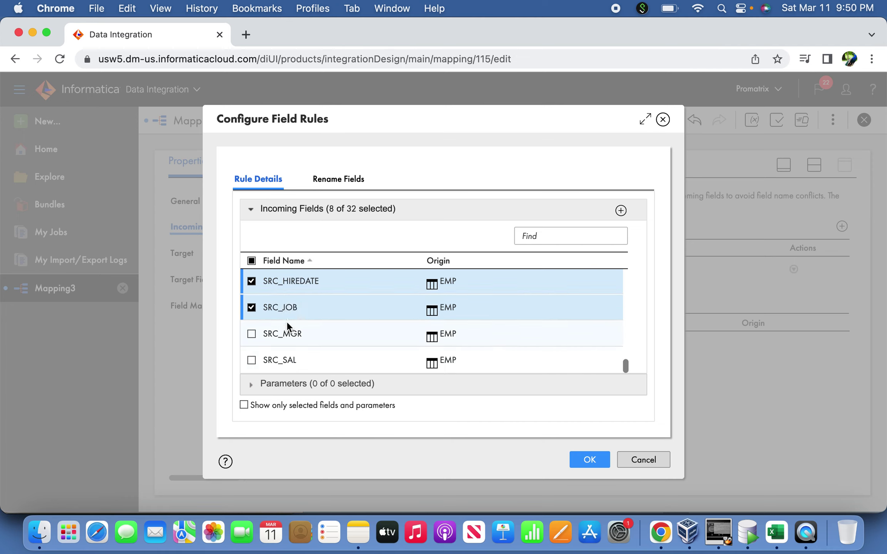
{"action": "left_click", "coordinate": [286, 331]}
{"action": "left_click", "coordinate": [283, 360]}
{"action": "scroll", "coordinate": [424, 347], "scroll_direction": "up", "scroll_amount": 2}
{"action": "left_click_drag", "start_coordinate": [626, 363], "coordinate": [628, 265]}
{"action": "left_click", "coordinate": [590, 459]}
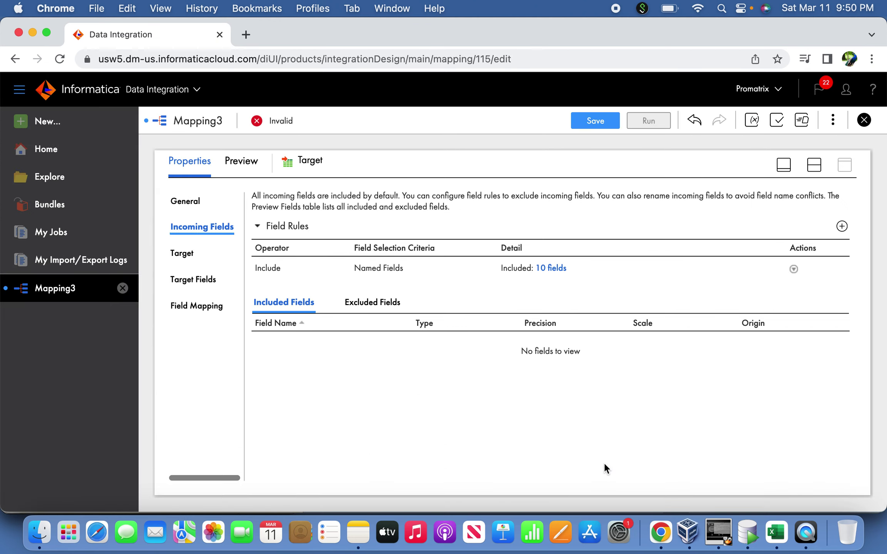
Map the first Target's fields with Smart Map, map NEXTVAL to EMPKEY manually, and dismiss the error dialog.
{"action": "left_click", "coordinate": [176, 279]}
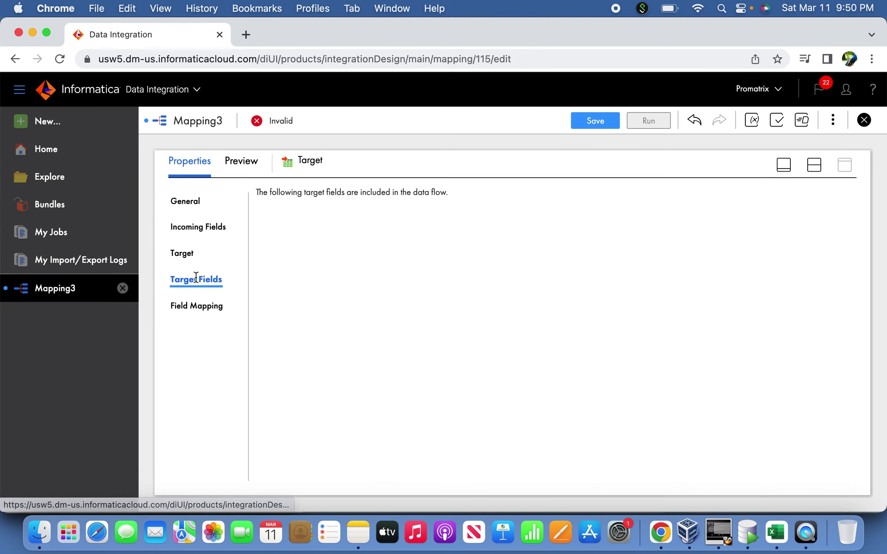
{"action": "left_click", "coordinate": [203, 306]}
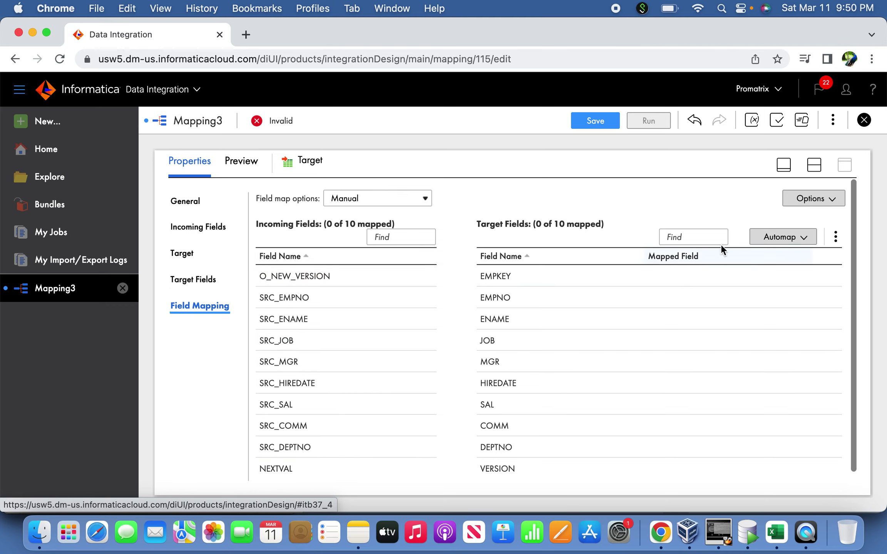
{"action": "left_click", "coordinate": [805, 237]}
{"action": "left_click", "coordinate": [747, 279]}
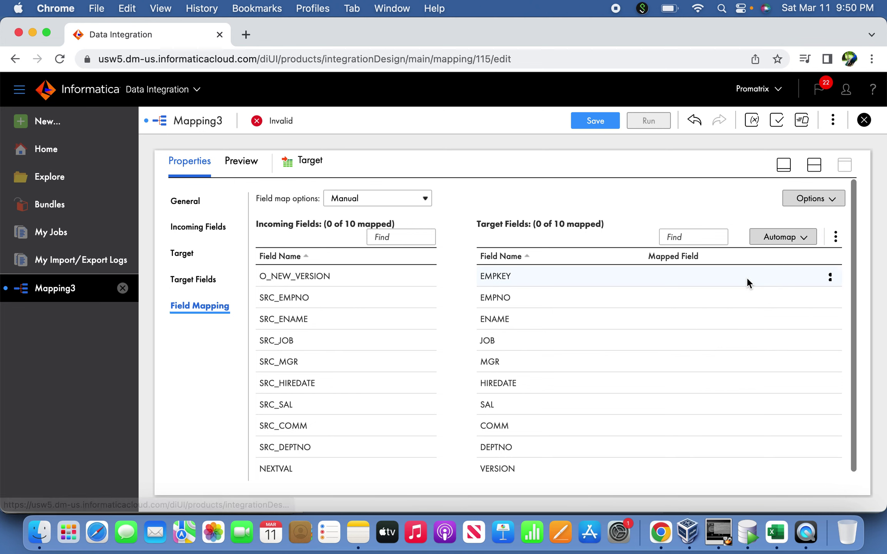
{"action": "left_click", "coordinate": [543, 337]}
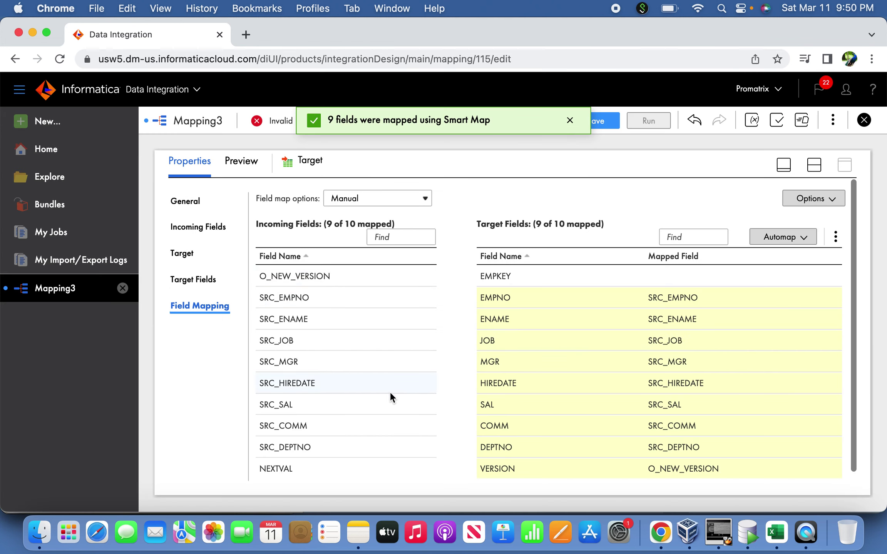
{"action": "left_click_drag", "start_coordinate": [306, 464], "coordinate": [515, 271]}
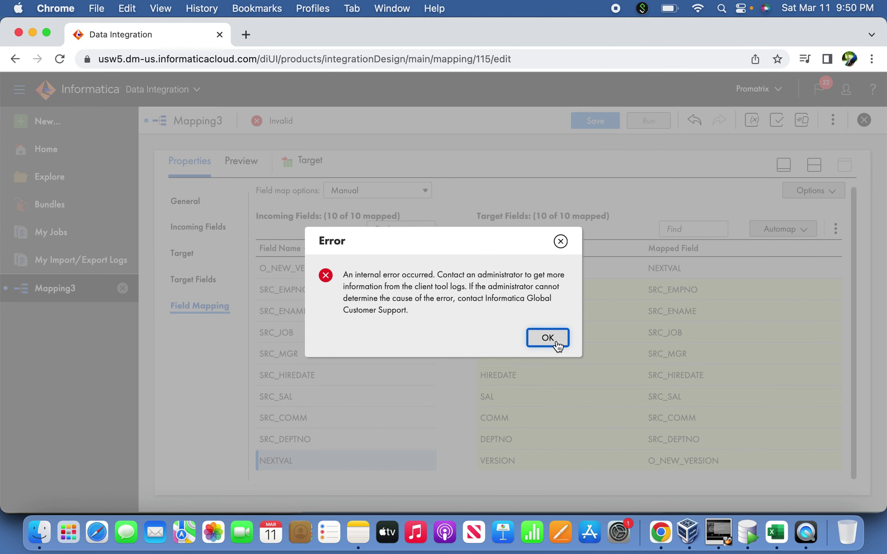
{"action": "left_click", "coordinate": [547, 337]}
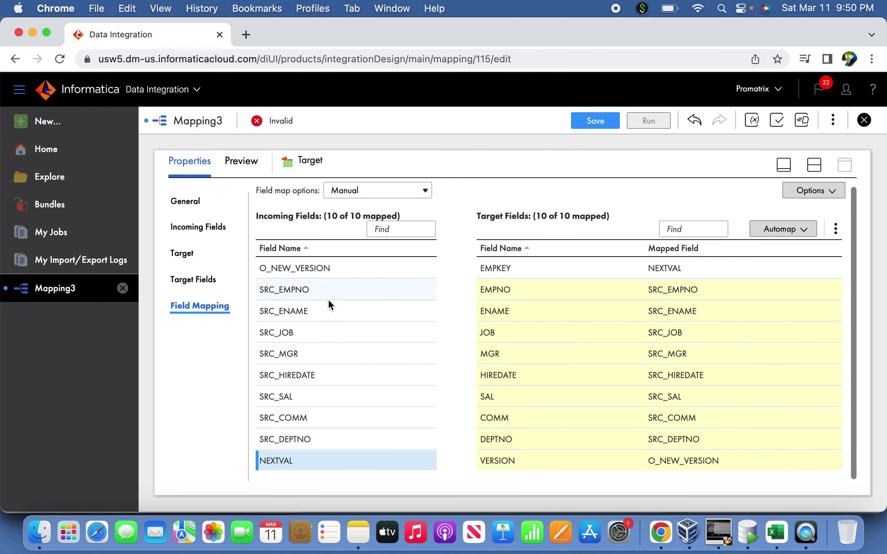
Save Mapping3, visit the home page and return to the first Target's field mapping.
{"action": "left_click", "coordinate": [595, 121]}
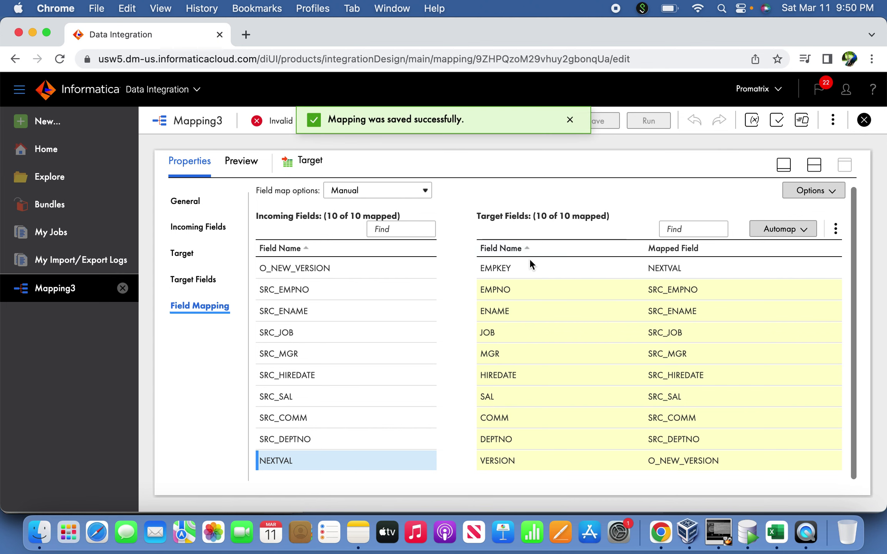
{"action": "left_click", "coordinate": [61, 155]}
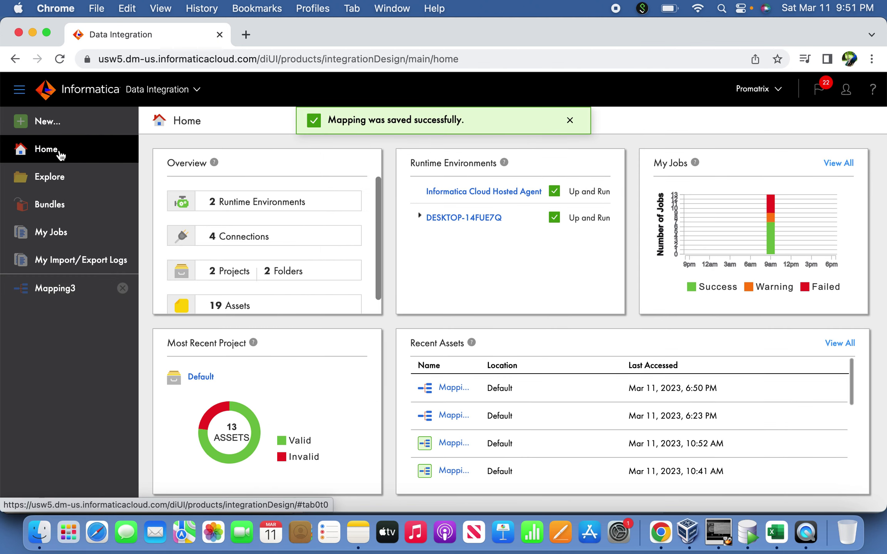
{"action": "left_click", "coordinate": [58, 288]}
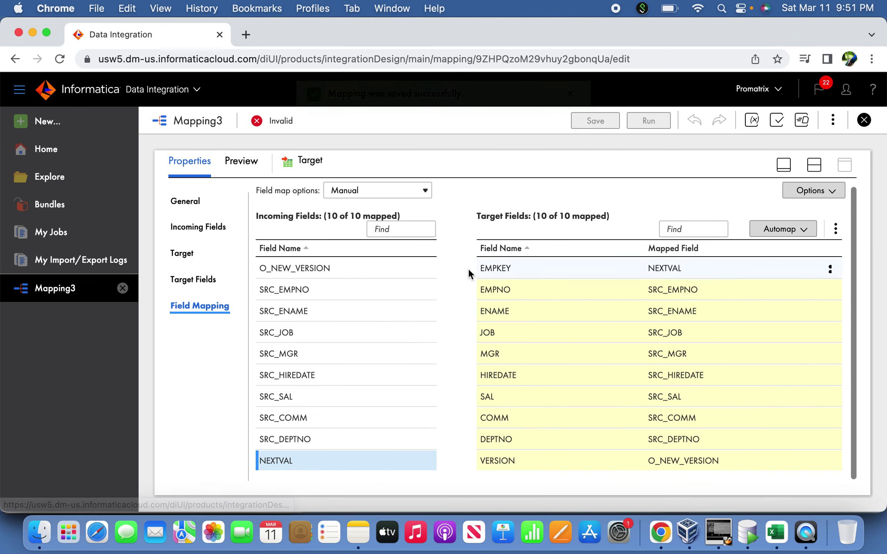
{"action": "left_click_drag", "start_coordinate": [305, 268], "coordinate": [311, 268]}
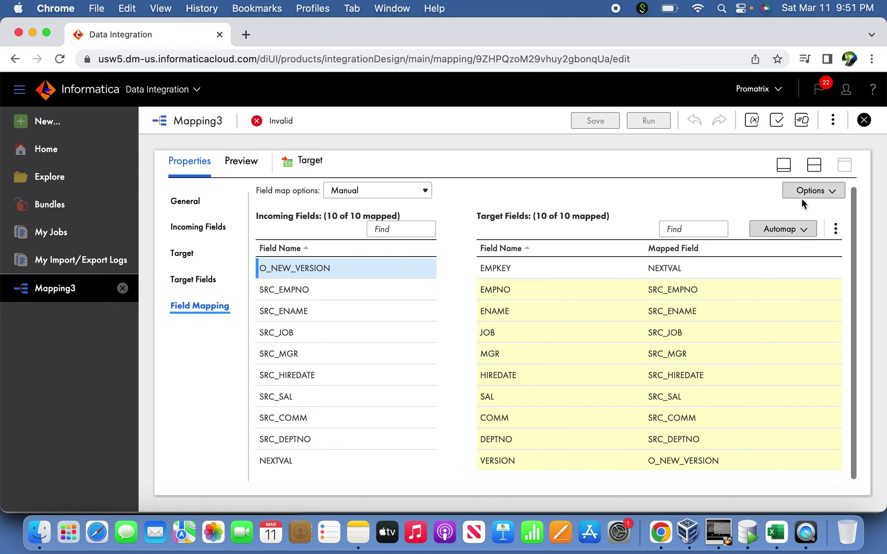
Open Target1's properties and replace its all-fields incoming rule with an Include Named Fields rule.
{"action": "left_click", "coordinate": [785, 166]}
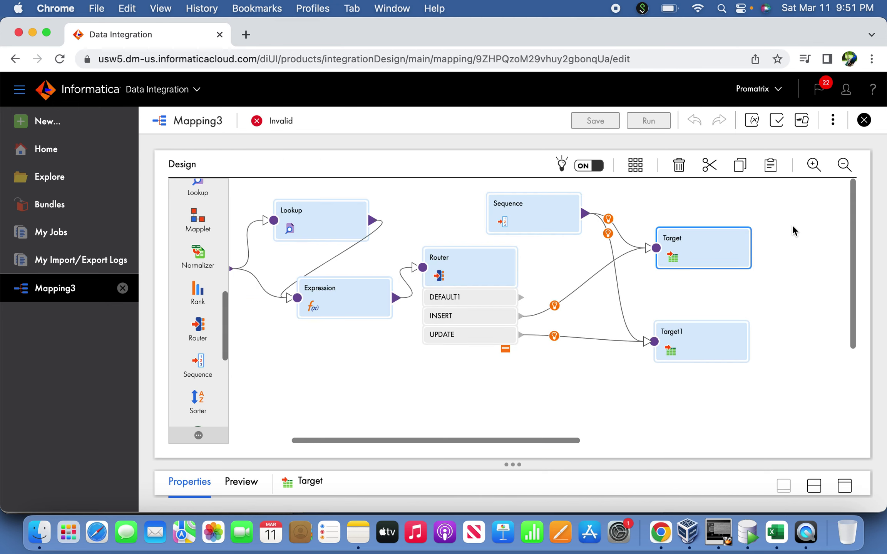
{"action": "left_click", "coordinate": [680, 350]}
{"action": "left_click", "coordinate": [843, 483]}
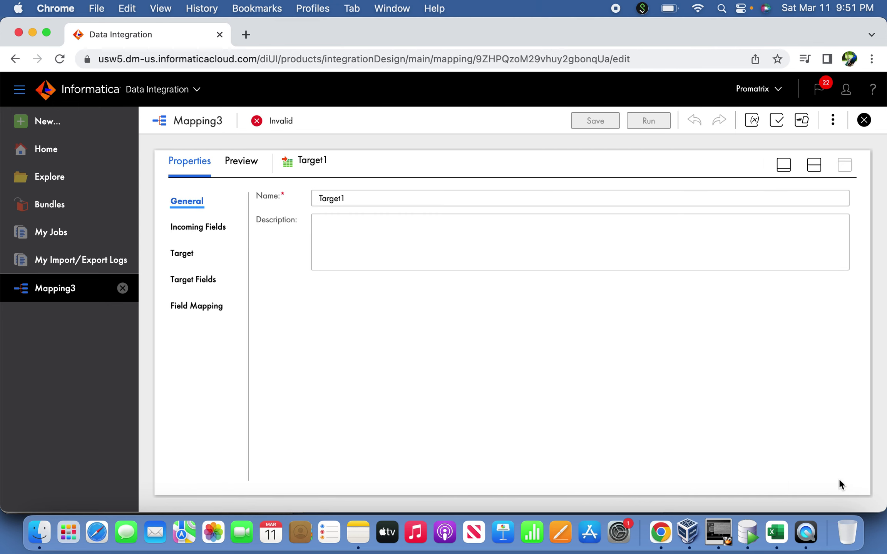
{"action": "left_click", "coordinate": [195, 277]}
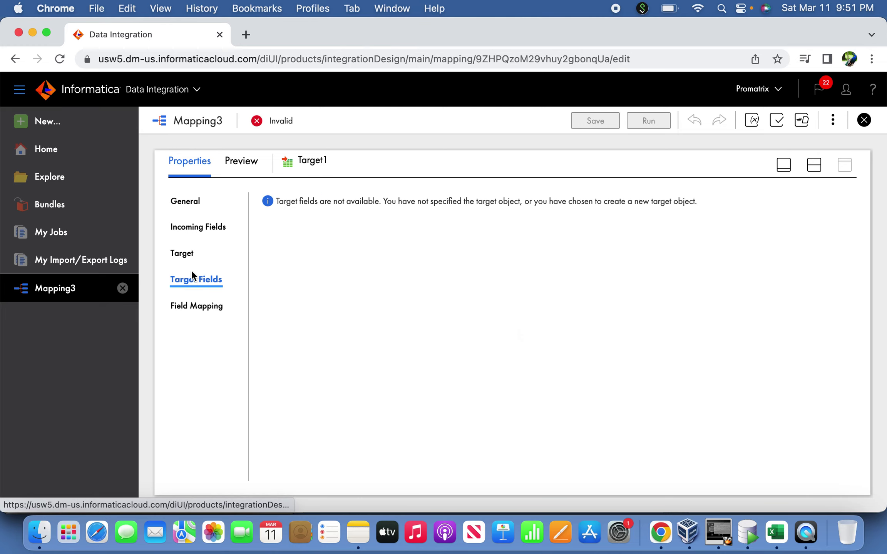
{"action": "left_click", "coordinate": [201, 227]}
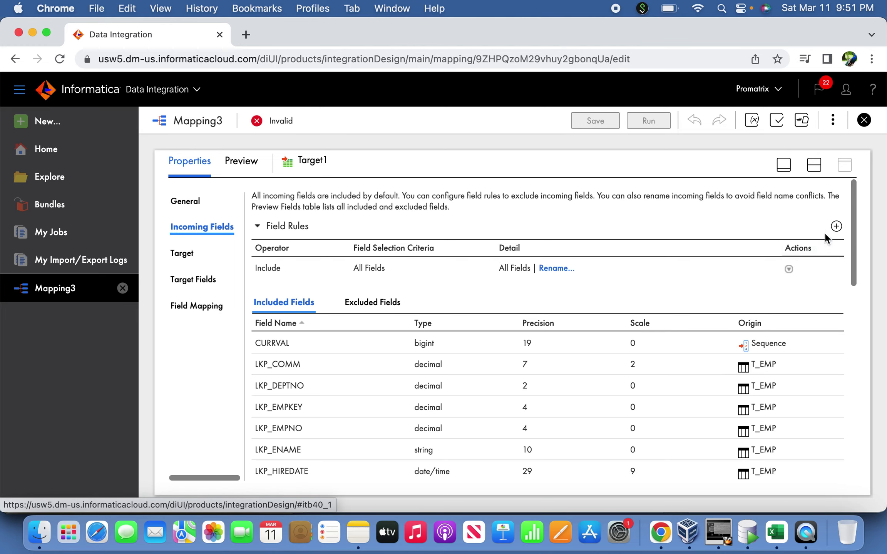
{"action": "left_click", "coordinate": [835, 227]}
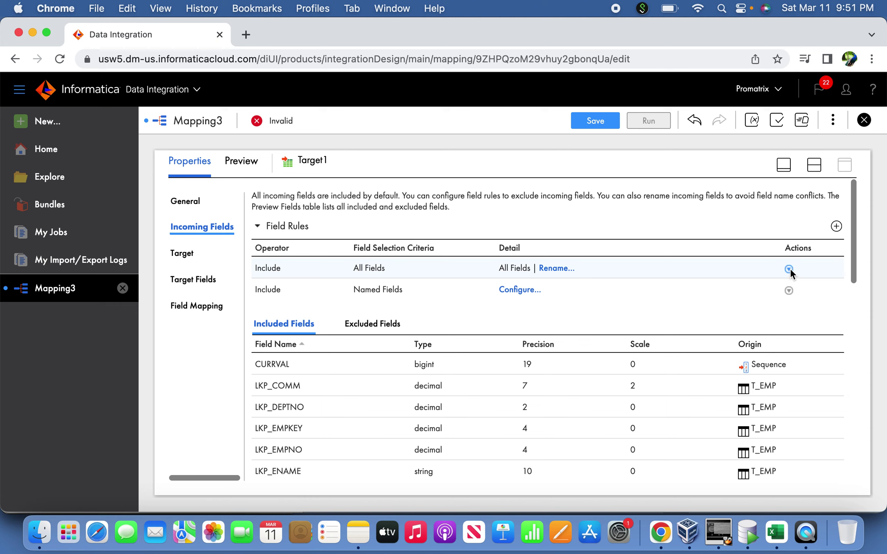
{"action": "left_click", "coordinate": [789, 269]}
{"action": "left_click", "coordinate": [818, 352]}
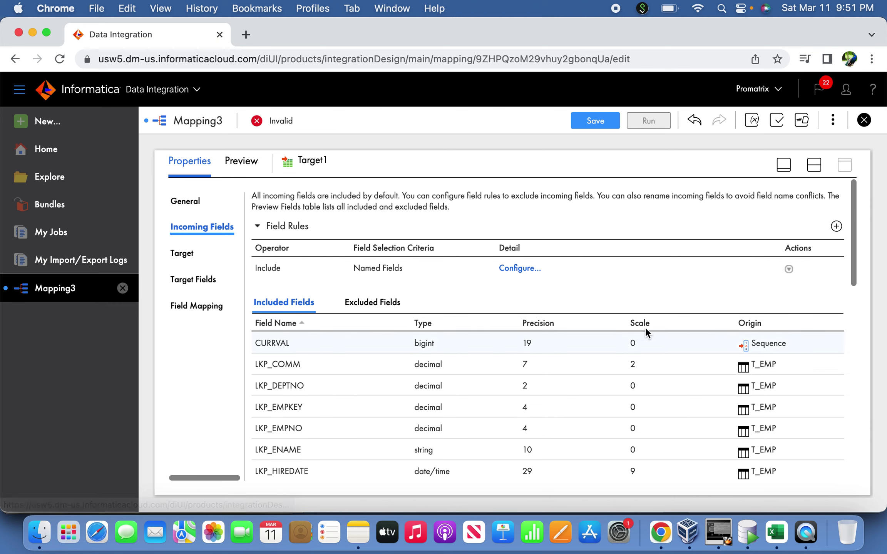
Include NEXTVAL, O_UPDATE_VERSION, SRC_COMM, SRC_DEPTNO, SRC_EMPNO and SRC_ENAME in Target1's Named Fields rule.
{"action": "left_click", "coordinate": [523, 269]}
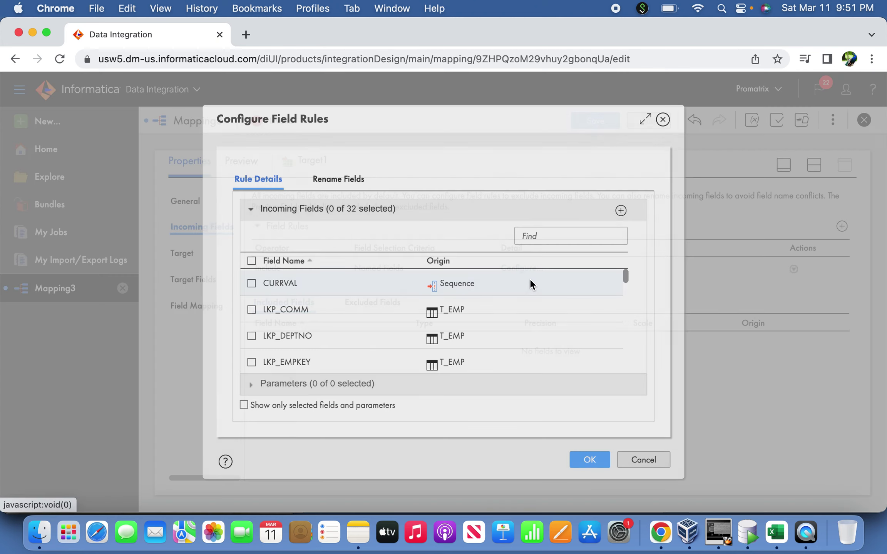
{"action": "left_click_drag", "start_coordinate": [626, 275], "coordinate": [625, 337]}
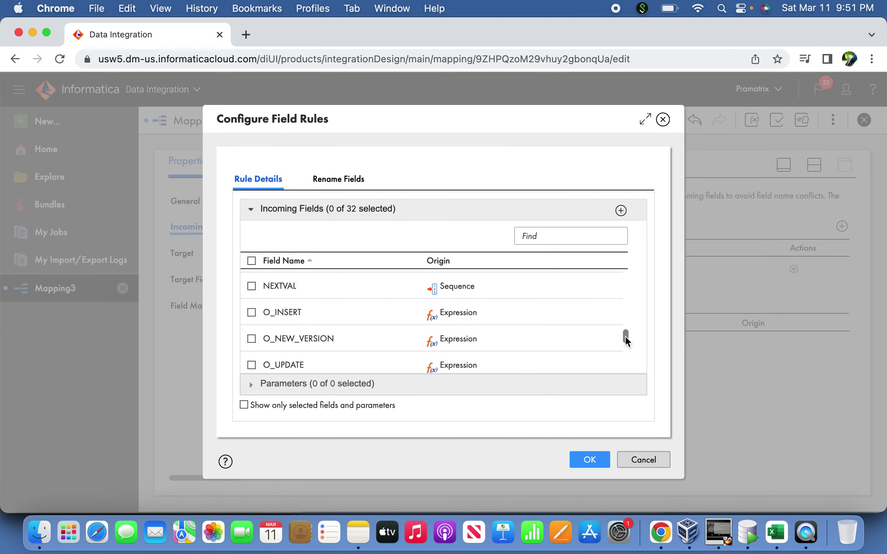
{"action": "left_click", "coordinate": [252, 288]}
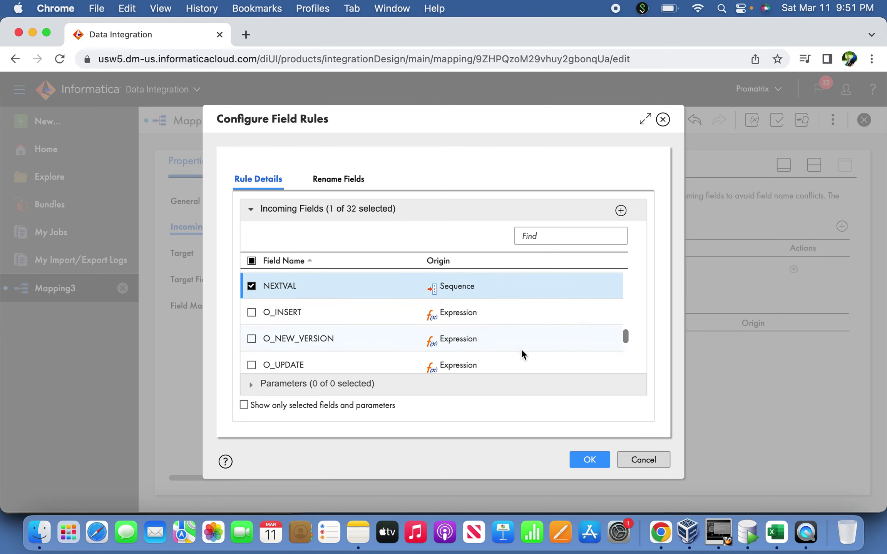
{"action": "left_click_drag", "start_coordinate": [621, 337], "coordinate": [626, 352]}
{"action": "left_click", "coordinate": [308, 333]}
{"action": "left_click", "coordinate": [287, 288]}
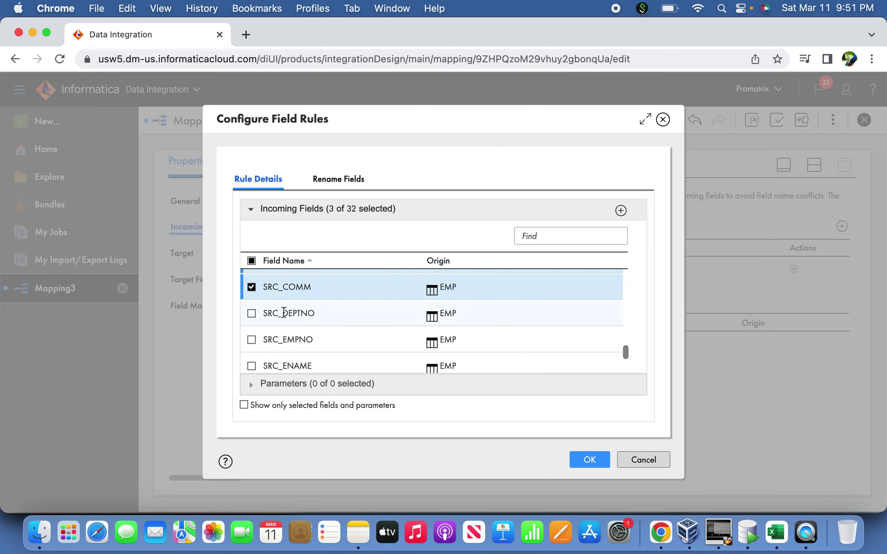
{"action": "left_click", "coordinate": [288, 314]}
{"action": "left_click", "coordinate": [289, 339]}
{"action": "left_click", "coordinate": [292, 364]}
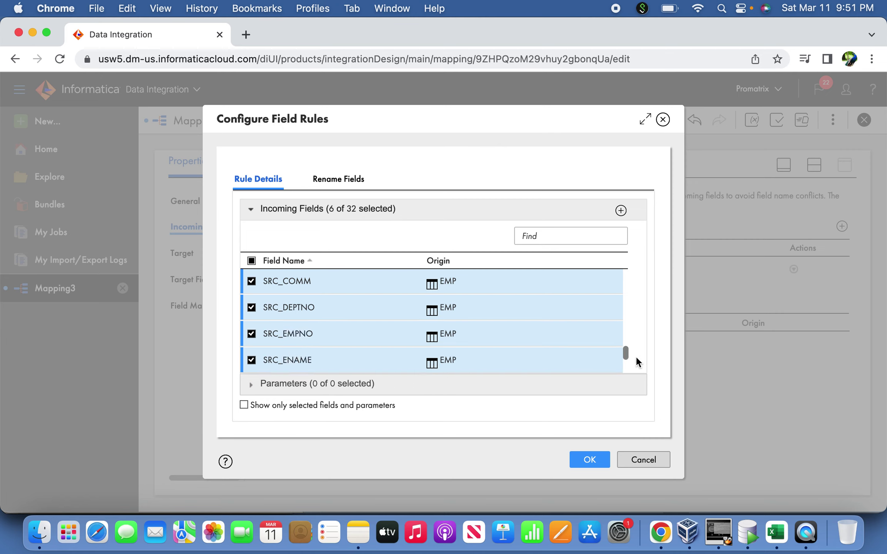
Add SRC_HIREDATE, SRC_JOB, SRC_MGR and SRC_SAL to Target1's field rule and confirm the rule.
{"action": "scroll", "coordinate": [626, 360], "scroll_direction": "down", "scroll_amount": 3}
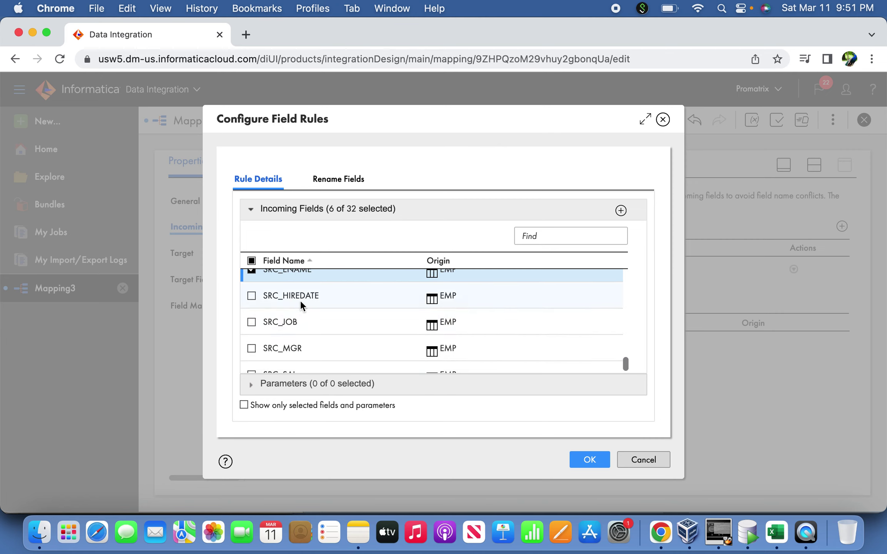
{"action": "left_click", "coordinate": [302, 305]}
{"action": "left_click", "coordinate": [289, 323]}
{"action": "left_click", "coordinate": [286, 347]}
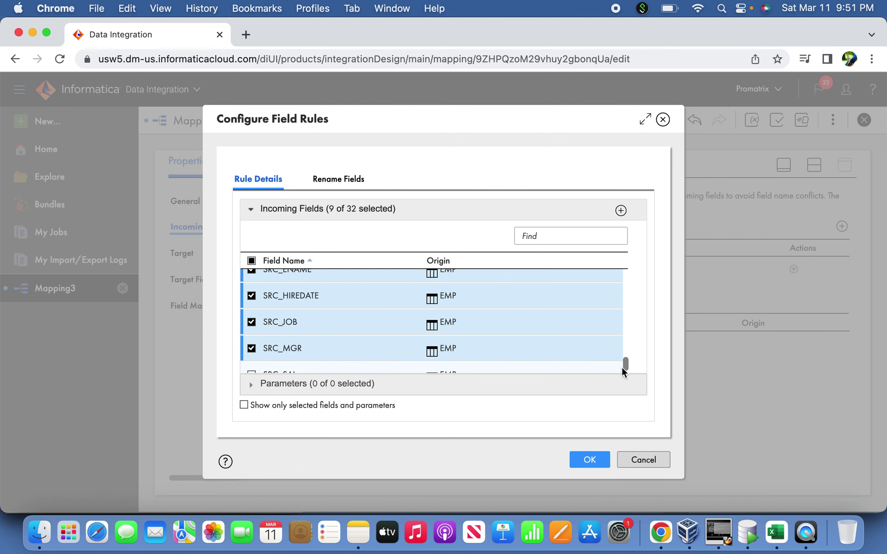
{"action": "scroll", "coordinate": [622, 368], "scroll_direction": "down", "scroll_amount": 1}
{"action": "left_click", "coordinate": [320, 364]}
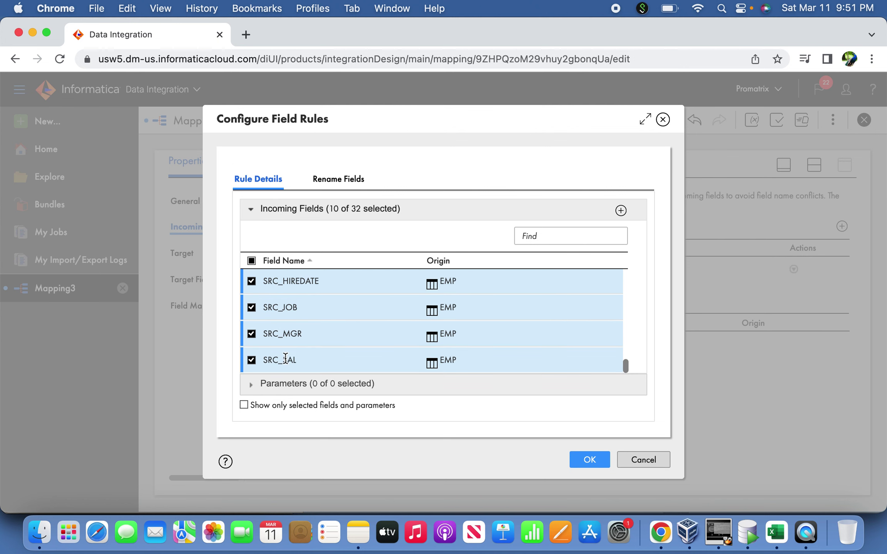
{"action": "left_click", "coordinate": [587, 460]}
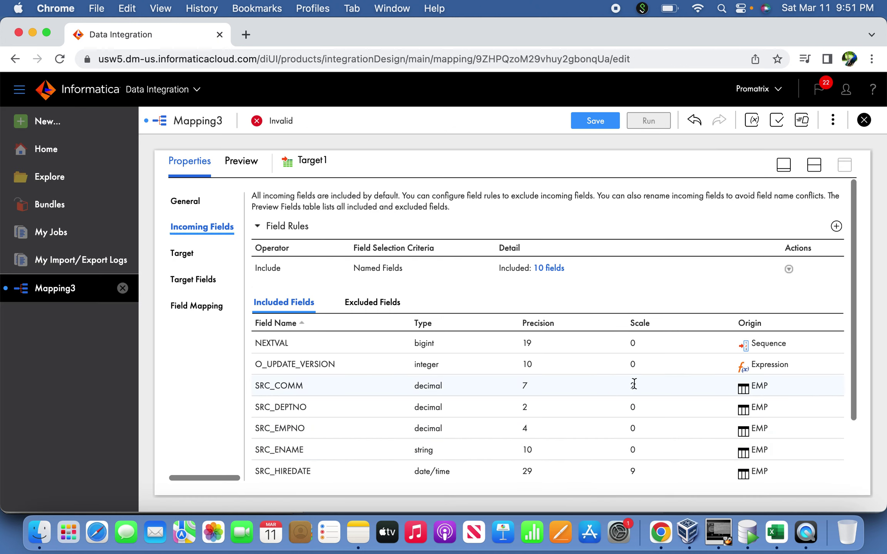
Set Target1's connection to Oracle_Tgt (Oracle) and choose the existing T_EMP table as its target object.
{"action": "left_click", "coordinate": [211, 314]}
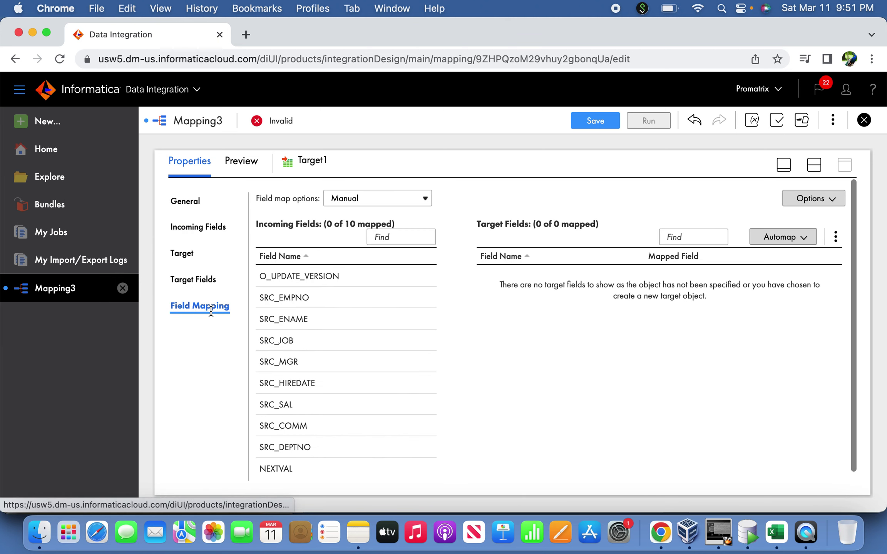
{"action": "left_click", "coordinate": [768, 239]}
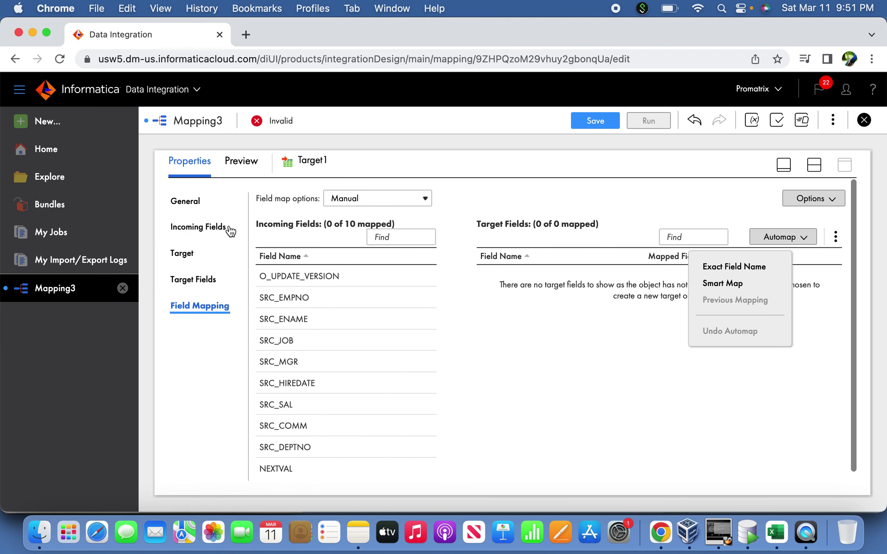
{"action": "left_click", "coordinate": [183, 253]}
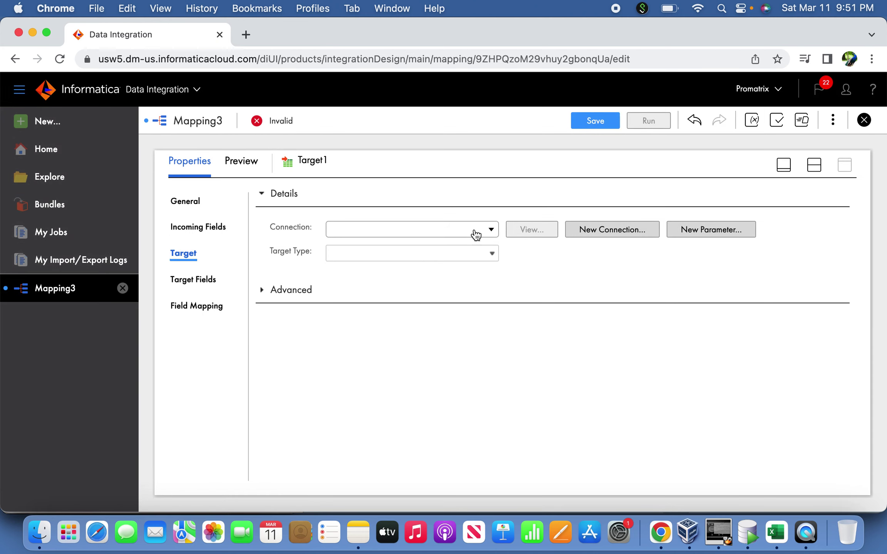
{"action": "left_click", "coordinate": [477, 231]}
{"action": "left_click", "coordinate": [388, 335]}
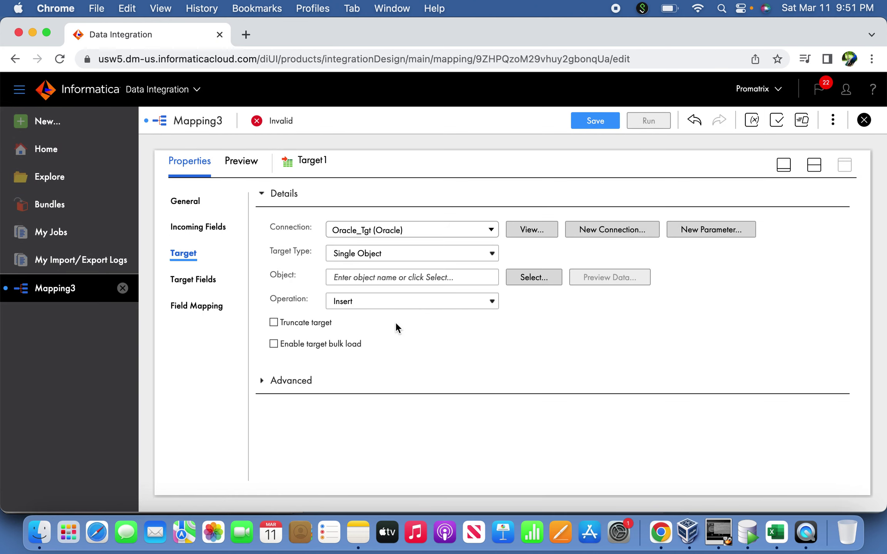
{"action": "left_click", "coordinate": [532, 277]}
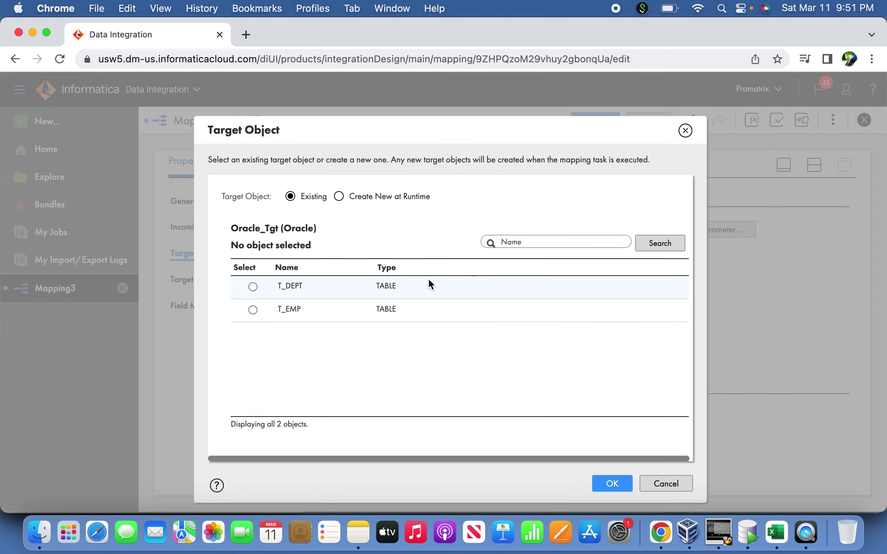
{"action": "left_click", "coordinate": [288, 309]}
{"action": "left_click", "coordinate": [602, 482]}
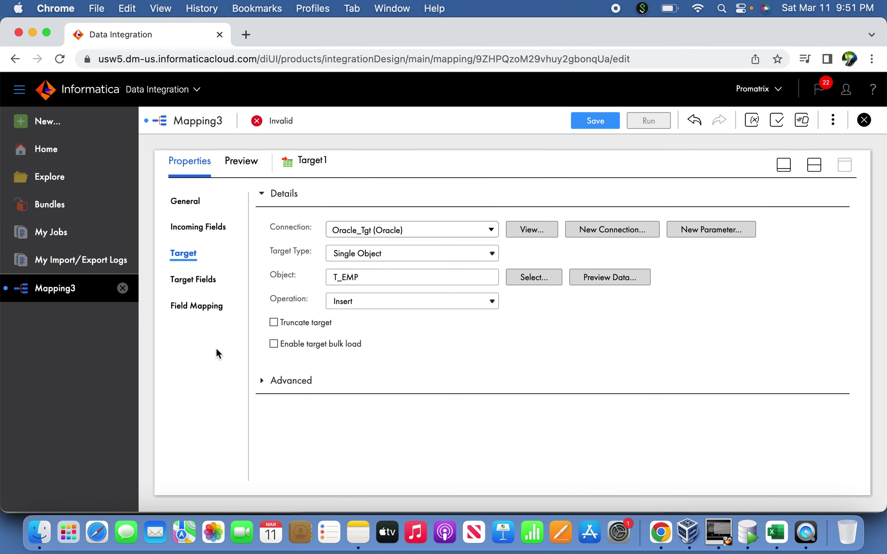
Automap Target1's incoming fields to the T_EMP fields, trying Exact Field Name first and using Smart Map after it.
{"action": "left_click", "coordinate": [203, 287]}
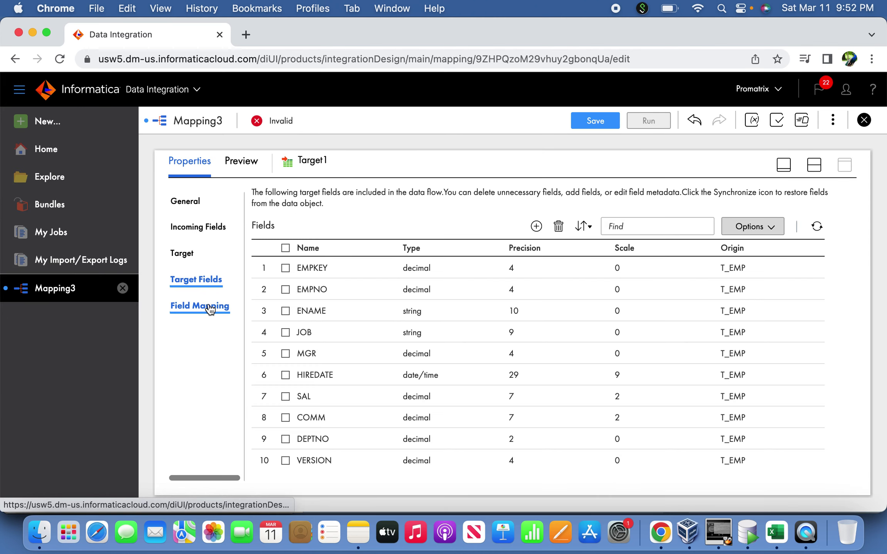
{"action": "left_click", "coordinate": [209, 309]}
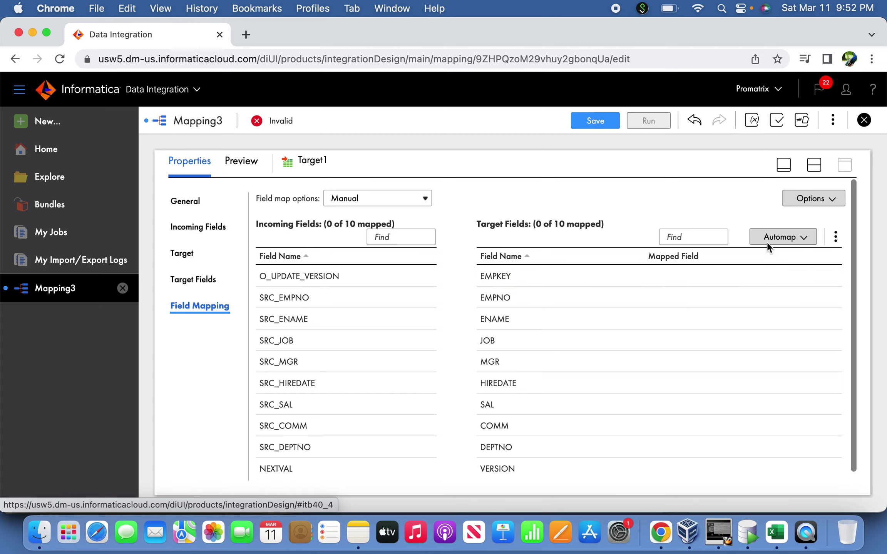
{"action": "left_click", "coordinate": [805, 237]}
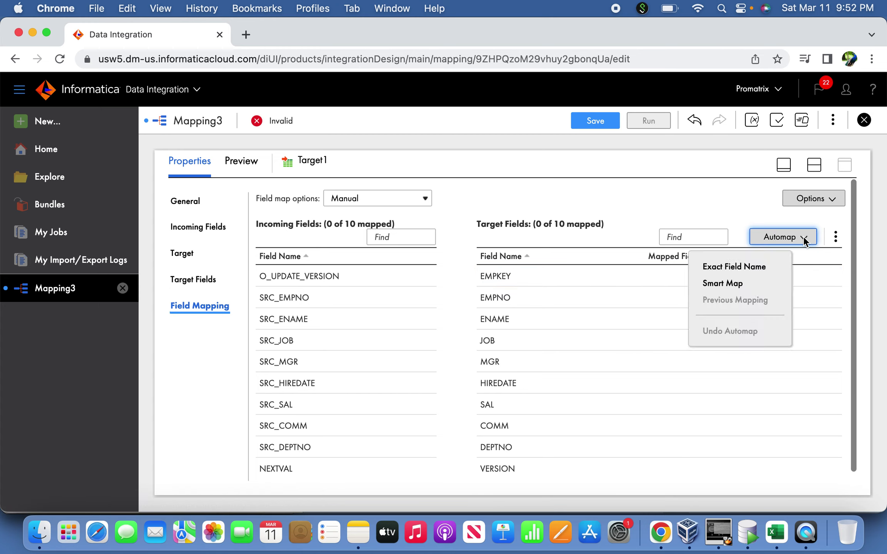
{"action": "left_click", "coordinate": [757, 265]}
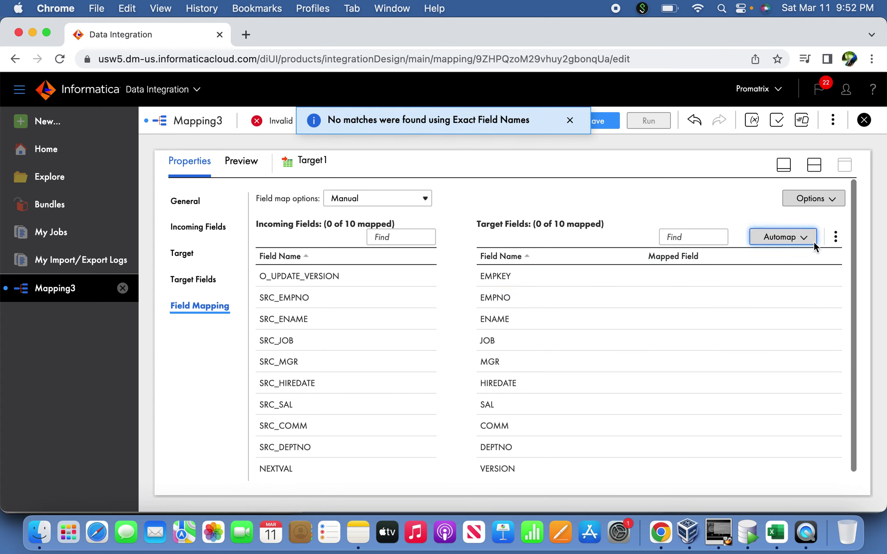
{"action": "left_click", "coordinate": [805, 238]}
{"action": "left_click", "coordinate": [751, 284]}
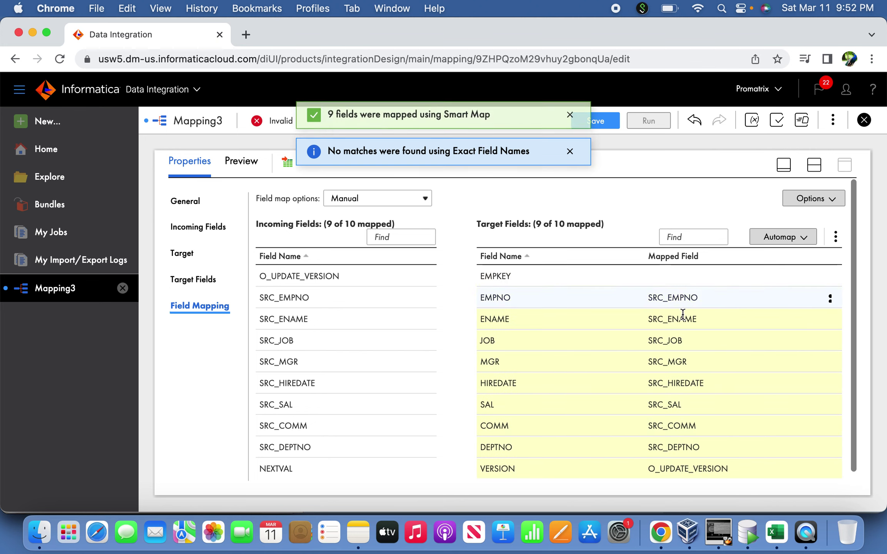
Map NEXTVAL to Target1's EMPKEY field manually and save the mapping.
{"action": "left_click_drag", "start_coordinate": [302, 280], "coordinate": [285, 428]}
{"action": "left_click_drag", "start_coordinate": [271, 467], "coordinate": [529, 269]}
{"action": "left_click", "coordinate": [595, 121]}
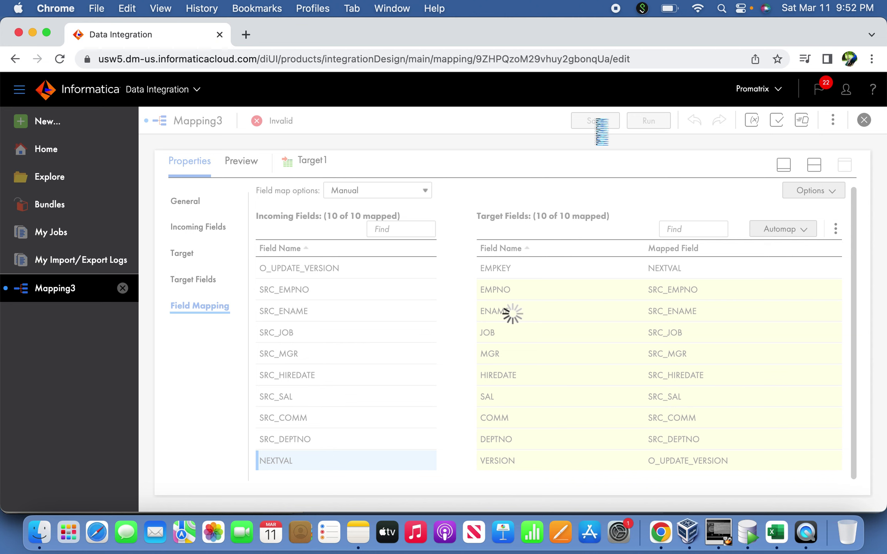
{"action": "left_click", "coordinate": [779, 164]}
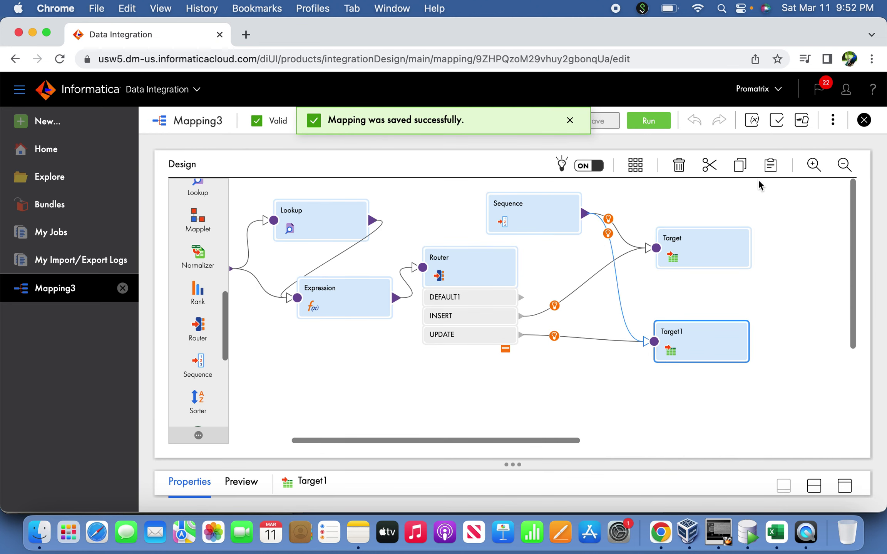
Close and reopen Mapping3, rename it m_empSCD2_versionflag and save it.
{"action": "left_click", "coordinate": [863, 121]}
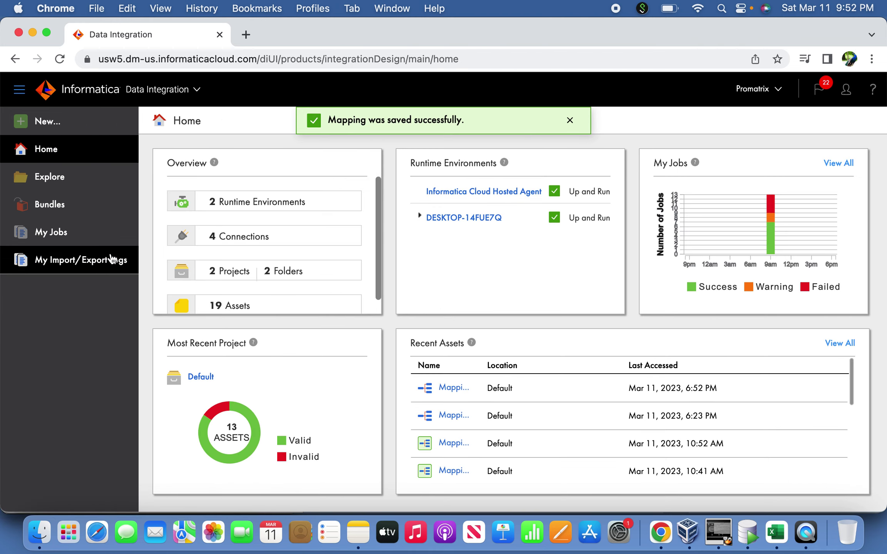
{"action": "left_click", "coordinate": [451, 388]}
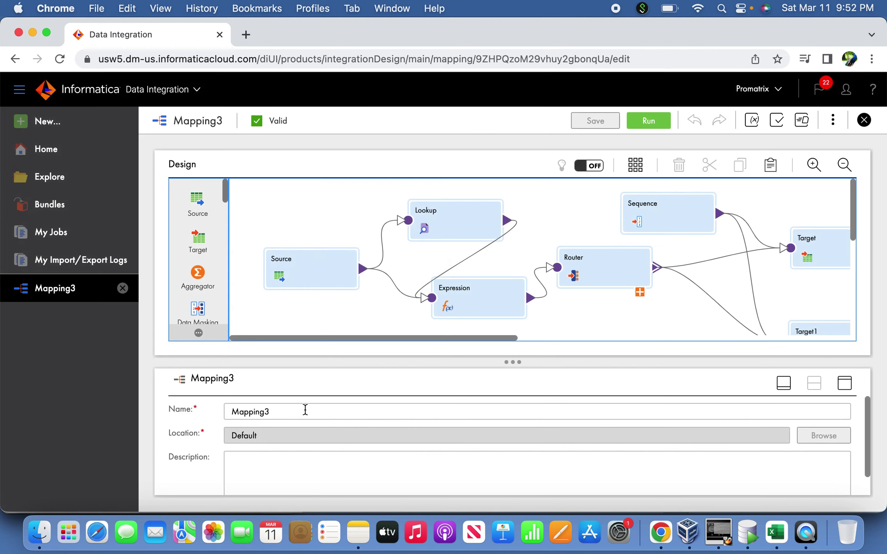
{"action": "double_click", "coordinate": [306, 410]}
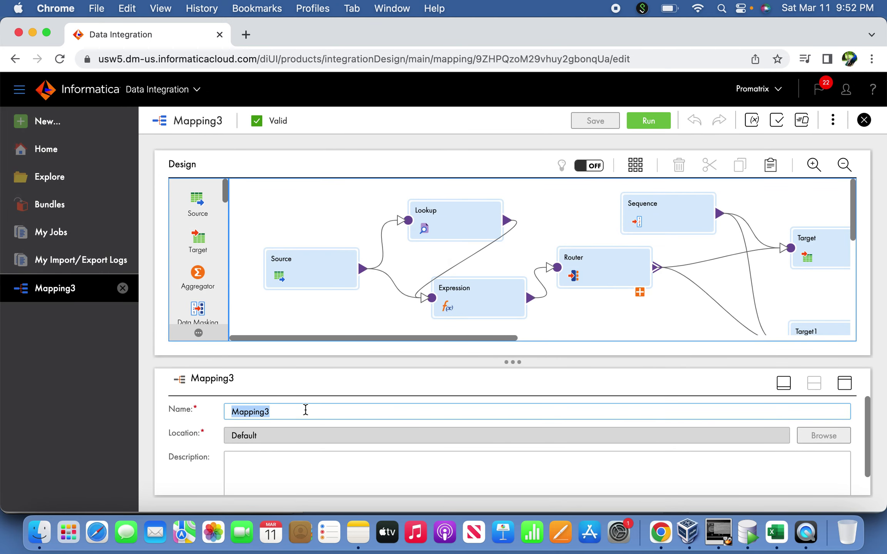
{"action": "type", "text": "M"}
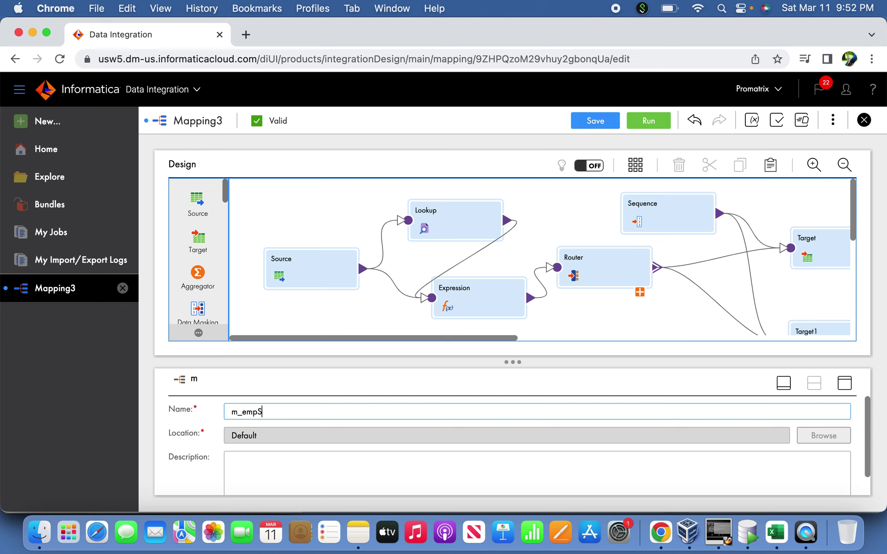
{"action": "type", "text": "vers"}
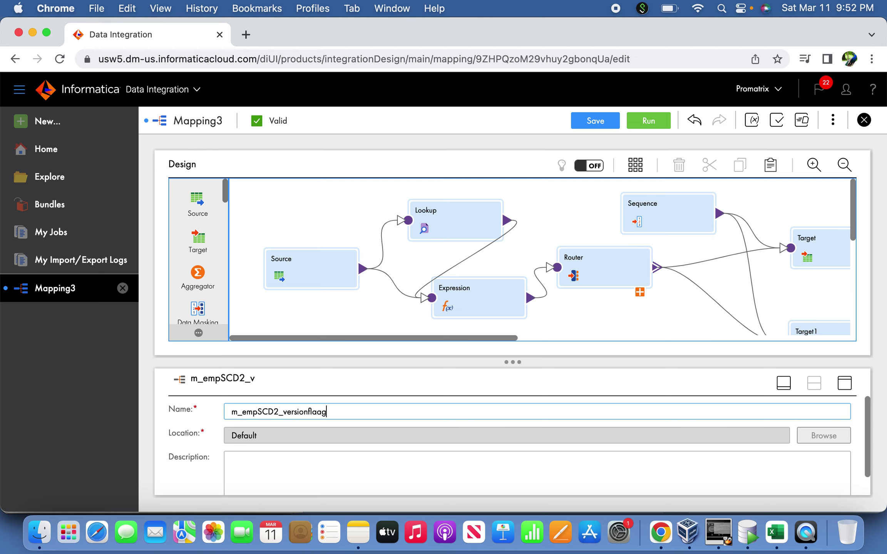
{"action": "type", "text": "ionflag"}
{"action": "left_click", "coordinate": [331, 200]}
{"action": "left_click", "coordinate": [601, 120]}
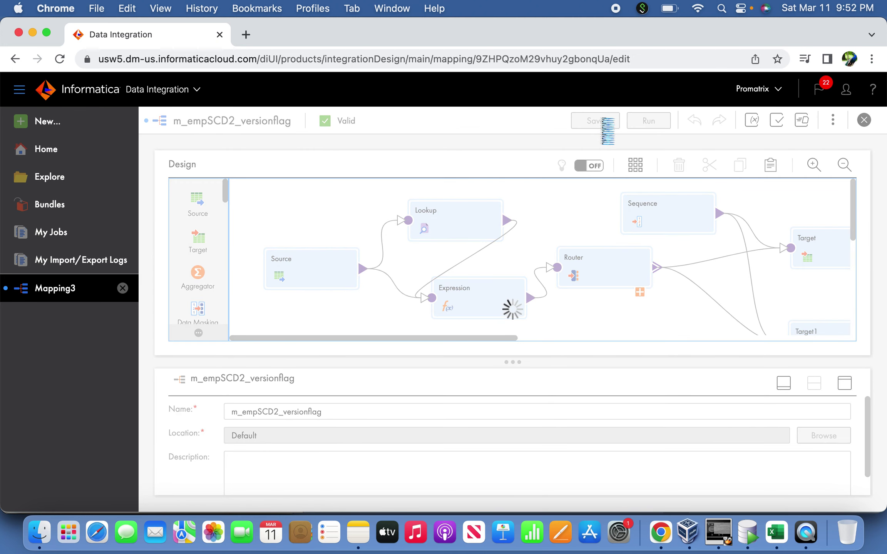
Start a new Mapping Task with runtime environment DESKTOP-14FUE7Q and mapping m_empSCD2_versionflag, and proceed to its sequence settings.
{"action": "left_click", "coordinate": [49, 124]}
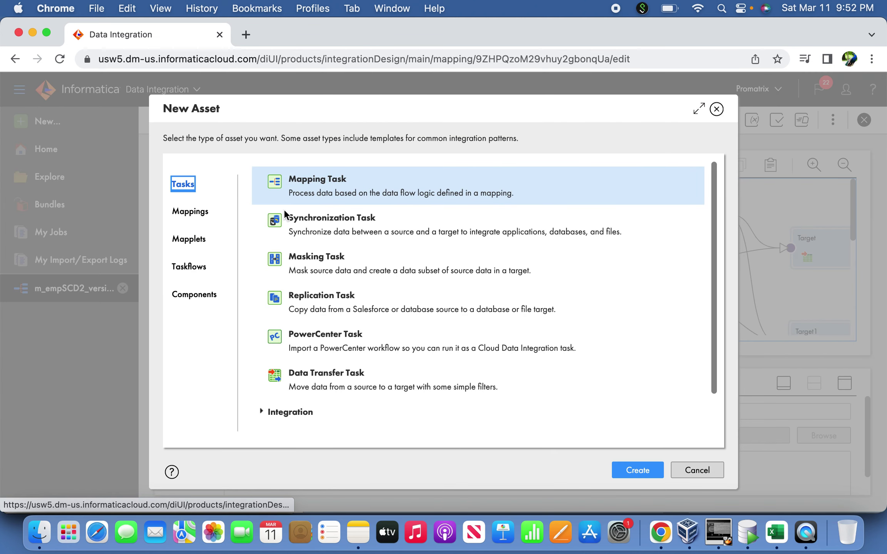
{"action": "left_click", "coordinate": [654, 471]}
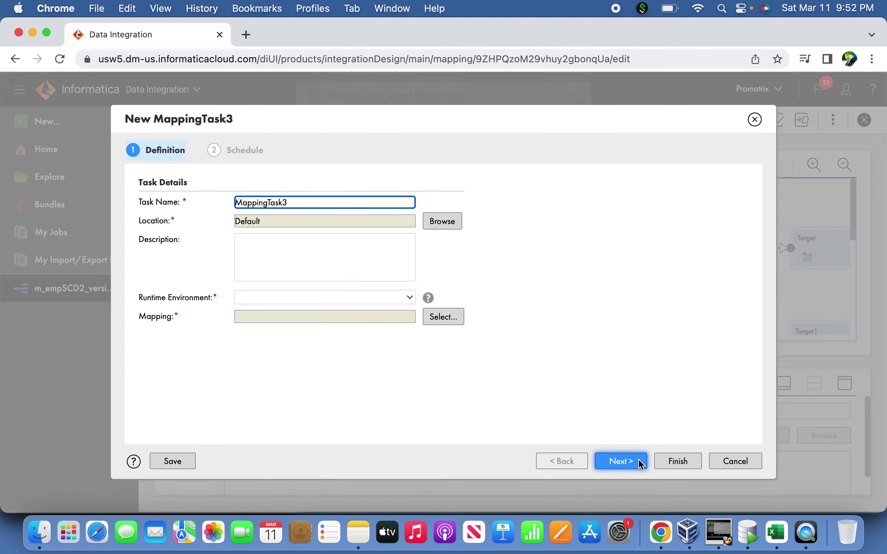
{"action": "left_click", "coordinate": [412, 296]}
{"action": "left_click", "coordinate": [362, 330]}
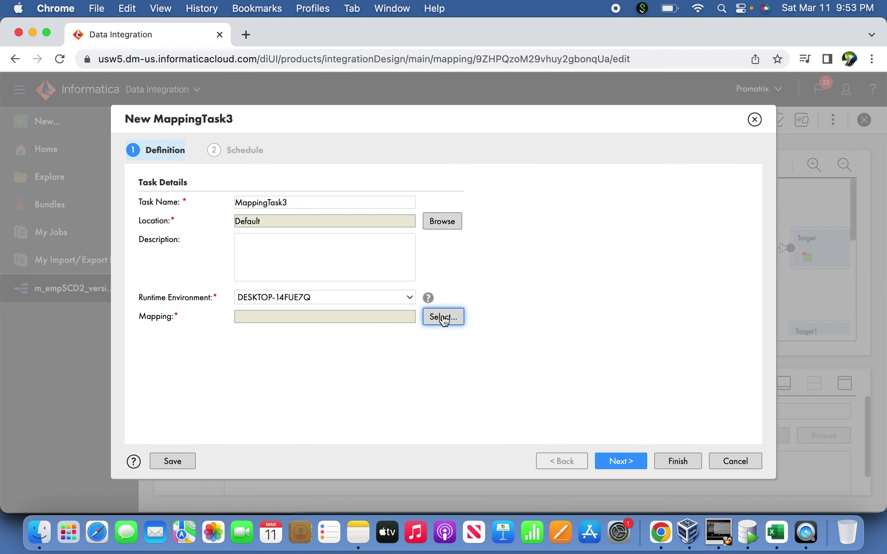
{"action": "left_click", "coordinate": [443, 317]}
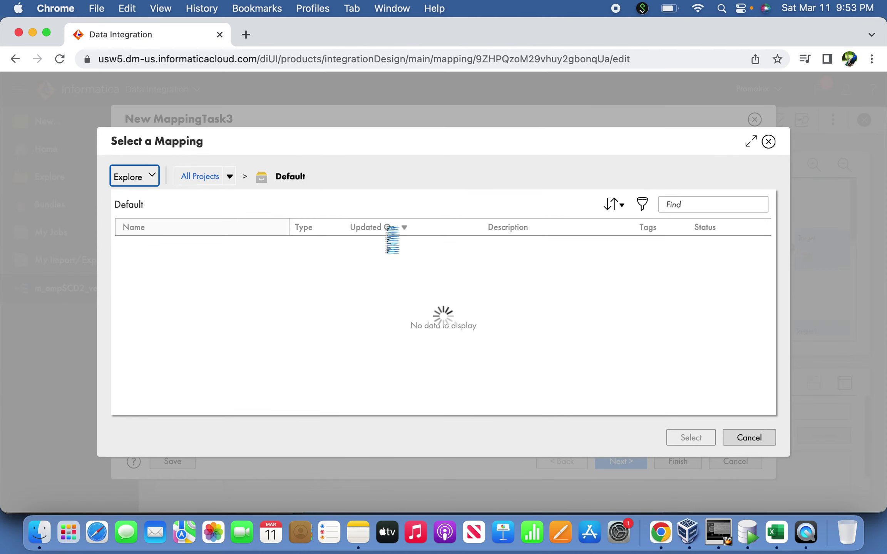
{"action": "left_click", "coordinate": [206, 251]}
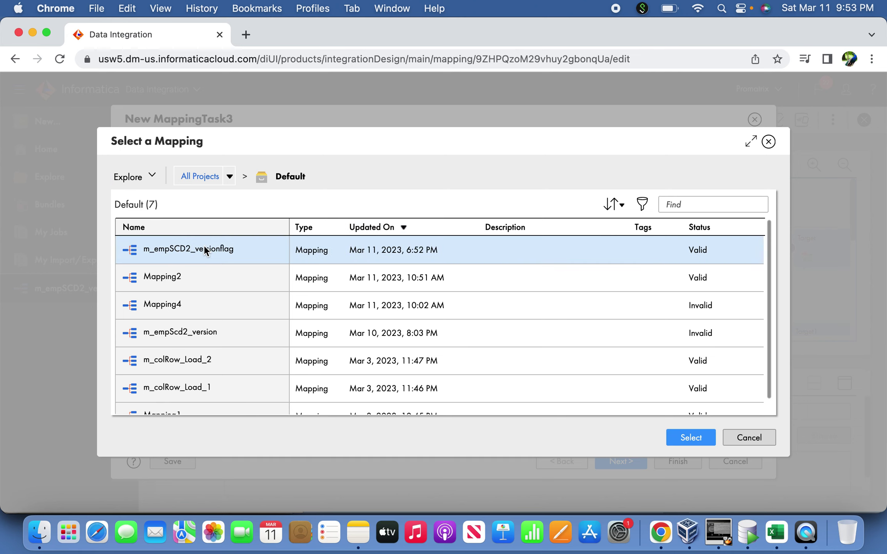
{"action": "left_click", "coordinate": [690, 439]}
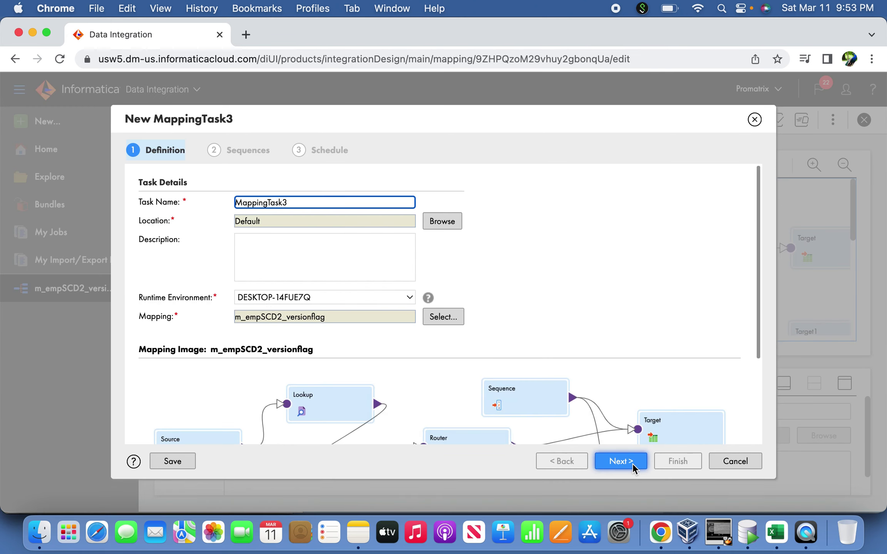
{"action": "left_click", "coordinate": [630, 463]}
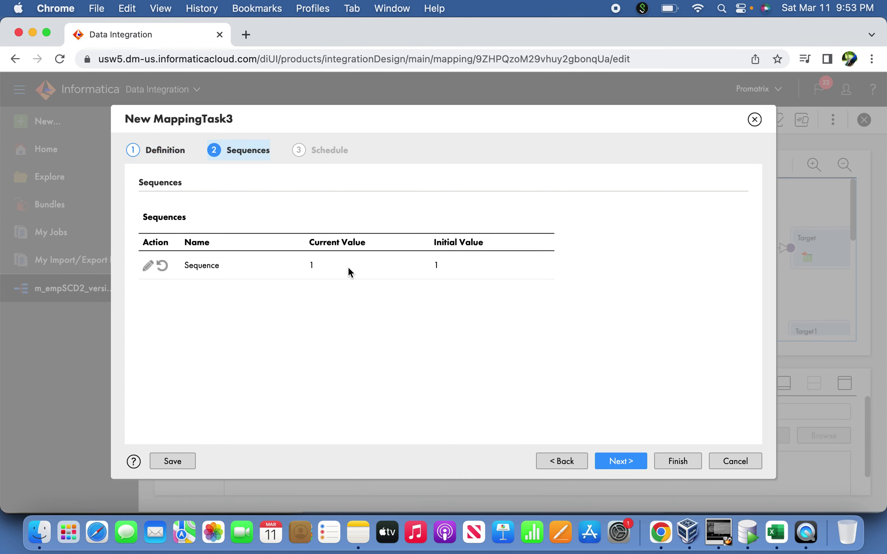
Leave the mapping task unscheduled with default email notification options and finish creating MappingTask3.
{"action": "left_click", "coordinate": [621, 462]}
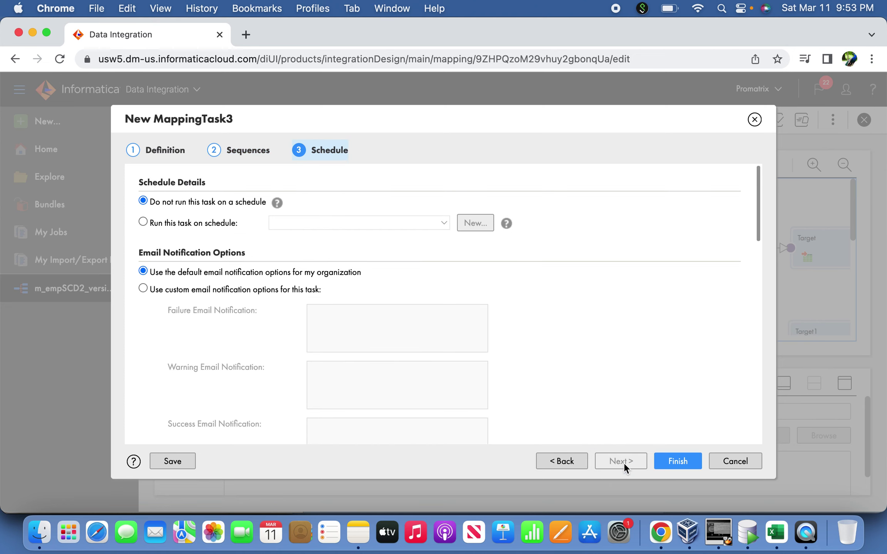
{"action": "left_click", "coordinate": [679, 463]}
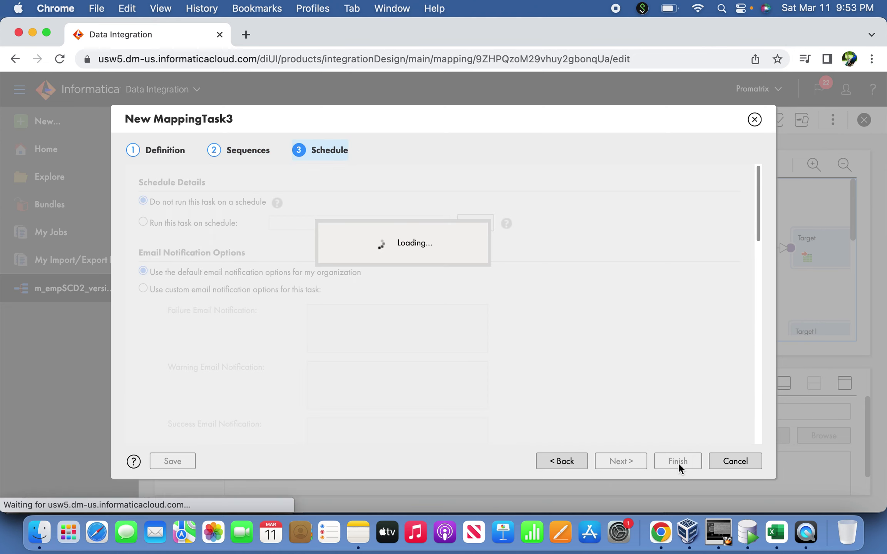
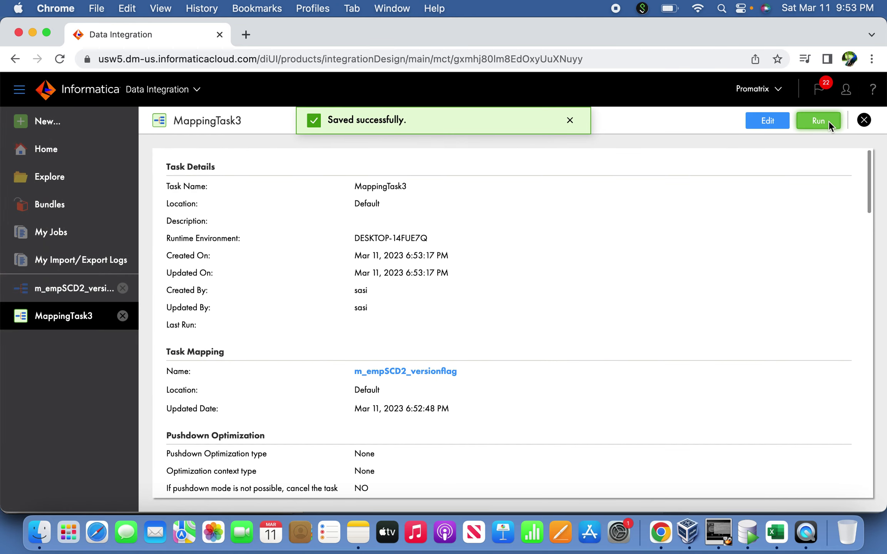
Switch to SQL Developer and run the T_EMP query in the tgt_usr worksheet to check the target table before loading.
{"action": "left_click", "coordinate": [747, 532]}
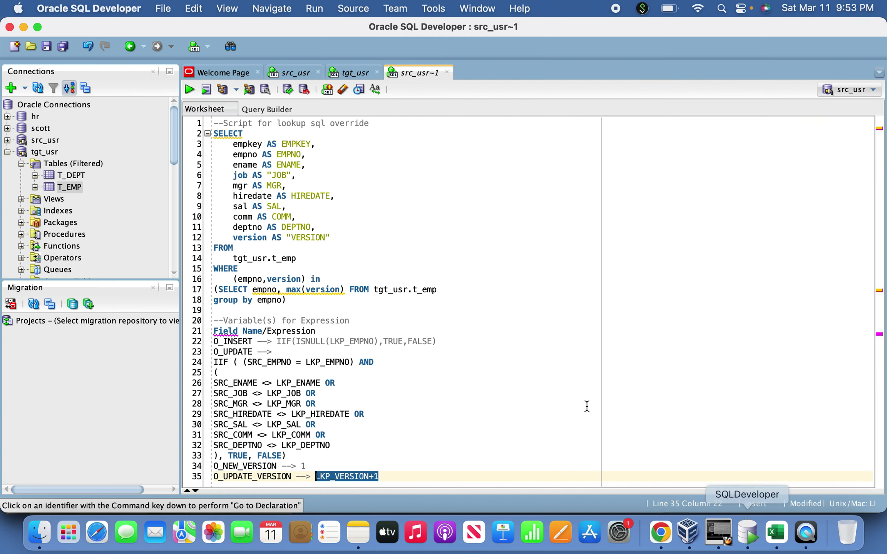
{"action": "left_click", "coordinate": [360, 74]}
{"action": "left_click", "coordinate": [189, 89]}
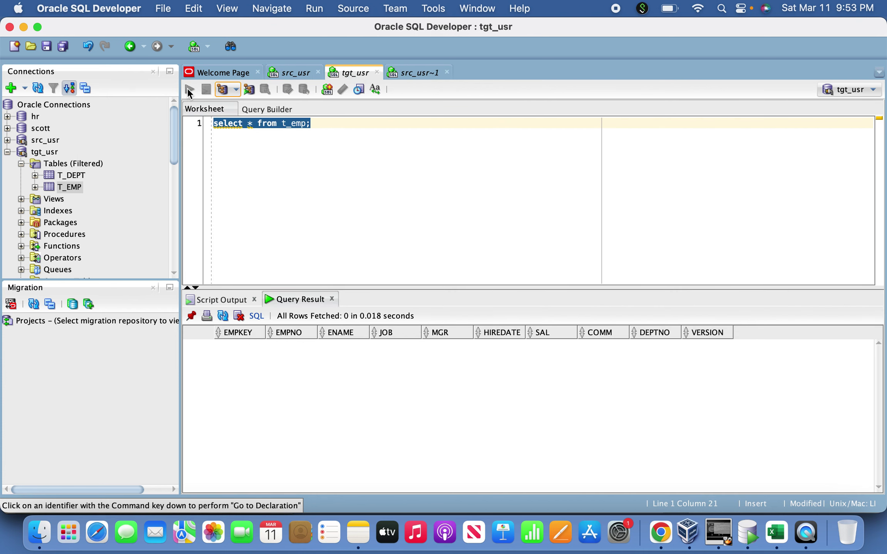
Switch back to Informatica, run MappingTask3 and refresh its entry in My Jobs until the job finishes.
{"action": "key", "text": "super+Tab"}
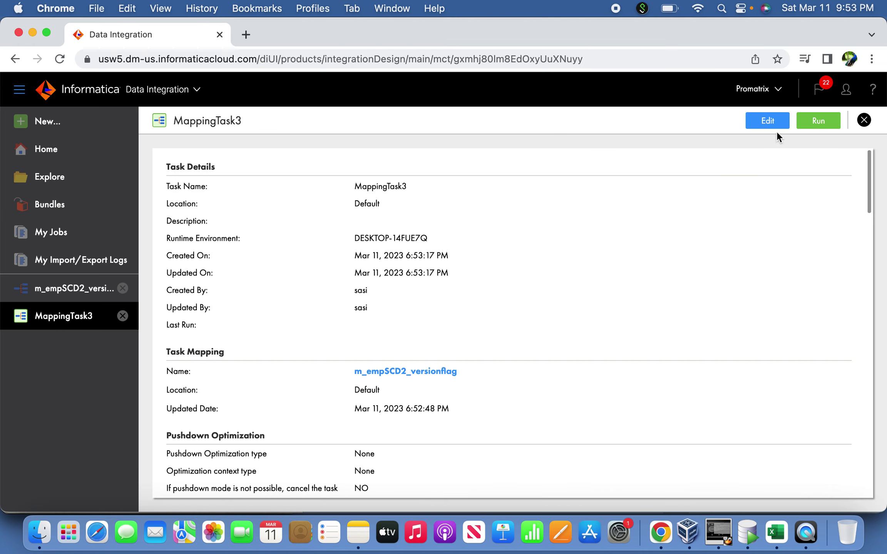
{"action": "left_click", "coordinate": [816, 122]}
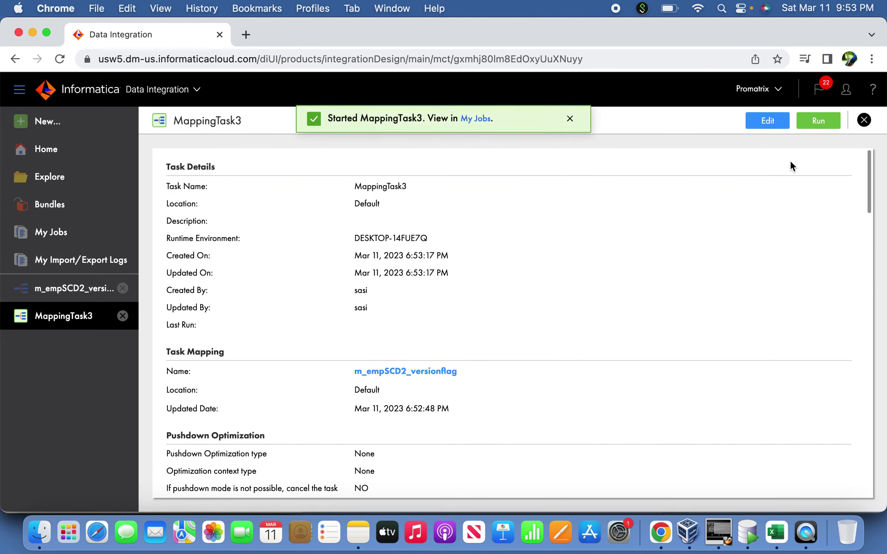
{"action": "left_click", "coordinate": [466, 121]}
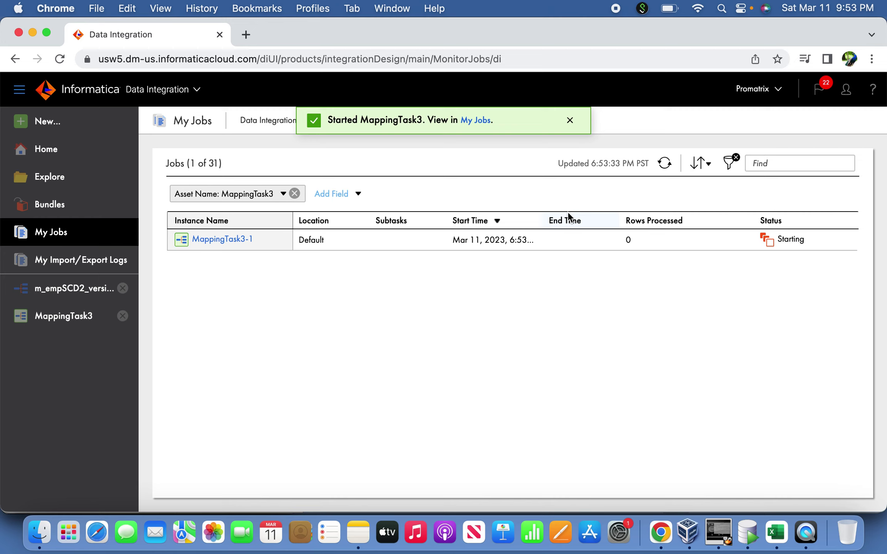
{"action": "left_click", "coordinate": [666, 164]}
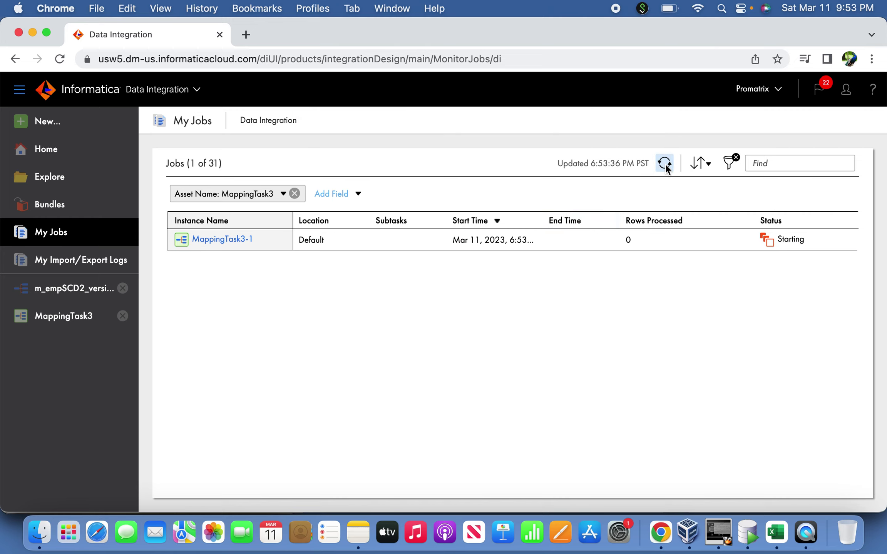
{"action": "left_click", "coordinate": [665, 163]}
{"action": "left_click", "coordinate": [666, 164]}
{"action": "left_click", "coordinate": [665, 163]}
{"action": "left_click", "coordinate": [665, 164]}
{"action": "left_click", "coordinate": [666, 164]}
{"action": "left_click", "coordinate": [665, 163]}
{"action": "left_click", "coordinate": [665, 164]}
{"action": "left_click", "coordinate": [665, 164]}
{"action": "left_click", "coordinate": [666, 163]}
{"action": "left_click", "coordinate": [666, 164]}
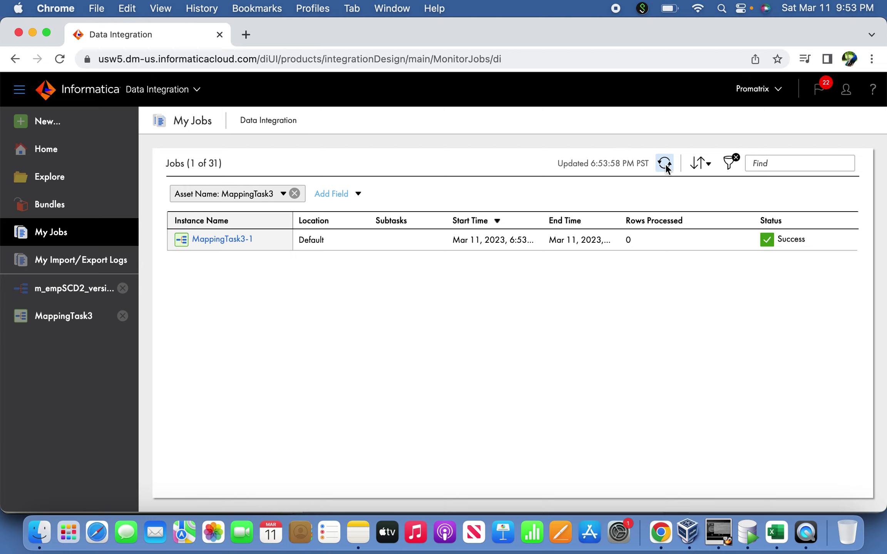
{"action": "left_click", "coordinate": [666, 164]}
Open the MappingTask3-1 job details and examine the row results for the source and both targets.
{"action": "left_click", "coordinate": [225, 239]}
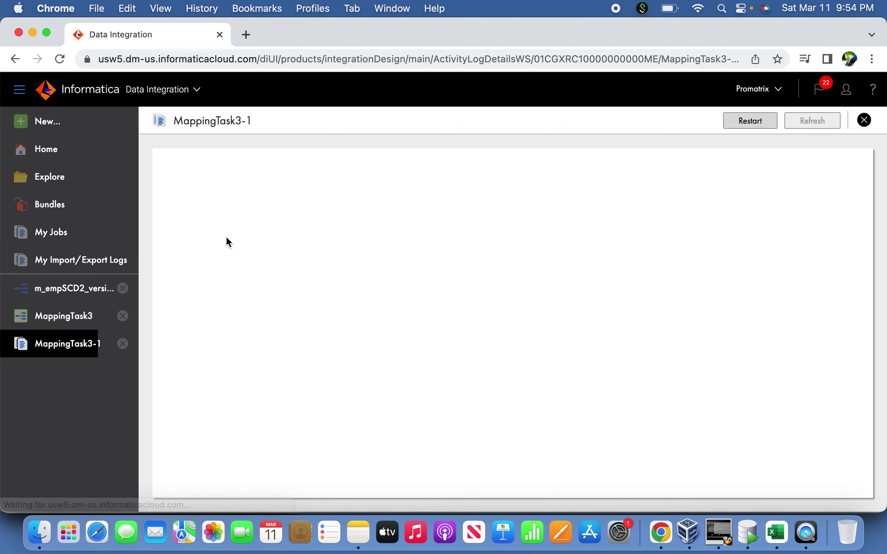
{"action": "scroll", "coordinate": [274, 232], "scroll_direction": "down", "scroll_amount": 1}
{"action": "scroll", "coordinate": [467, 296], "scroll_direction": "down", "scroll_amount": 5}
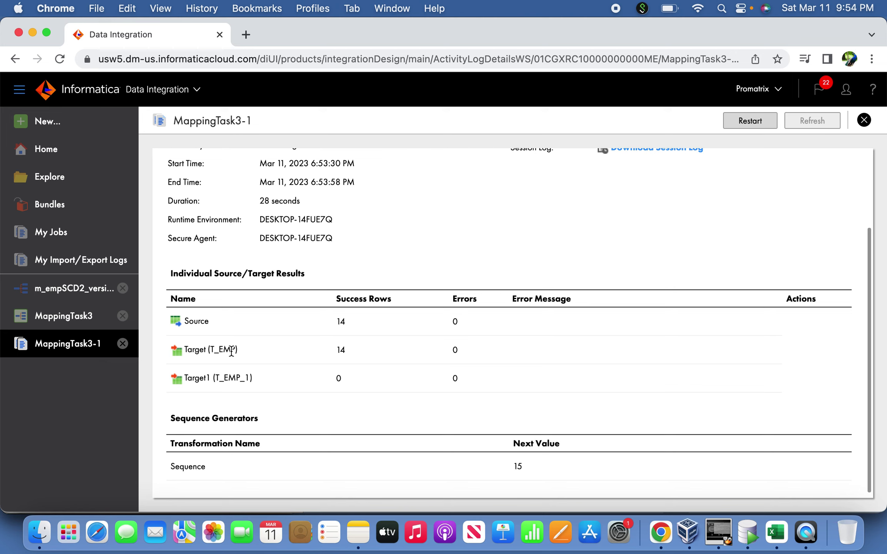
{"action": "left_click_drag", "start_coordinate": [199, 347], "coordinate": [171, 351]}
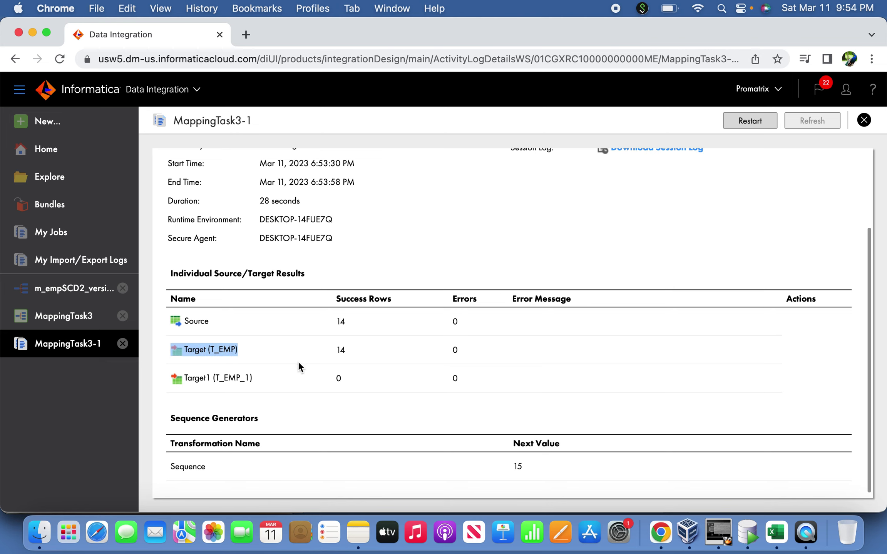
Switch to SQL Developer, rerun the T_EMP query and copy all of its result rows.
{"action": "left_click", "coordinate": [749, 539]}
{"action": "left_click", "coordinate": [189, 90]}
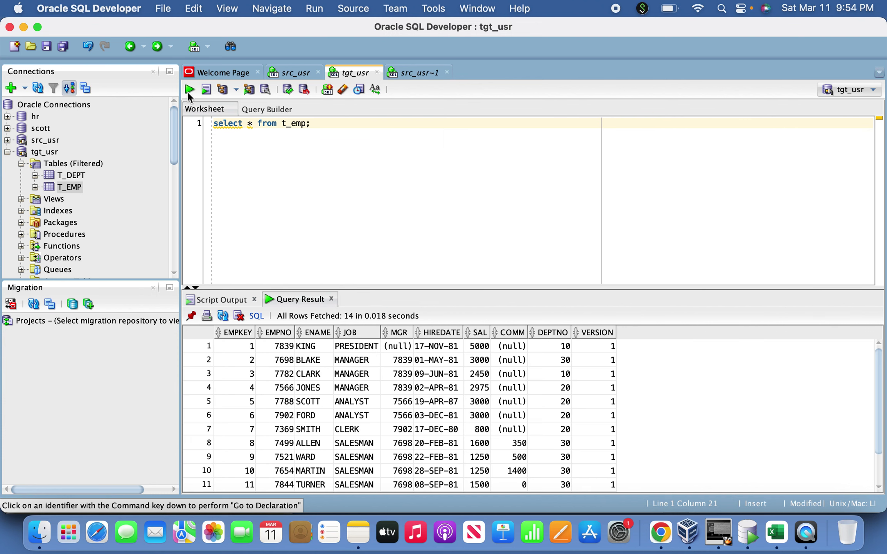
{"action": "right_click", "coordinate": [384, 400]}
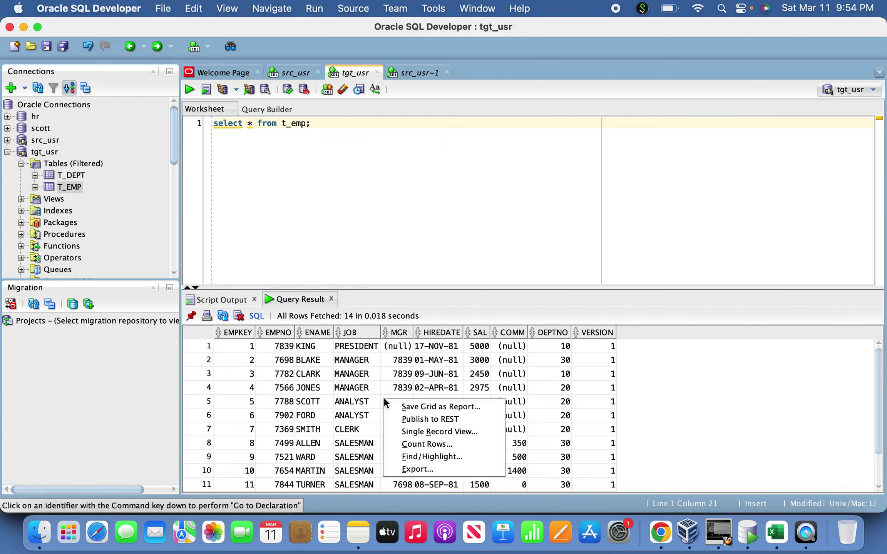
{"action": "left_click", "coordinate": [555, 416]}
{"action": "left_click", "coordinate": [248, 389]}
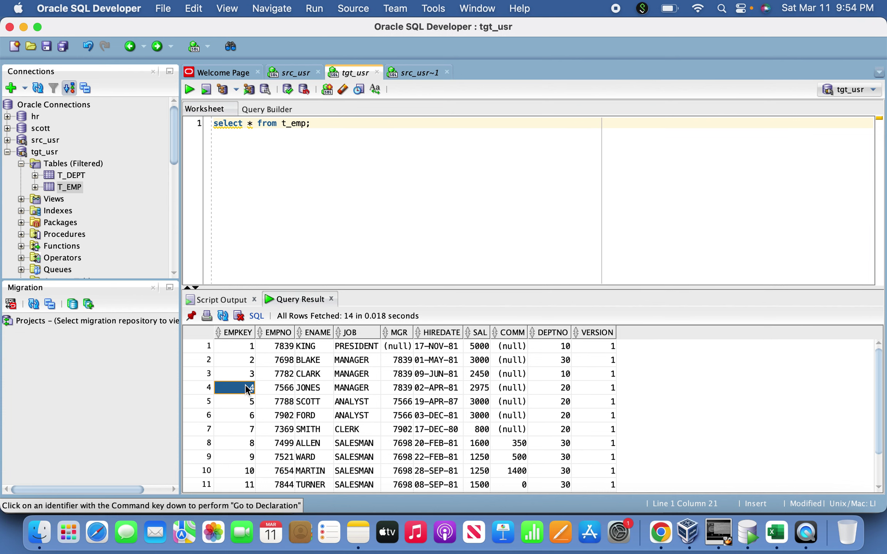
{"action": "key", "text": "super+a"}
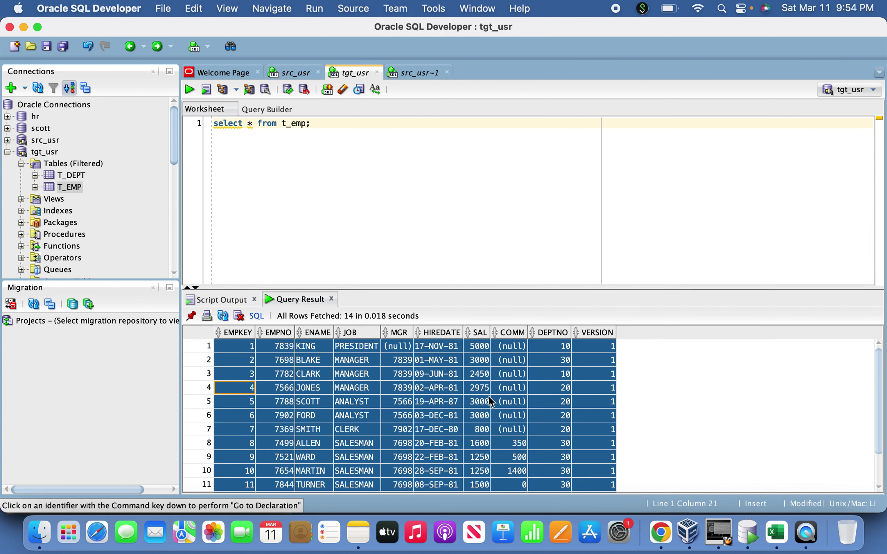
Switch to Excel, rename the target table's first header to EMPKEY and paste the copied T_EMP rows starting at L5.
{"action": "key", "text": "super+Tab"}
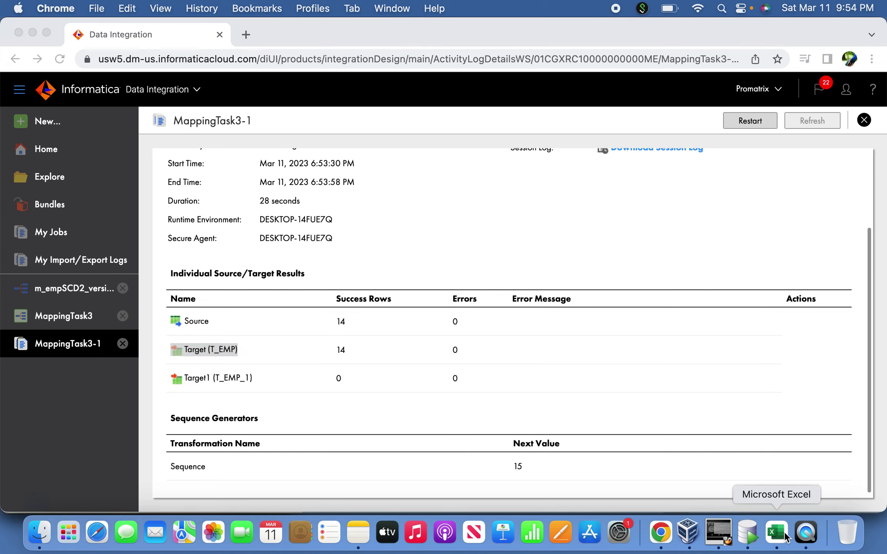
{"action": "left_click", "coordinate": [776, 533]}
{"action": "left_click", "coordinate": [435, 186]}
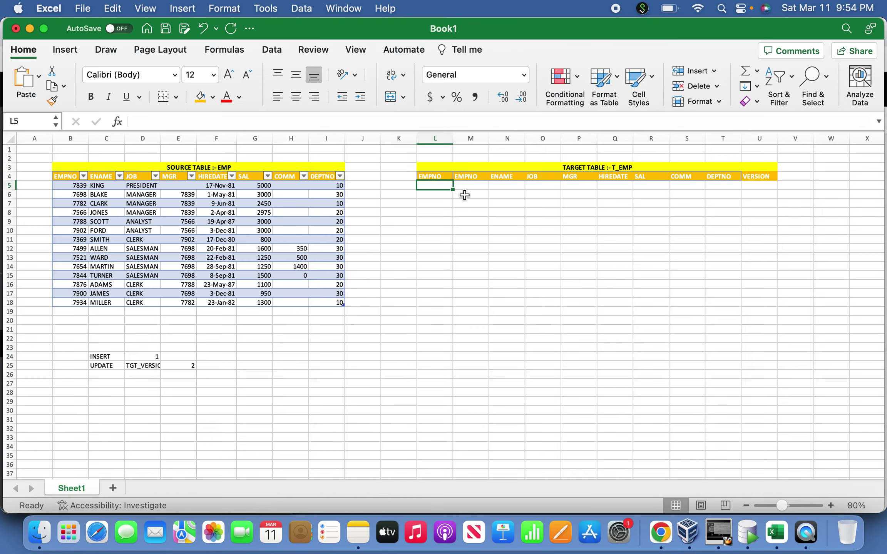
{"action": "left_click", "coordinate": [453, 180]}
{"action": "type", "text": "empn"}
{"action": "key", "text": "BackSpace"}
{"action": "key", "text": "BackSpace"}
{"action": "key", "text": "BackSpace"}
{"action": "type", "text": "EMPKEY"}
{"action": "key", "text": "Return"}
{"action": "key", "text": "cmd+v"}
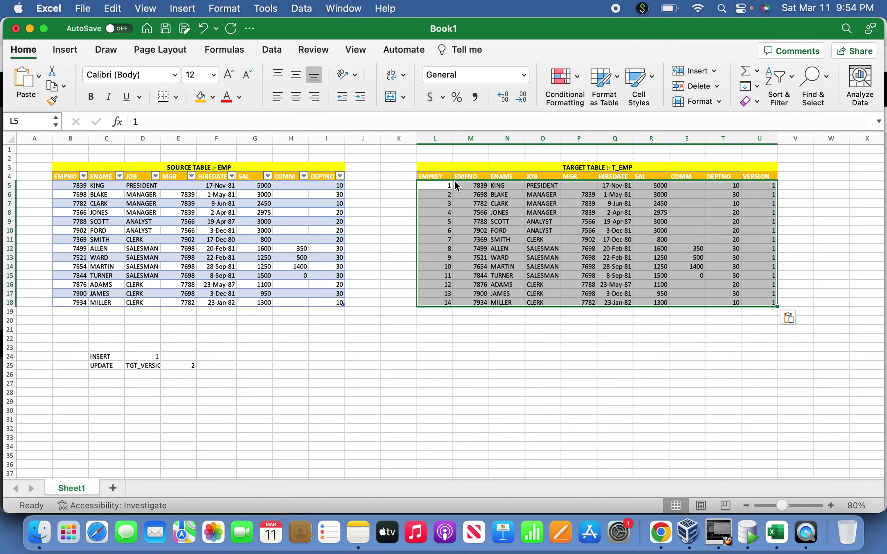
Examine the EMPKEY and VERSION columns of the rows pasted under the T_EMP table.
{"action": "left_click", "coordinate": [495, 246]}
{"action": "left_click_drag", "start_coordinate": [447, 186], "coordinate": [445, 303]}
{"action": "left_click", "coordinate": [651, 266]}
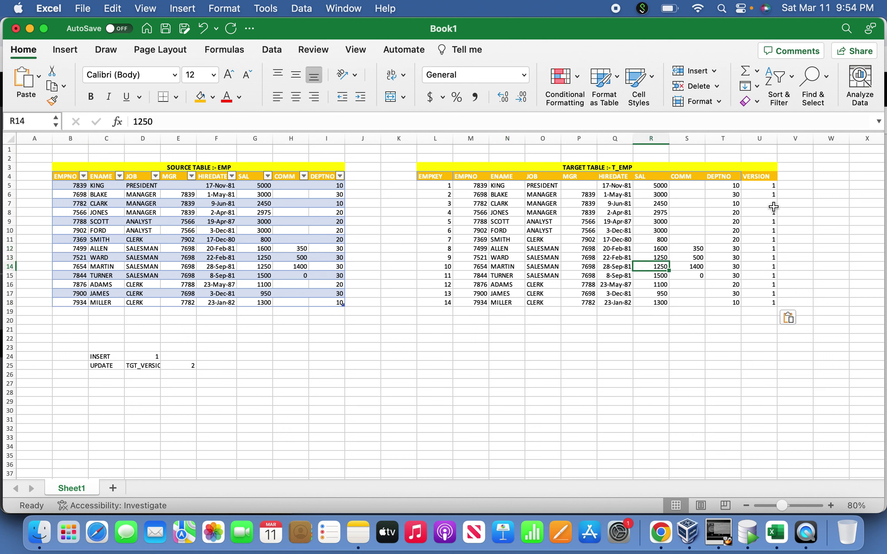
{"action": "left_click_drag", "start_coordinate": [766, 185], "coordinate": [766, 302]}
{"action": "left_click", "coordinate": [618, 284]}
{"action": "left_click", "coordinate": [515, 257]}
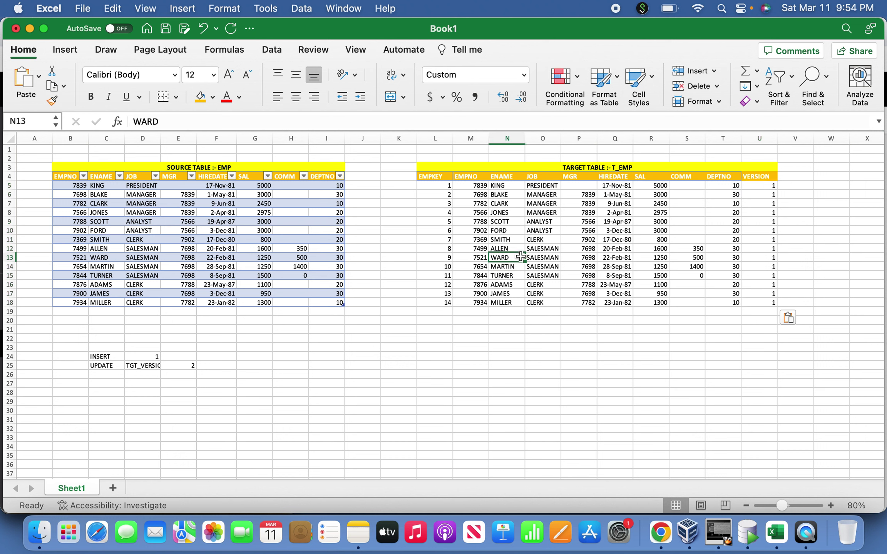
{"action": "left_click", "coordinate": [479, 213]}
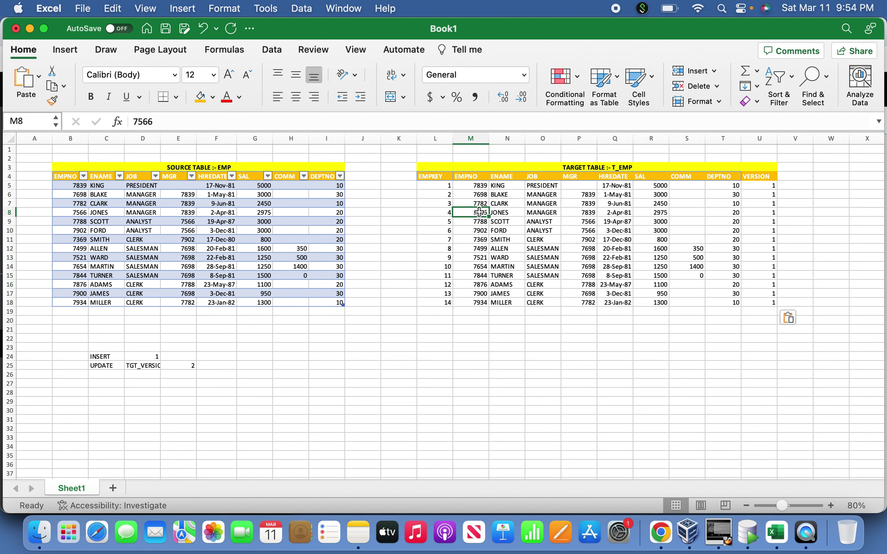
{"action": "left_click", "coordinate": [464, 196]}
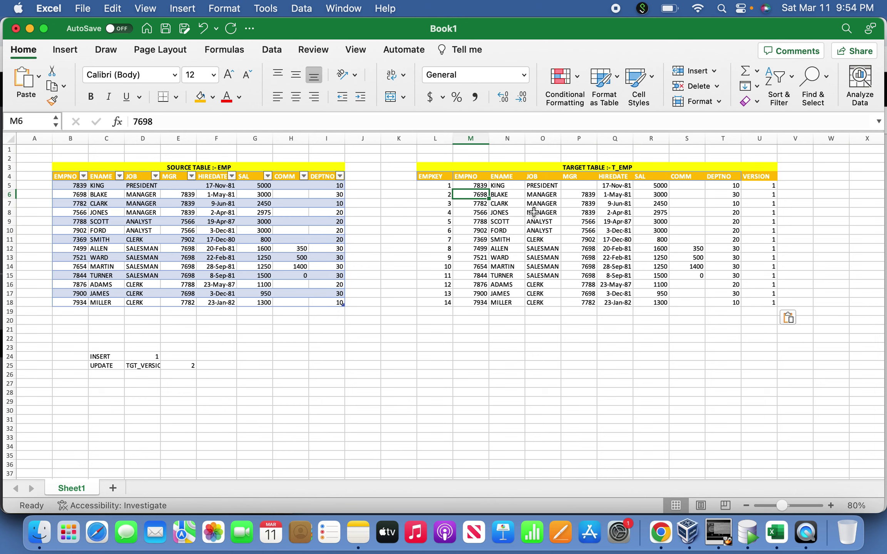
Switch to SQL Developer's src_usr worksheet and start an INSERT INTO EMP statement below the existing select query.
{"action": "key", "text": "super+Tab"}
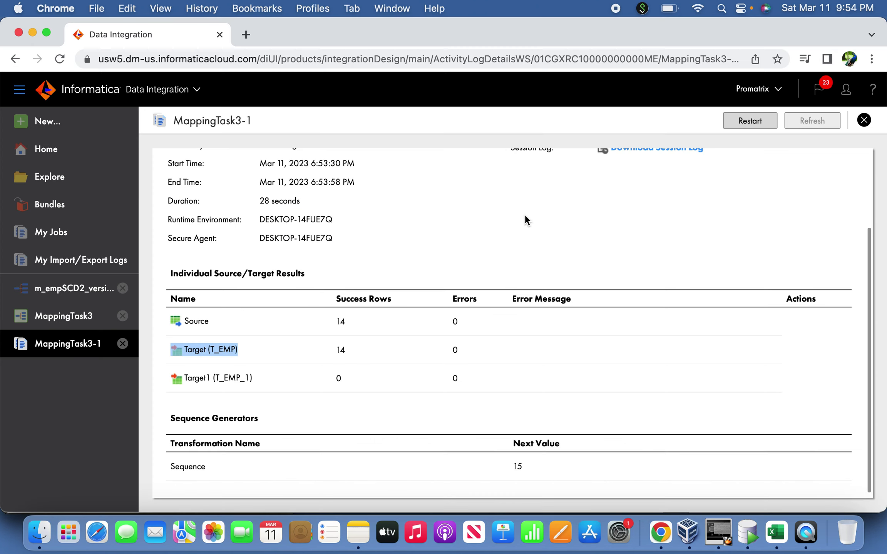
{"action": "left_click", "coordinate": [749, 539]}
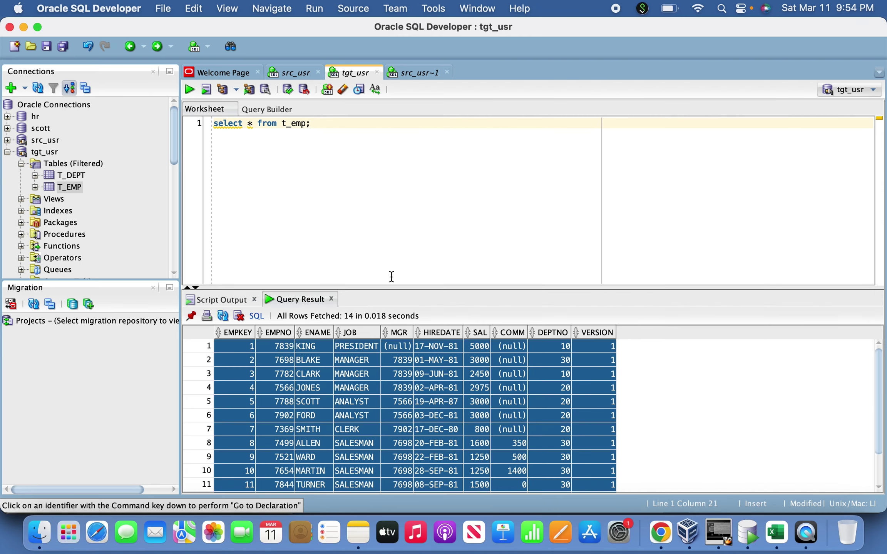
{"action": "left_click", "coordinate": [367, 415]}
{"action": "left_click", "coordinate": [301, 75]}
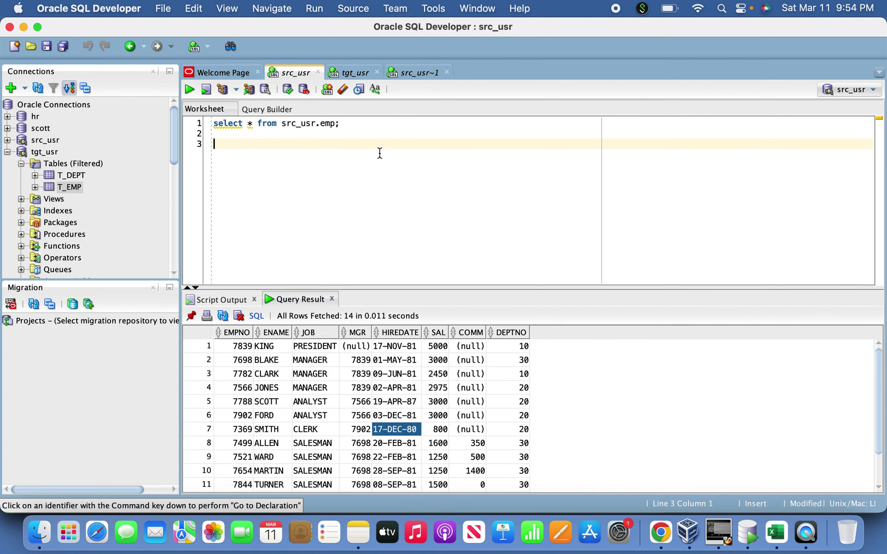
{"action": "key", "text": "BackSpace"}
{"action": "key", "text": "Up"}
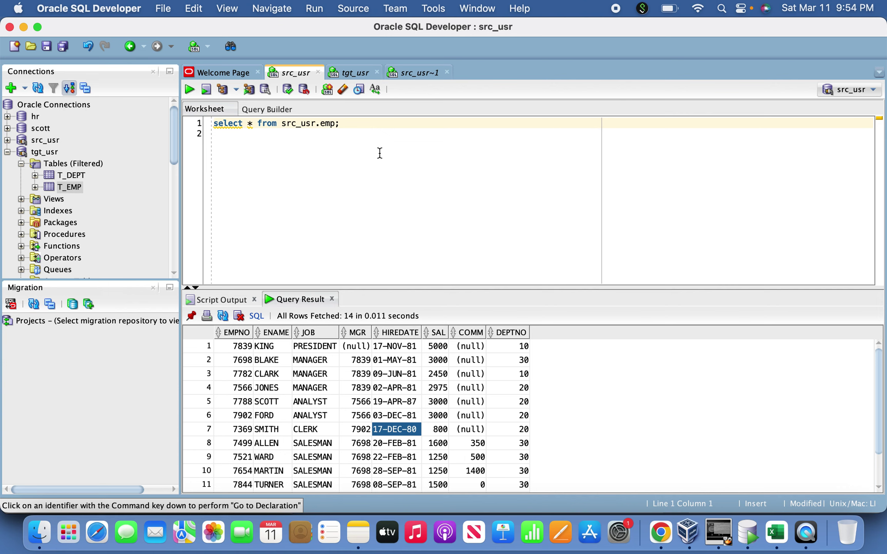
{"action": "key", "text": "Down"}
{"action": "key", "text": "Return"}
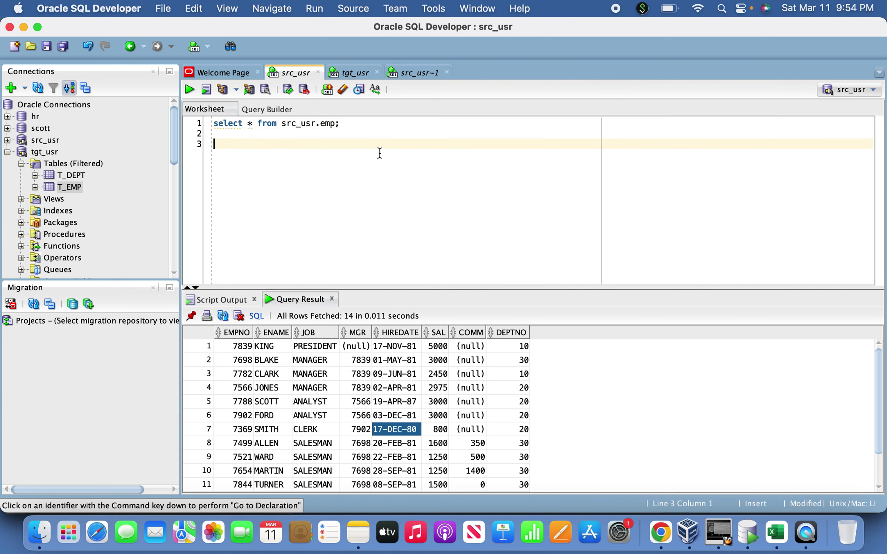
{"action": "type", "text": "INSERT INTO "}
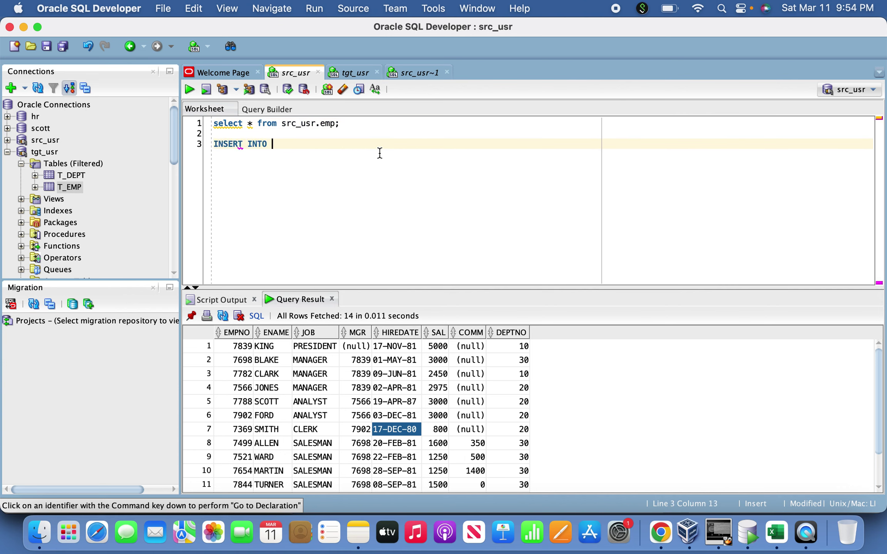
{"action": "type", "text": "SRC_"}
{"action": "key", "text": "BackSpace"}
{"action": "key", "text": "BackSpace"}
{"action": "key", "text": "BackSpace"}
{"action": "key", "text": "Return"}
{"action": "type", "text": "SELECT"}
{"action": "key", "text": "BackSpace"}
{"action": "key", "text": "BackSpace"}
{"action": "key", "text": "BackSpace"}
{"action": "key", "text": "BackSpace"}
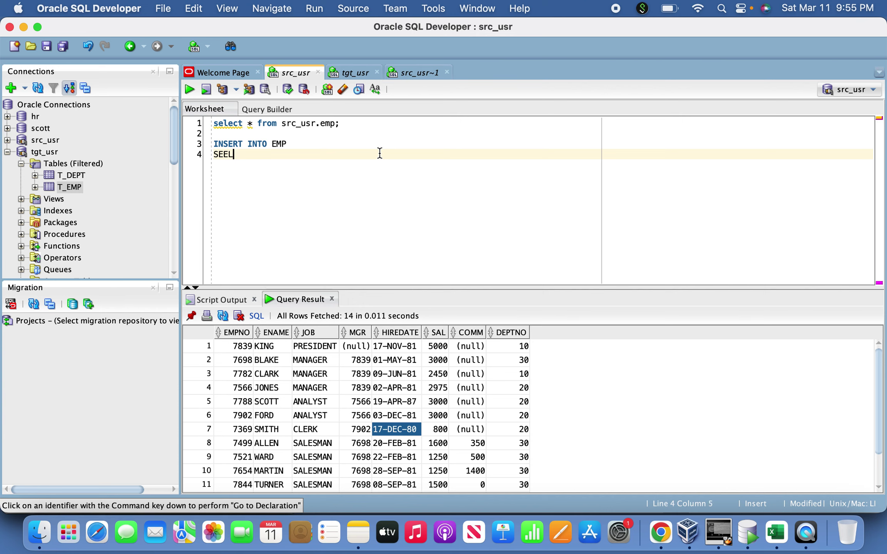
{"action": "key", "text": "BackSpace"}
{"action": "key", "text": "BackSpace"}
{"action": "left_click", "coordinate": [8, 140]}
{"action": "left_click", "coordinate": [21, 115]}
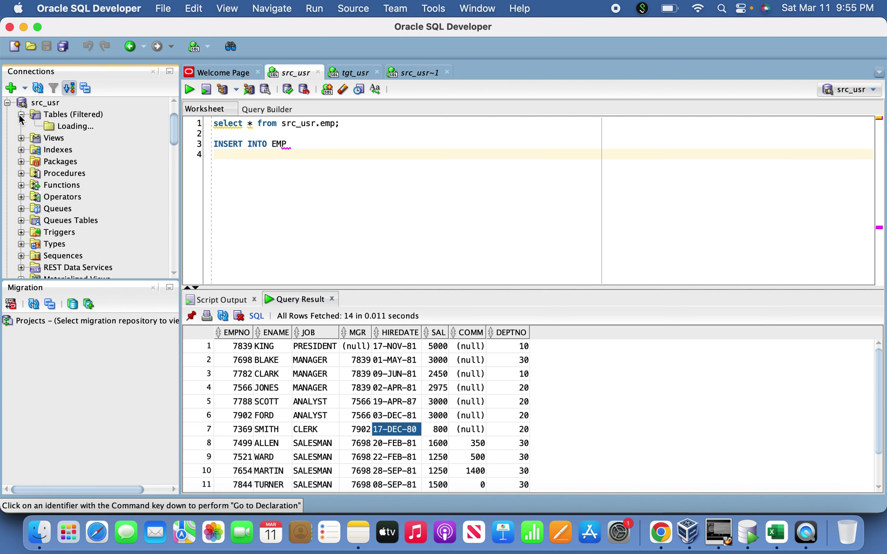
{"action": "left_click_drag", "start_coordinate": [75, 162], "coordinate": [386, 245]}
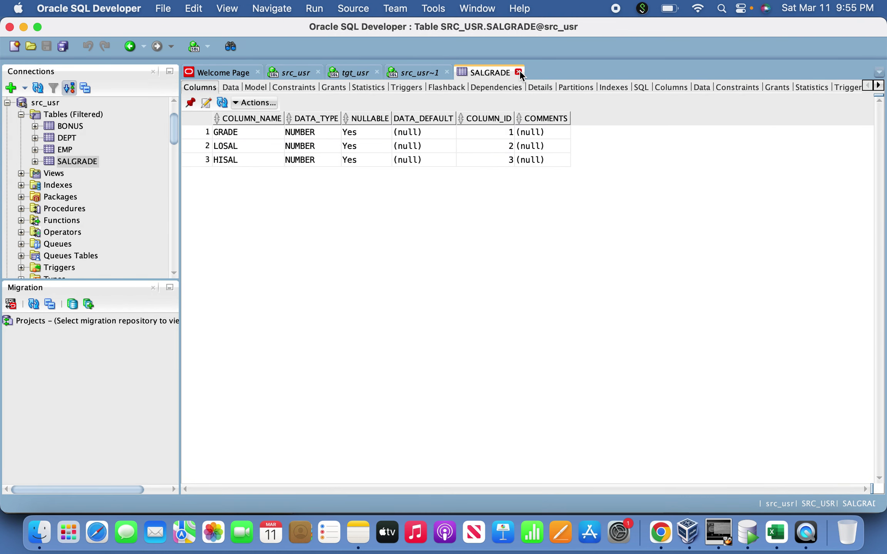
{"action": "left_click", "coordinate": [518, 72]}
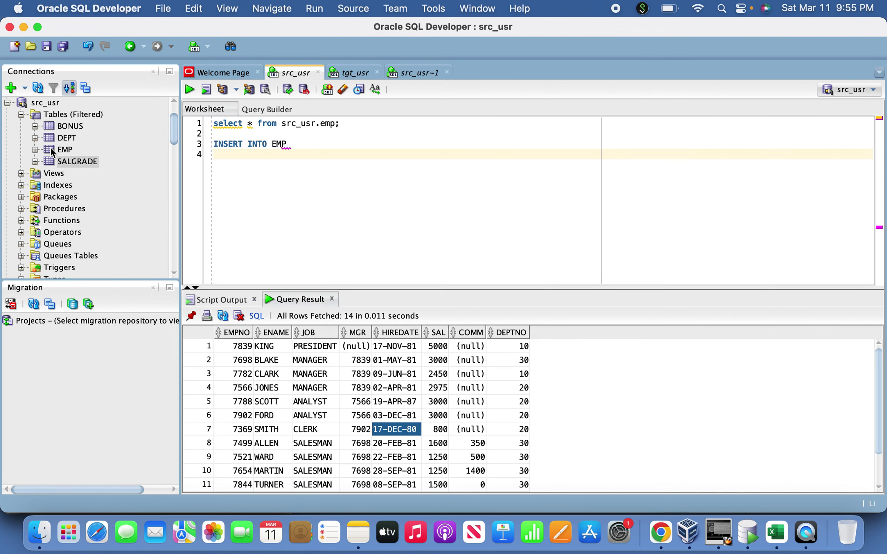
{"action": "left_click_drag", "start_coordinate": [52, 161], "coordinate": [289, 185]}
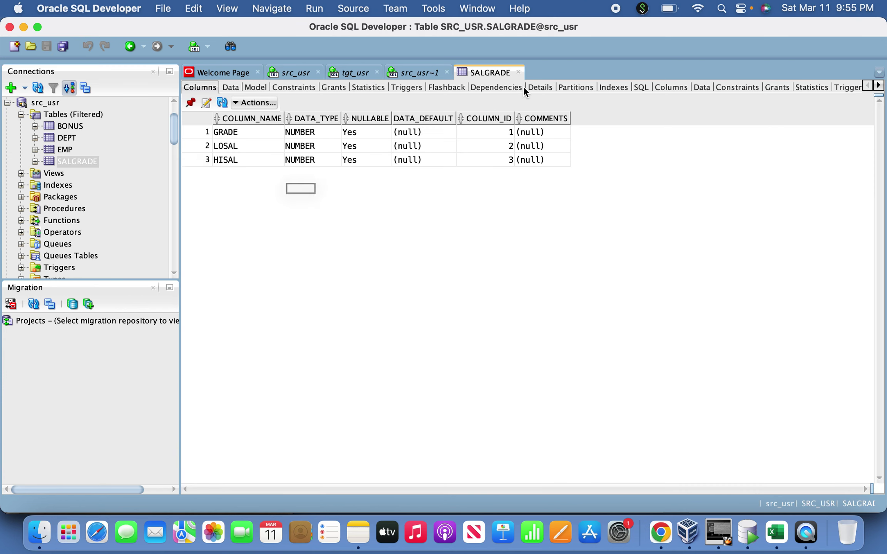
{"action": "left_click", "coordinate": [518, 72]}
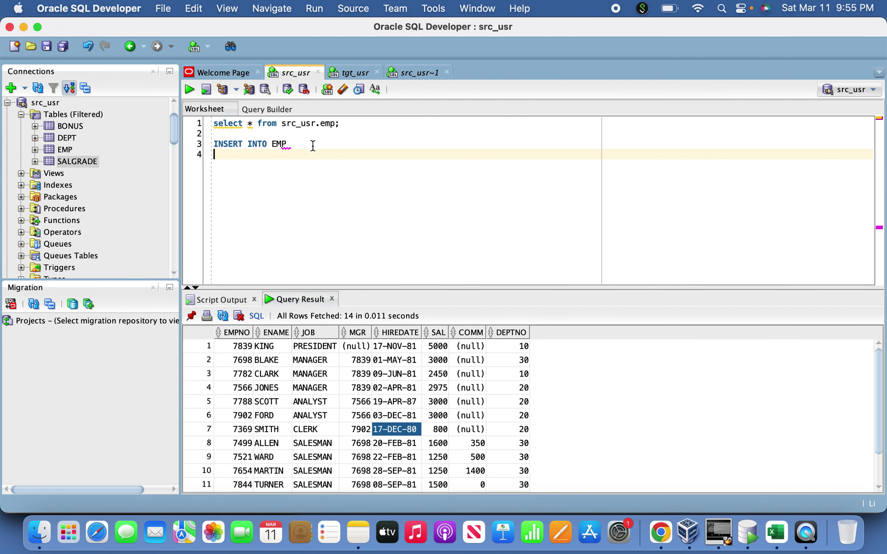
Copy the lookup override query from SELECT through tgt_usr.t_emp in the src_usr~1 worksheet and paste it below INSERT INTO EMP in src_usr.
{"action": "left_click", "coordinate": [362, 74]}
{"action": "left_click", "coordinate": [406, 73]}
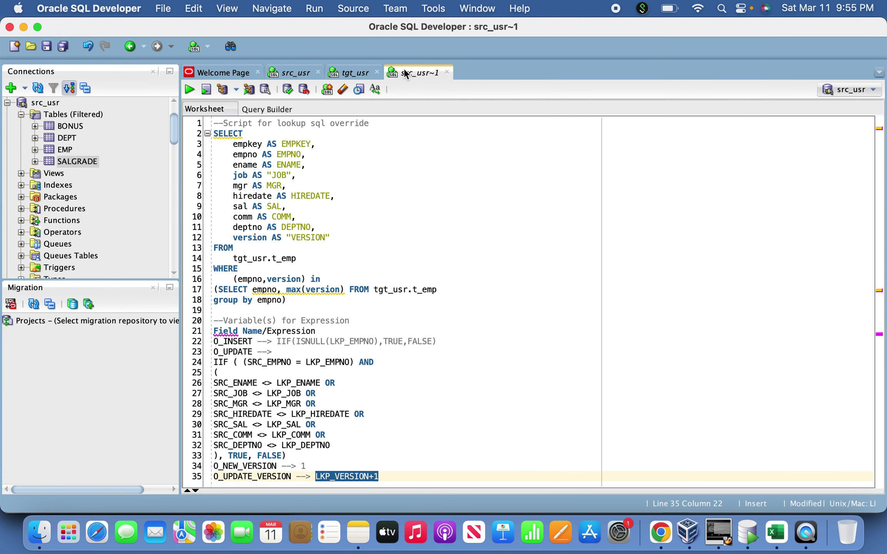
{"action": "left_click_drag", "start_coordinate": [214, 134], "coordinate": [310, 255]}
{"action": "key", "text": "cmd+c"}
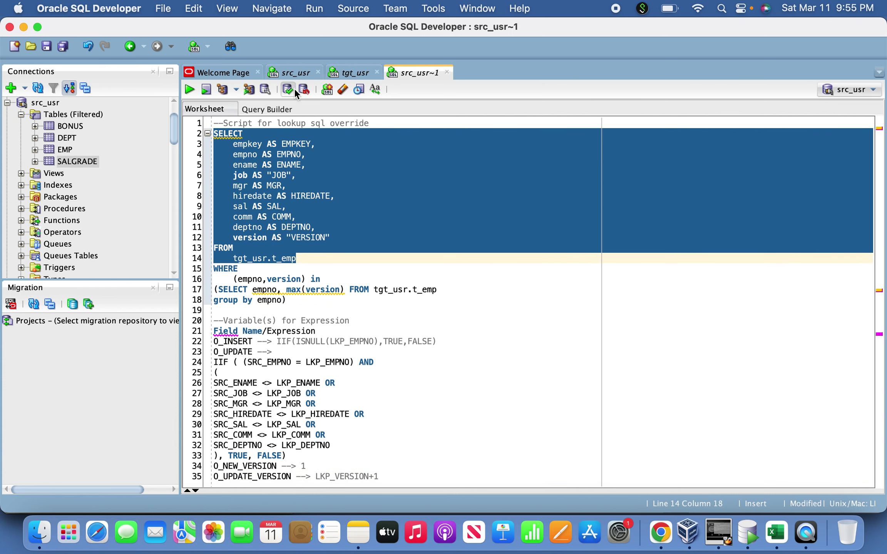
{"action": "left_click", "coordinate": [293, 71]}
{"action": "left_click", "coordinate": [320, 154]}
{"action": "key", "text": "cmd+v"}
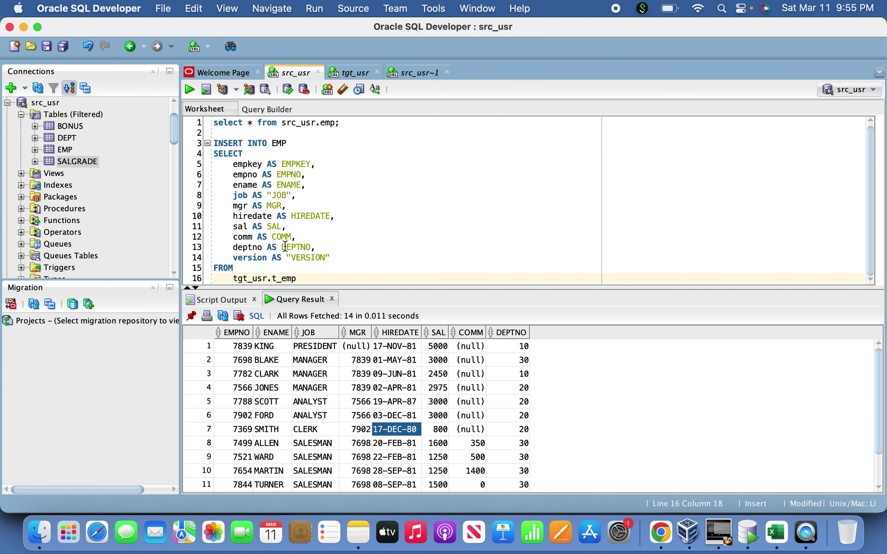
Strip the tgt_usr schema and the t prefix from the source table and move the remaining name onto the FROM line.
{"action": "double_click", "coordinate": [258, 279]}
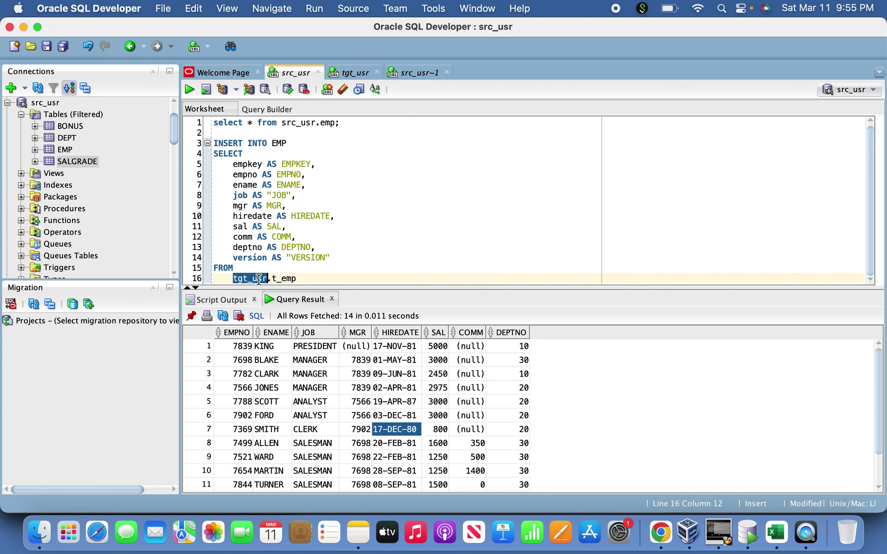
{"action": "key", "text": "BackSpace"}
{"action": "key", "text": "BackSpace"}
{"action": "key", "text": "BackSpace"}
{"action": "key", "text": "BackSpace"}
{"action": "key", "text": "BackSpace"}
{"action": "key", "text": "BackSpace"}
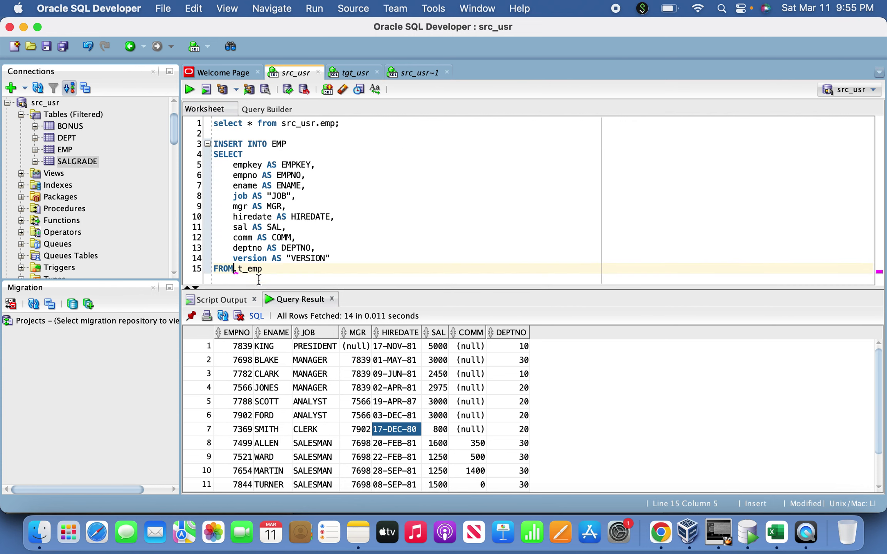
{"action": "key", "text": "Right"}
{"action": "key", "text": "Right"}
{"action": "key", "text": "BackSpace"}
{"action": "key", "text": "BackSpace"}
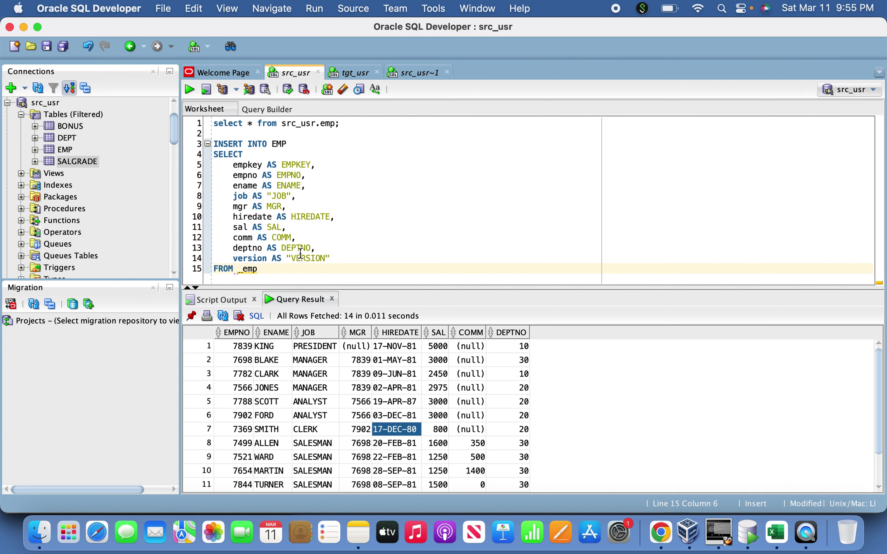
Remove the version column with its preceding comma and add the condition WHERE EMPNO = 7839 below the FROM line.
{"action": "left_click_drag", "start_coordinate": [312, 248], "coordinate": [332, 257]}
{"action": "key", "text": "BackSpace"}
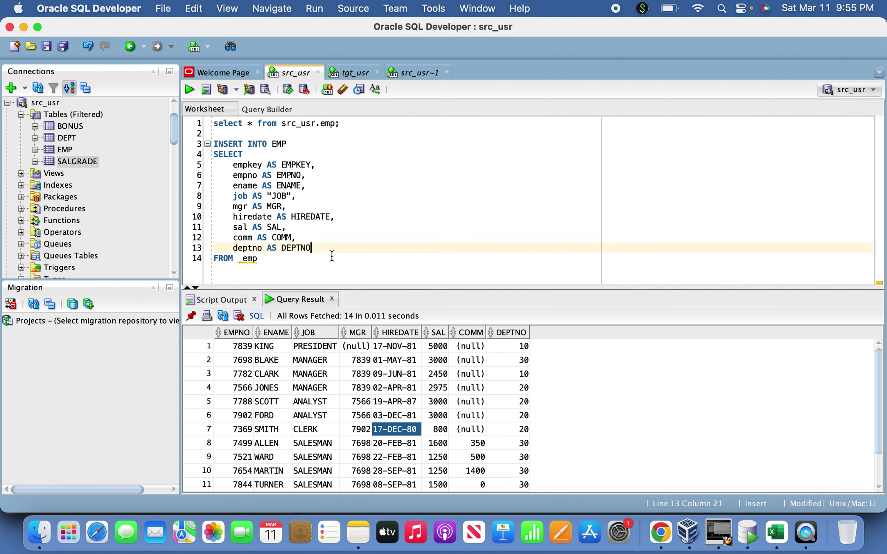
{"action": "left_click", "coordinate": [263, 273]}
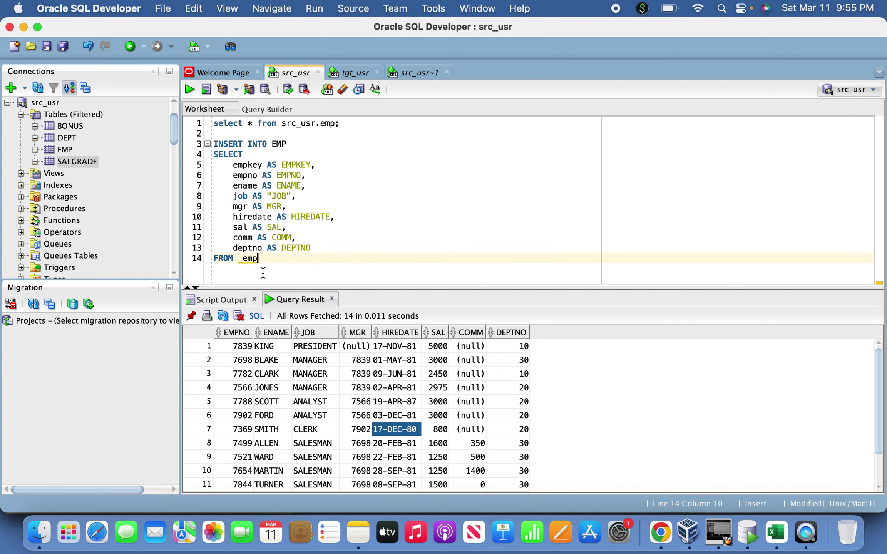
{"action": "key", "text": "Return"}
{"action": "type", "text": "WHERE EMPNO = 7839"}
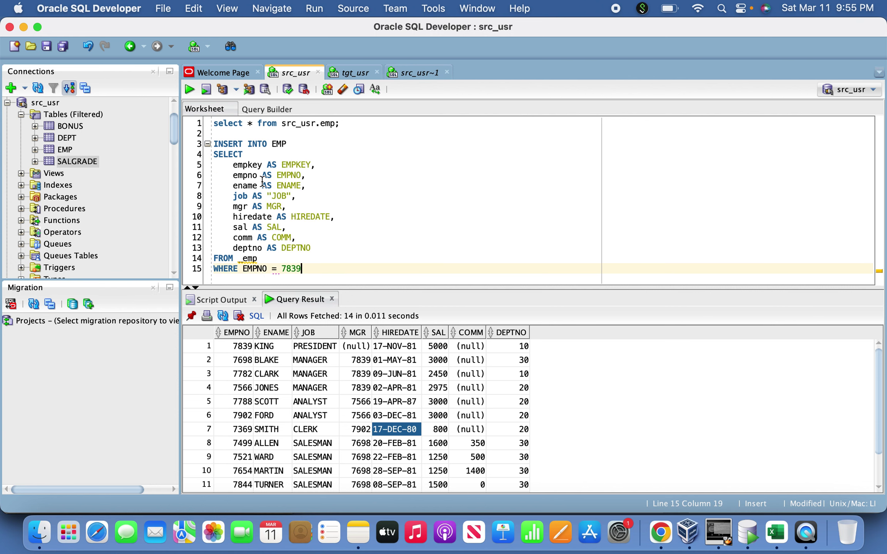
Remove the empkey column from the SELECT list and replace the empno source column with the constant 9999.
{"action": "left_click_drag", "start_coordinate": [228, 165], "coordinate": [359, 166]}
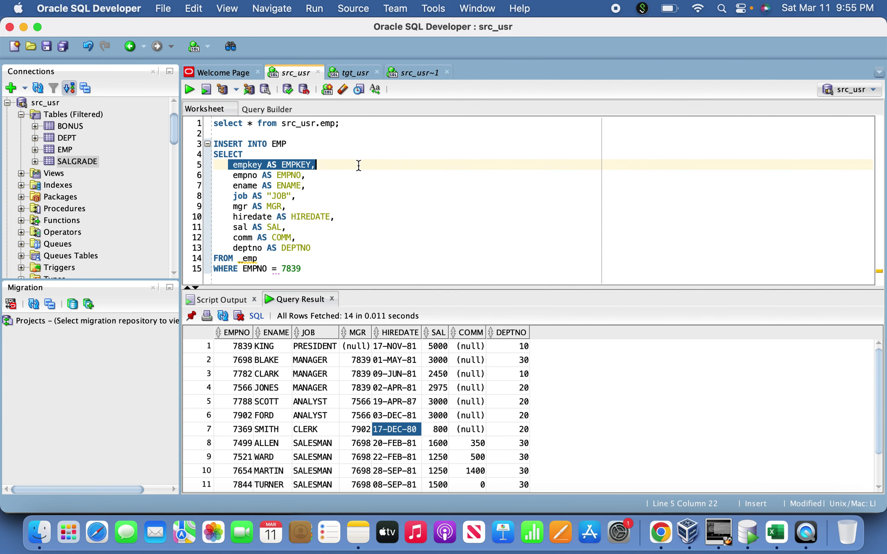
{"action": "key", "text": "BackSpace"}
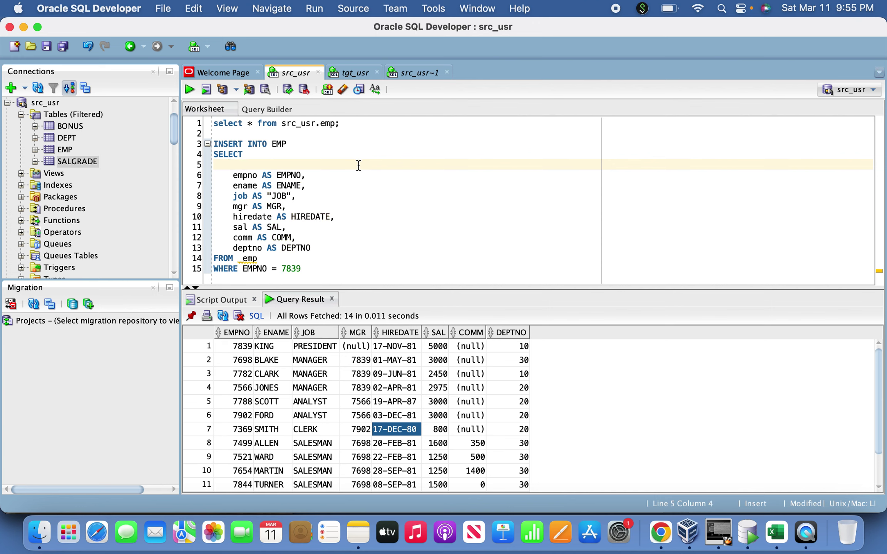
{"action": "double_click", "coordinate": [245, 176]}
{"action": "type", "text": "9999"}
{"action": "left_click", "coordinate": [396, 164]}
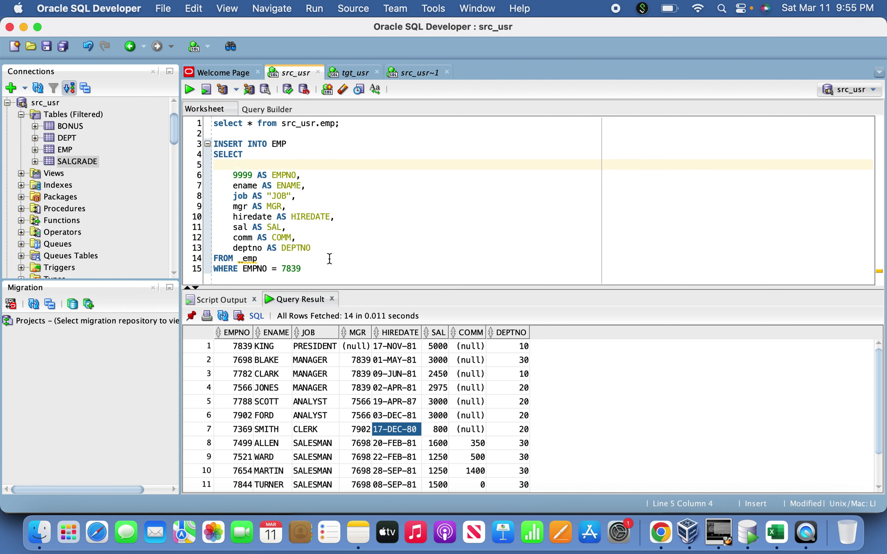
End the INSERT statement with a semicolon and try to run it.
{"action": "left_click", "coordinate": [324, 270]}
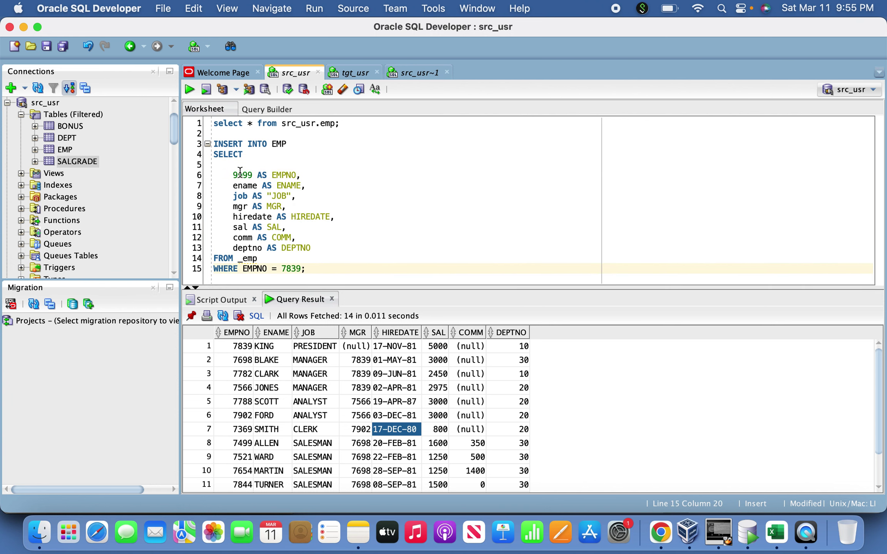
{"action": "left_click", "coordinate": [190, 89]}
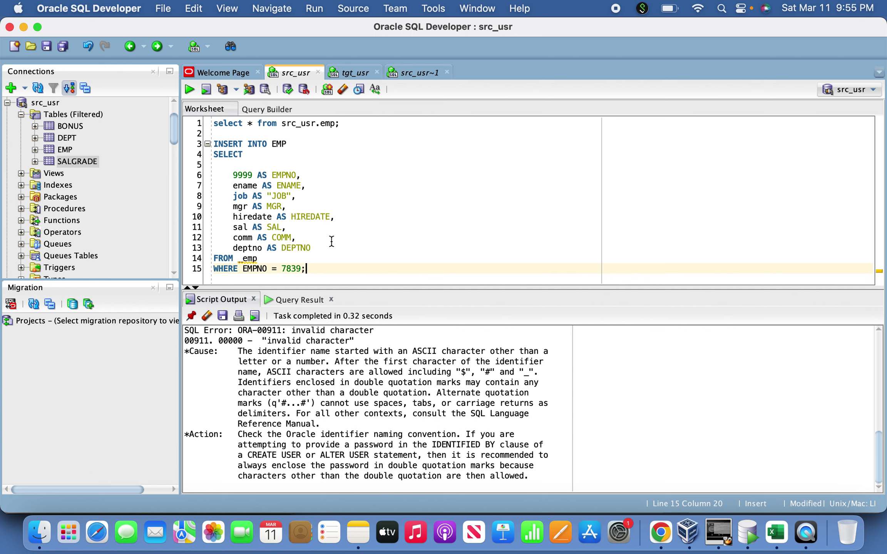
Strip the AS aliases and their trailing commas from the SELECT list, from deptno up to the 9999 value.
{"action": "left_click", "coordinate": [337, 247]}
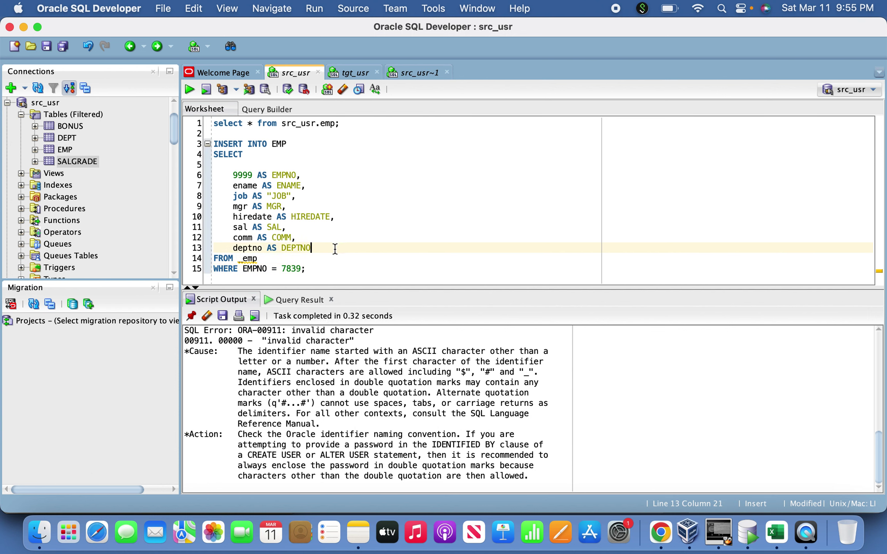
{"action": "left_click_drag", "start_coordinate": [329, 251], "coordinate": [267, 248]}
{"action": "key", "text": "BackSpace"}
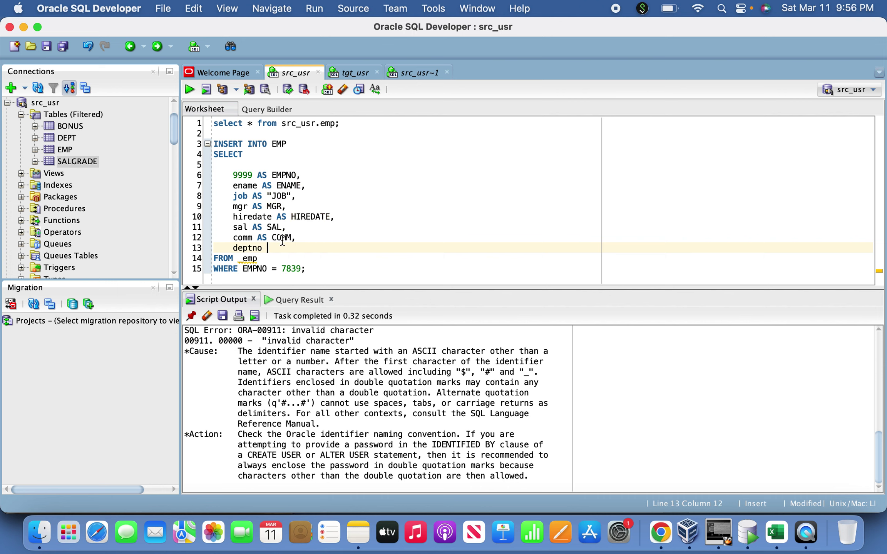
{"action": "left_click_drag", "start_coordinate": [318, 238], "coordinate": [254, 228]}
{"action": "key", "text": "BackSpace"}
{"action": "key", "text": "BackSpace"}
{"action": "left_click_drag", "start_coordinate": [336, 217], "coordinate": [255, 200]}
{"action": "key", "text": "BackSpace"}
{"action": "key", "text": "BackSpace"}
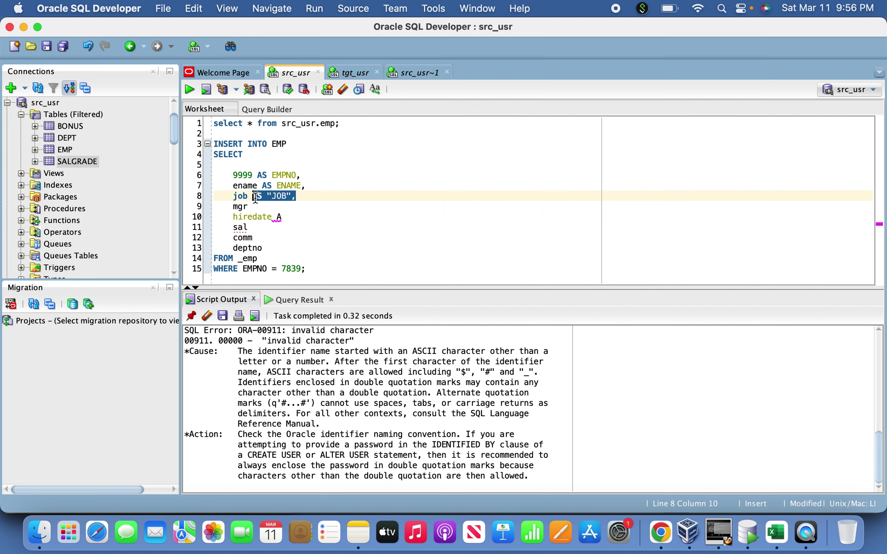
{"action": "key", "text": "BackSpace"}
{"action": "left_click_drag", "start_coordinate": [306, 187], "coordinate": [253, 176]}
{"action": "key", "text": "BackSpace"}
{"action": "key", "text": "BackSpace"}
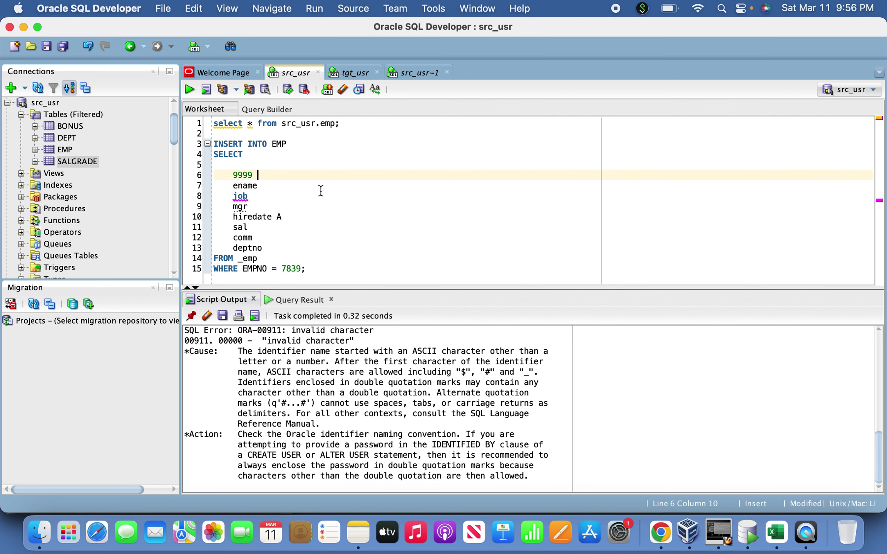